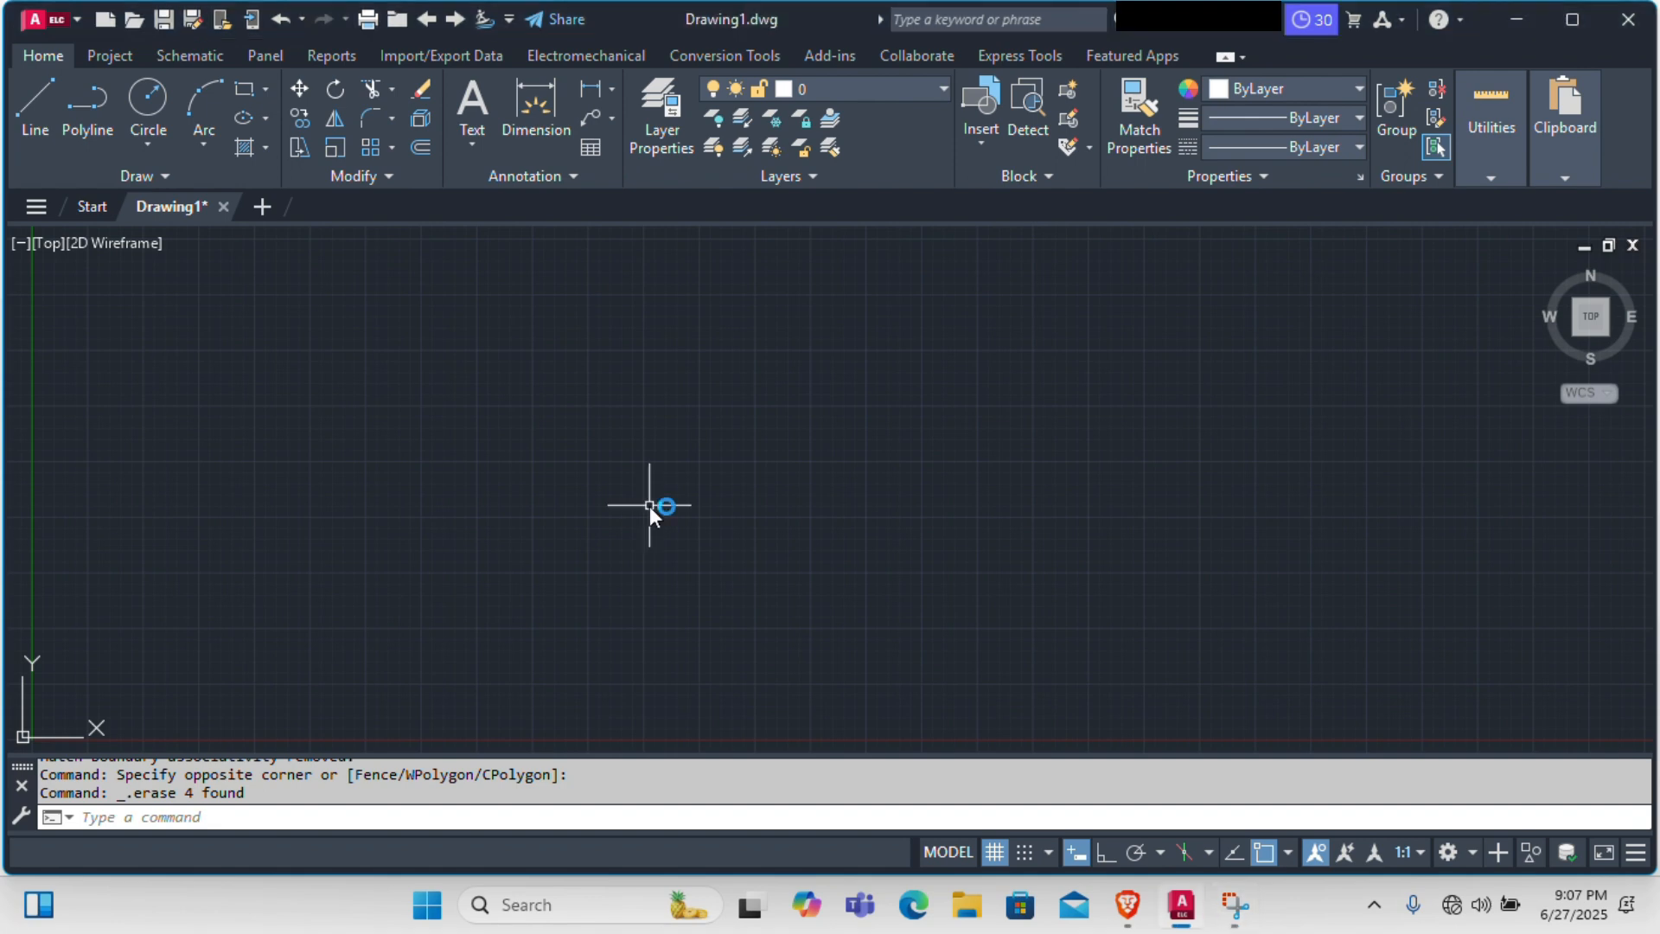
Draw a wide rectangle across the middle of the drawing area.
text(rec)
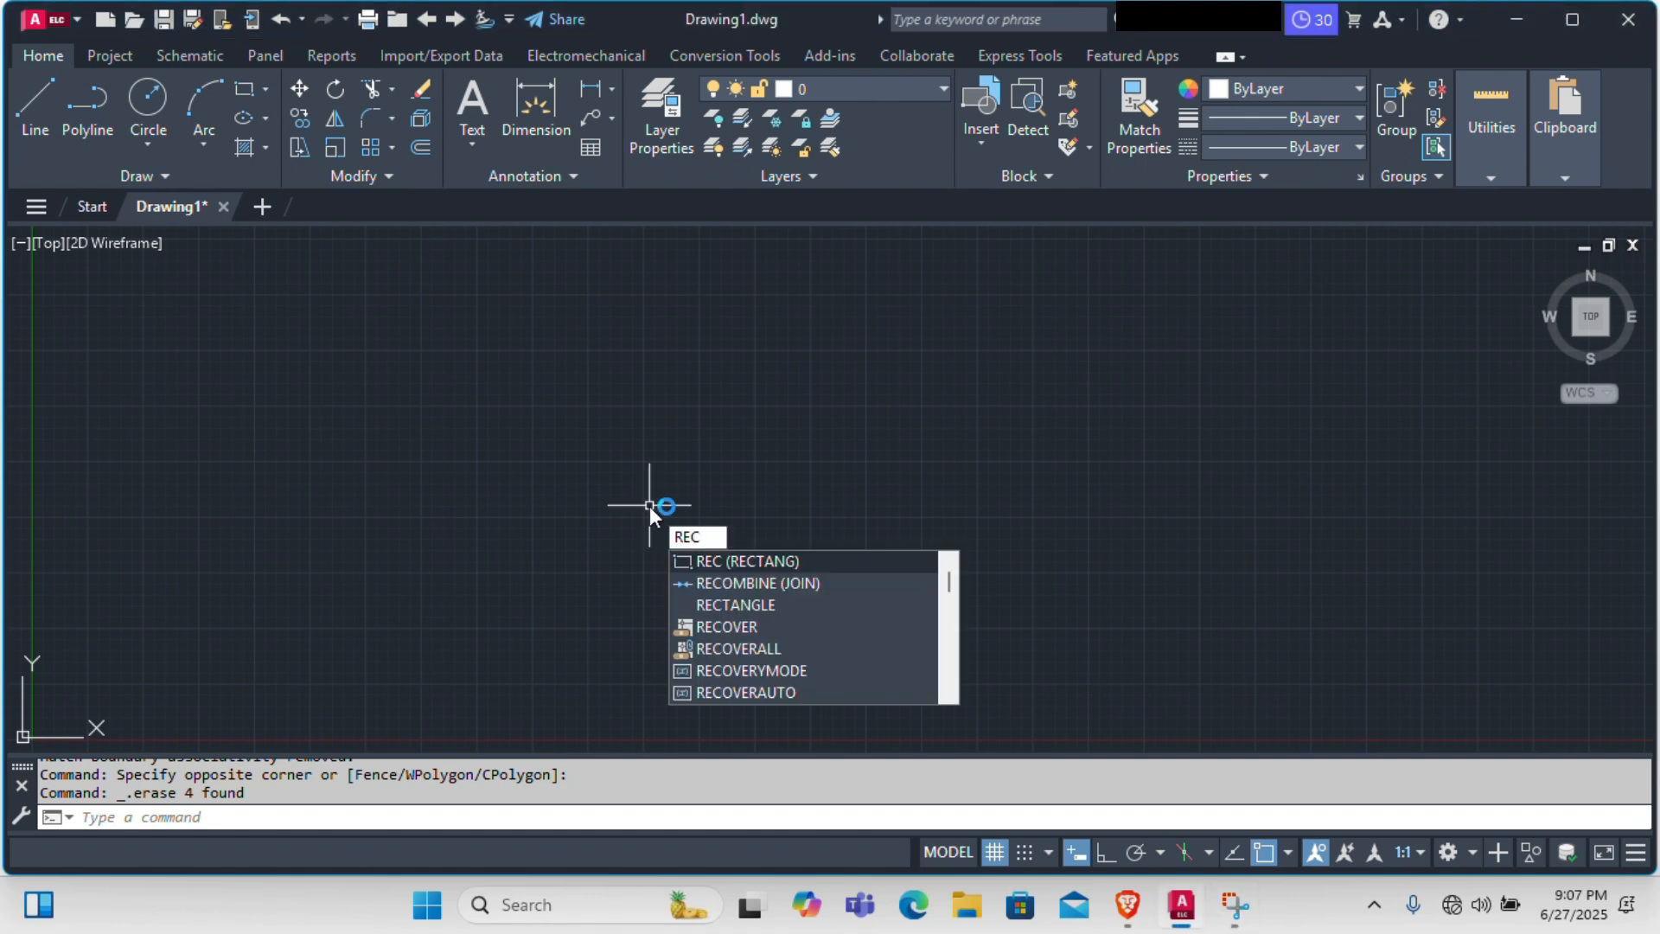
key(Return)
click(479, 313)
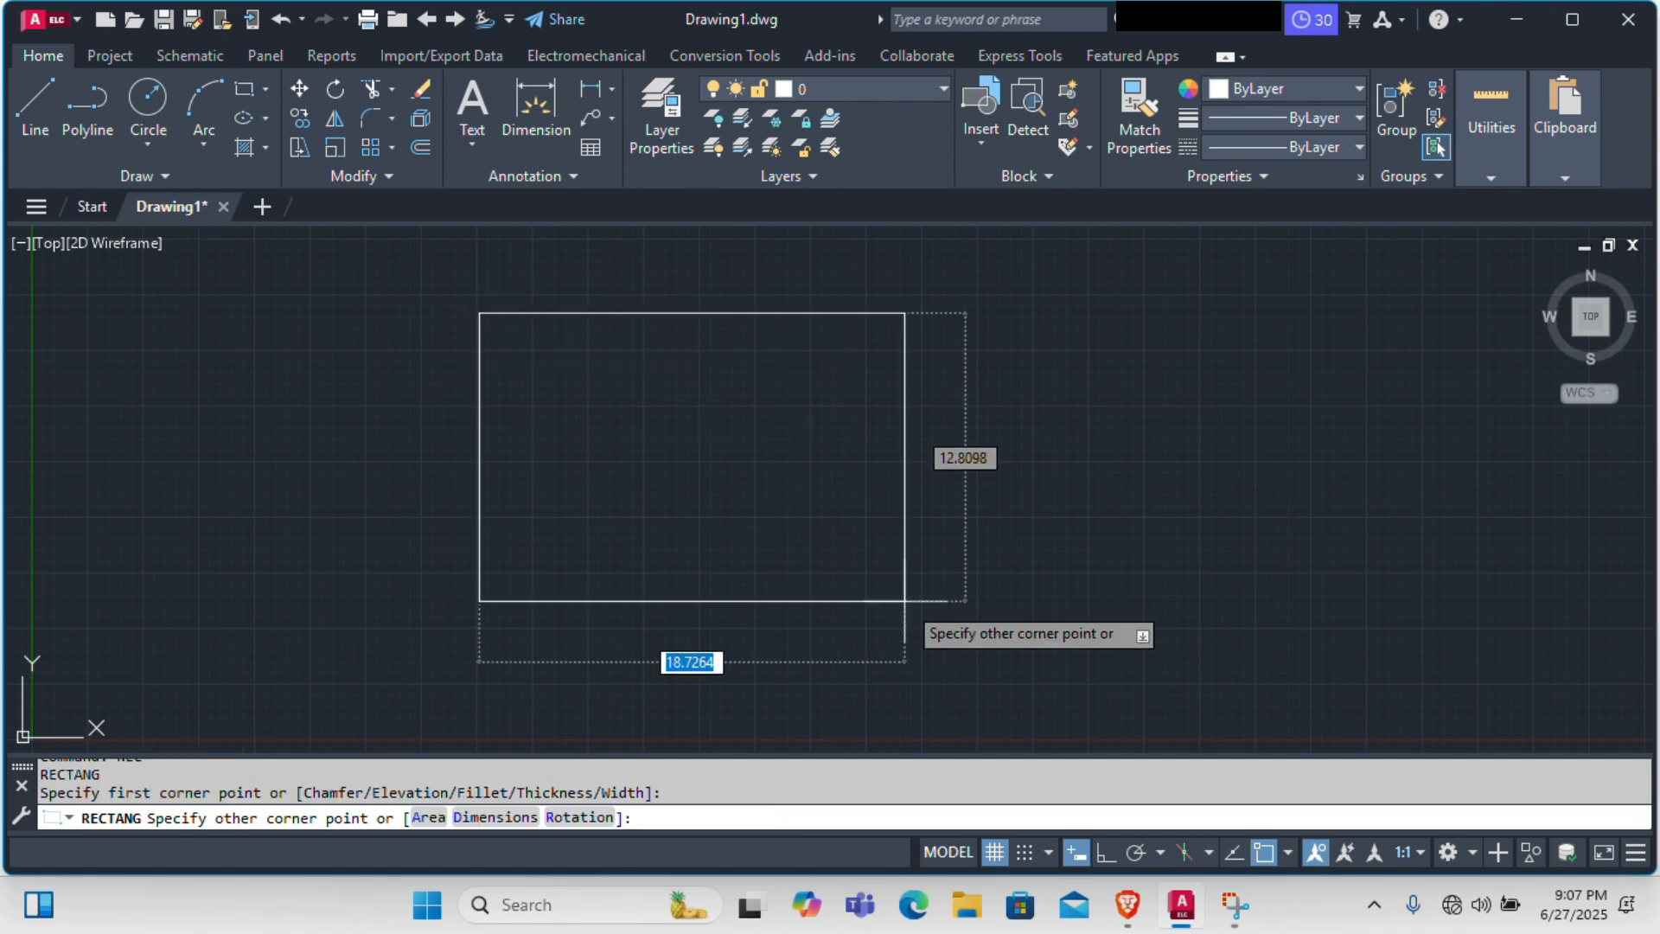
click(1280, 640)
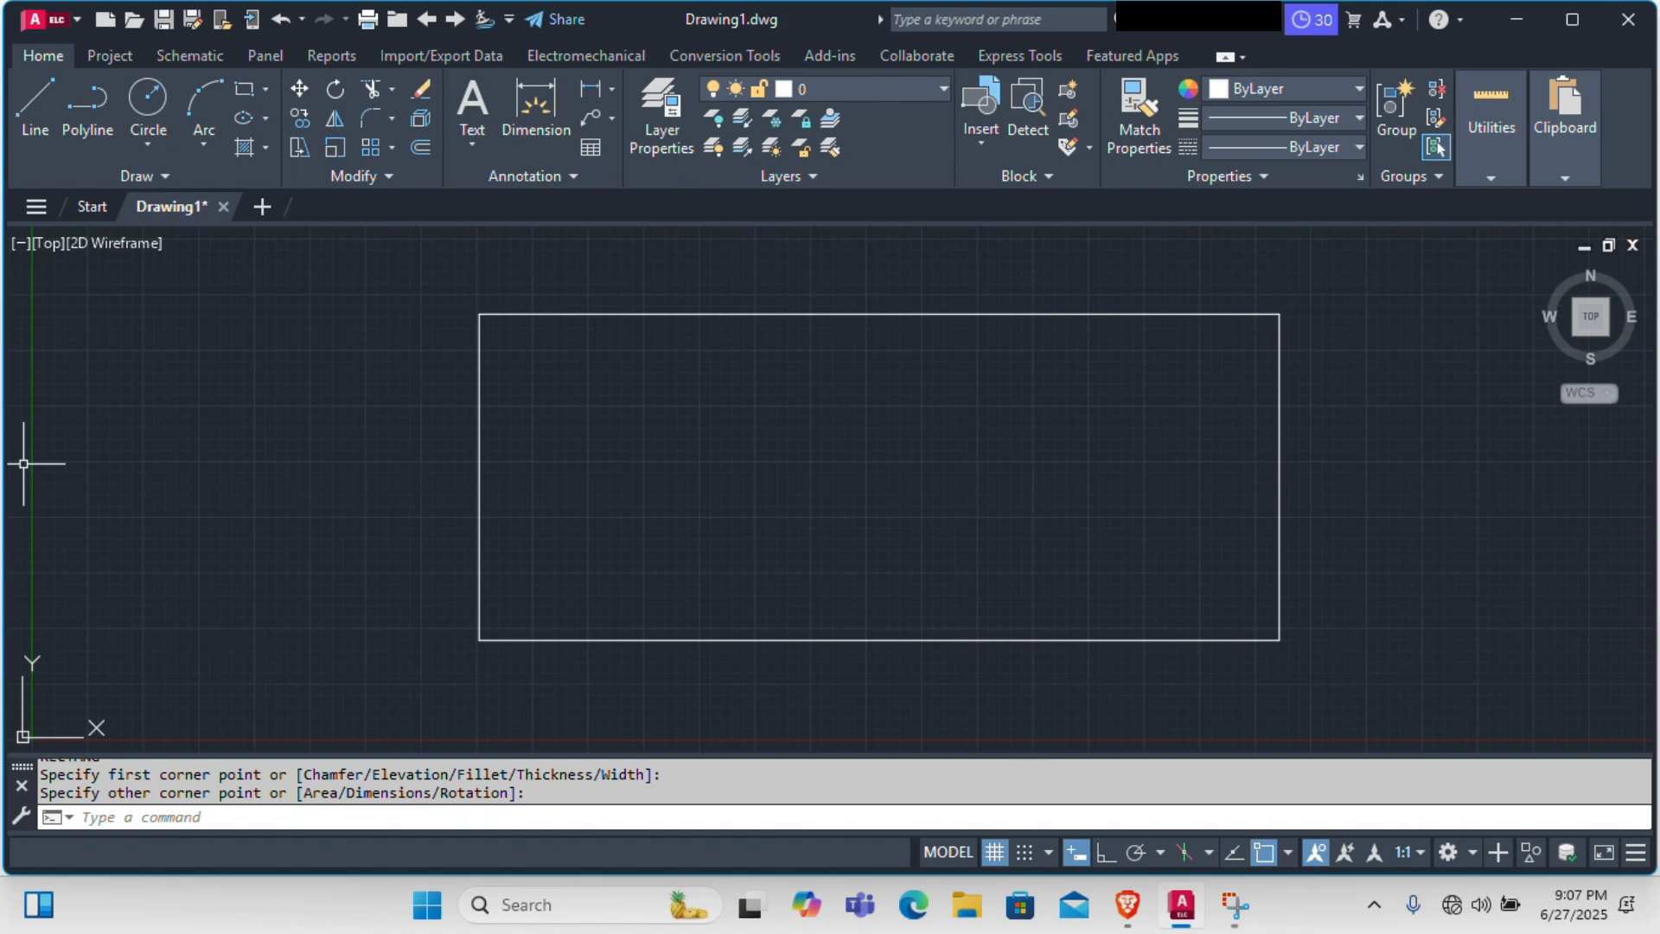
Draw a circle centred in the rectangle, with a radius slightly smaller than half the rectangle's height.
text(CIRc)
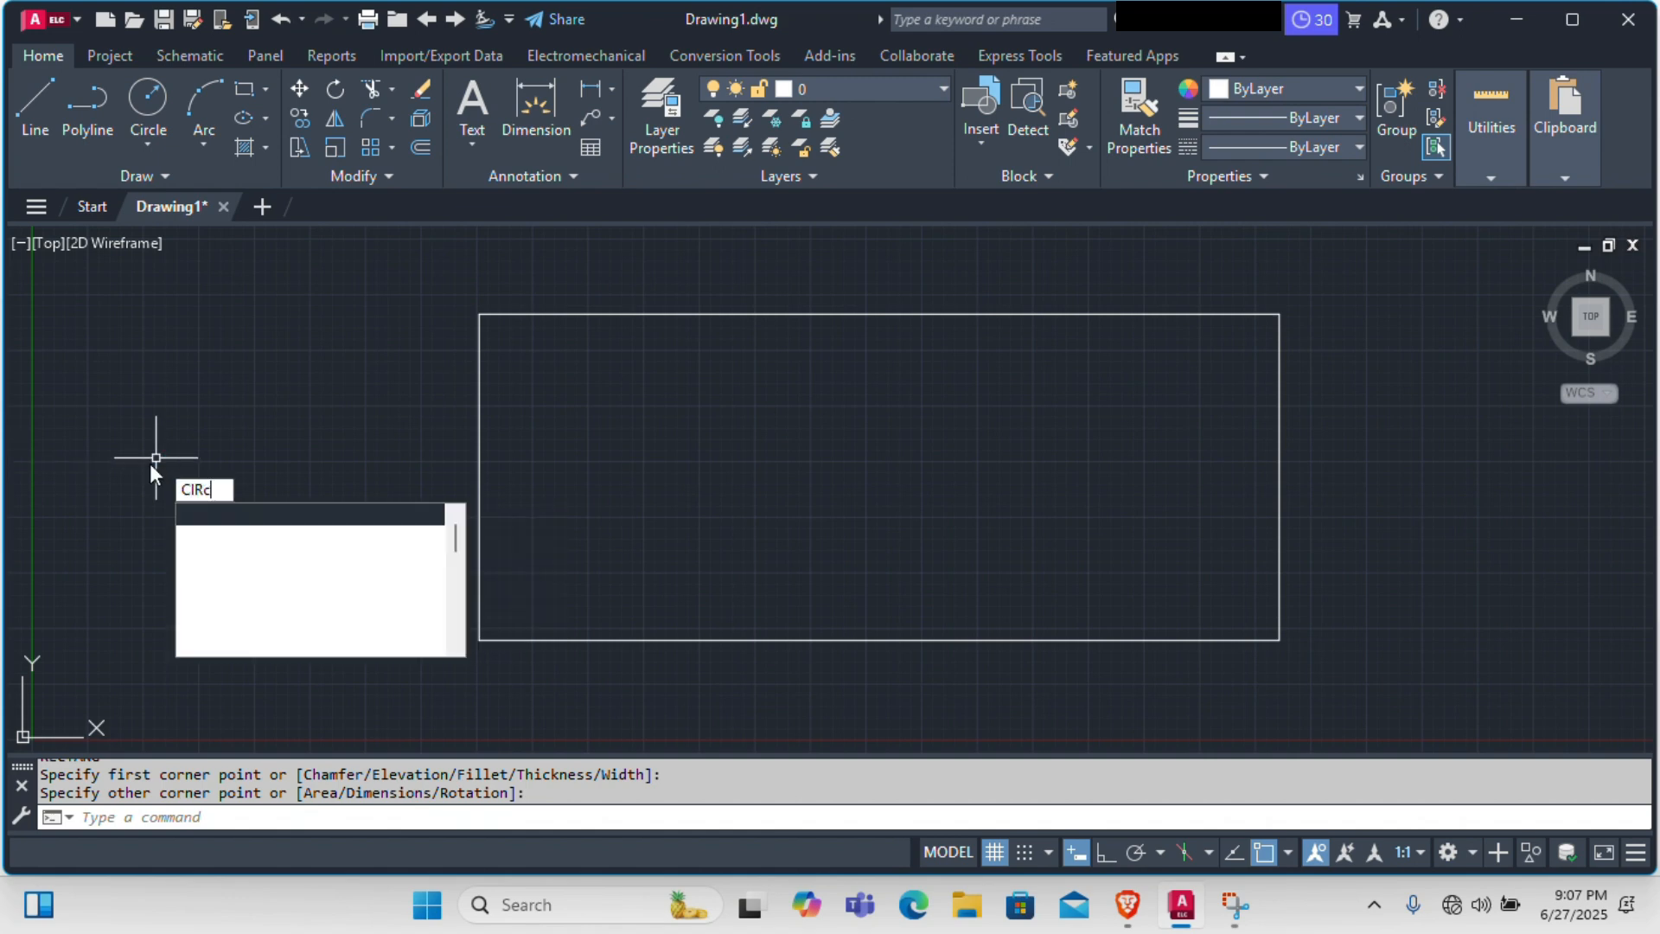
key(Return)
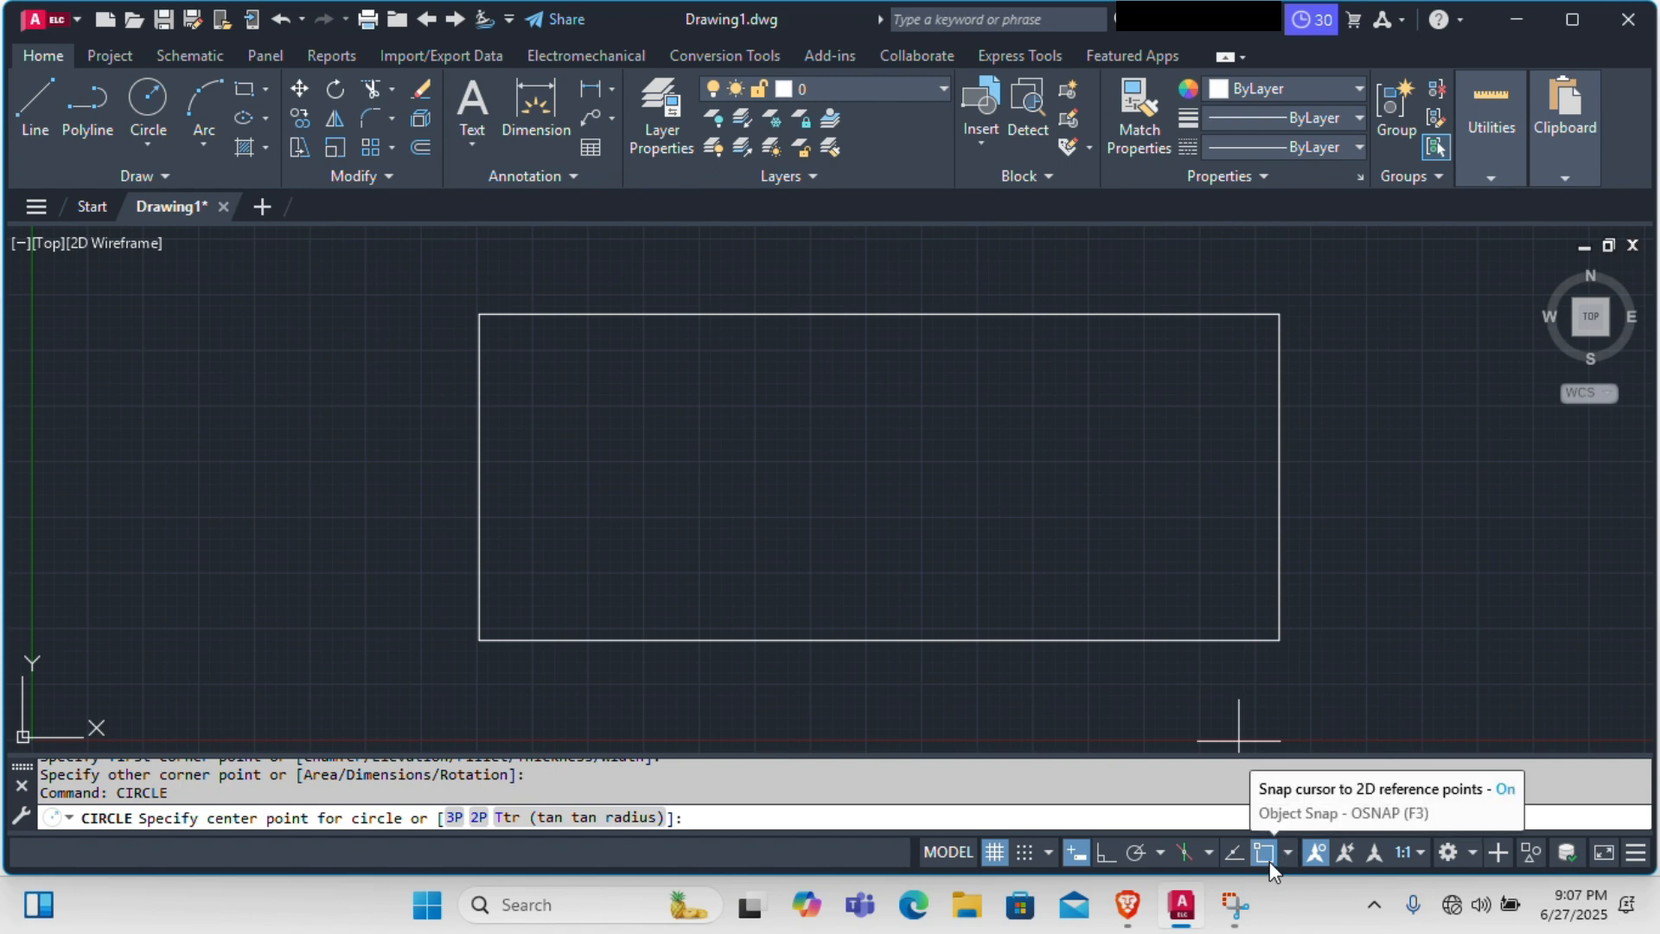
click(879, 476)
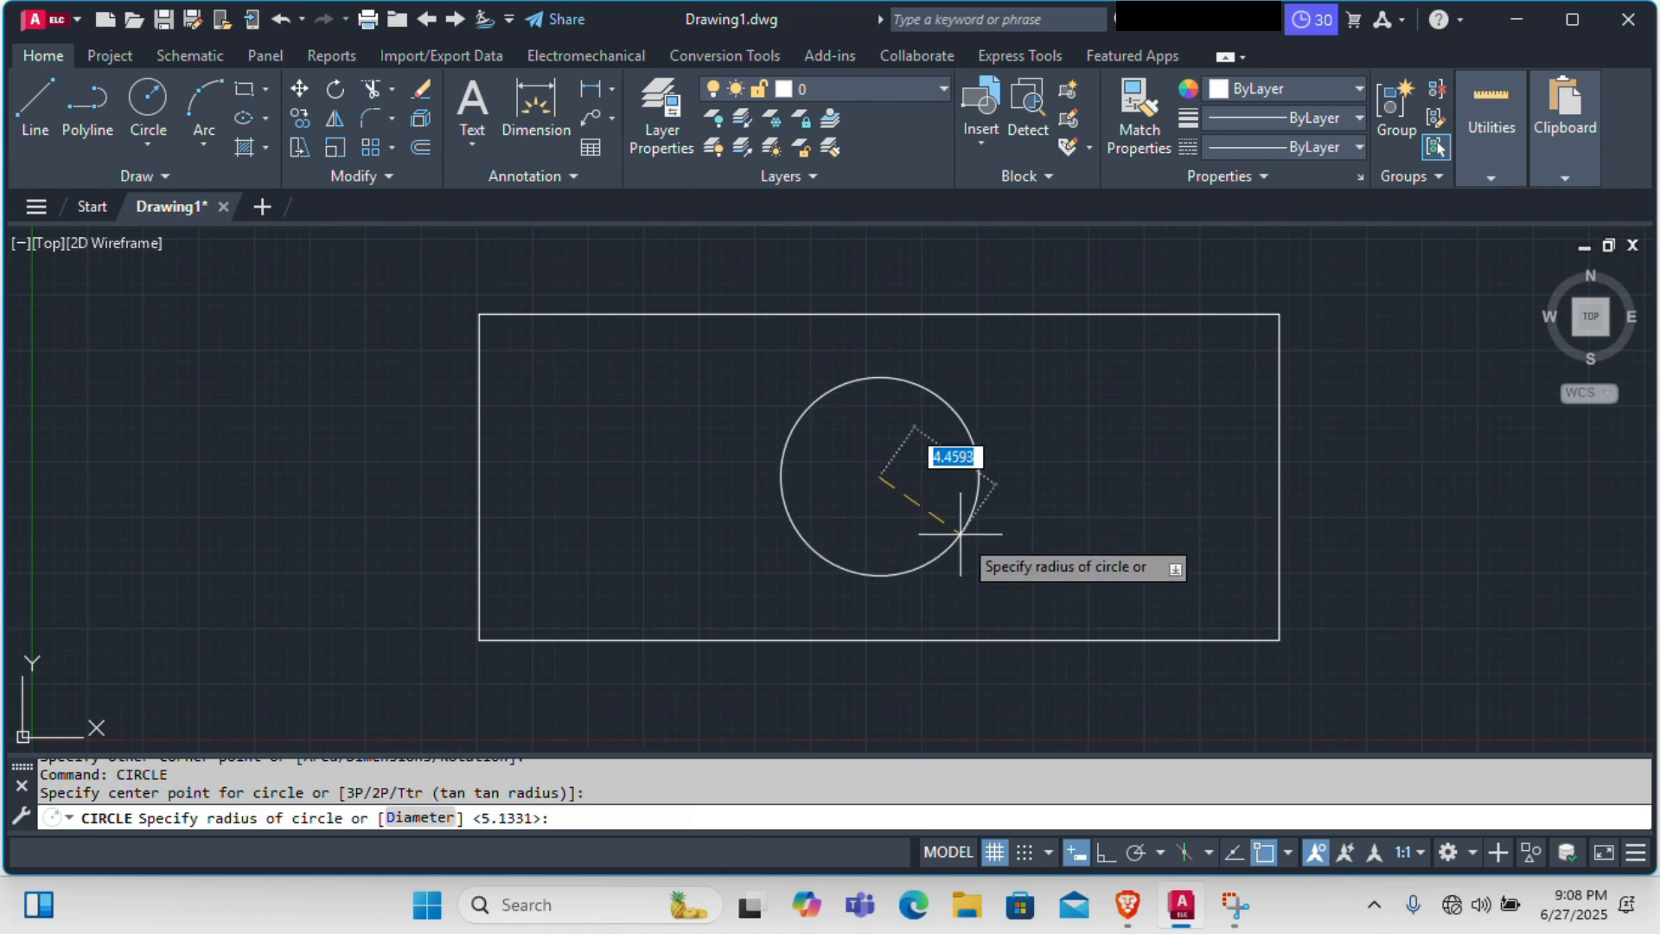
click(982, 550)
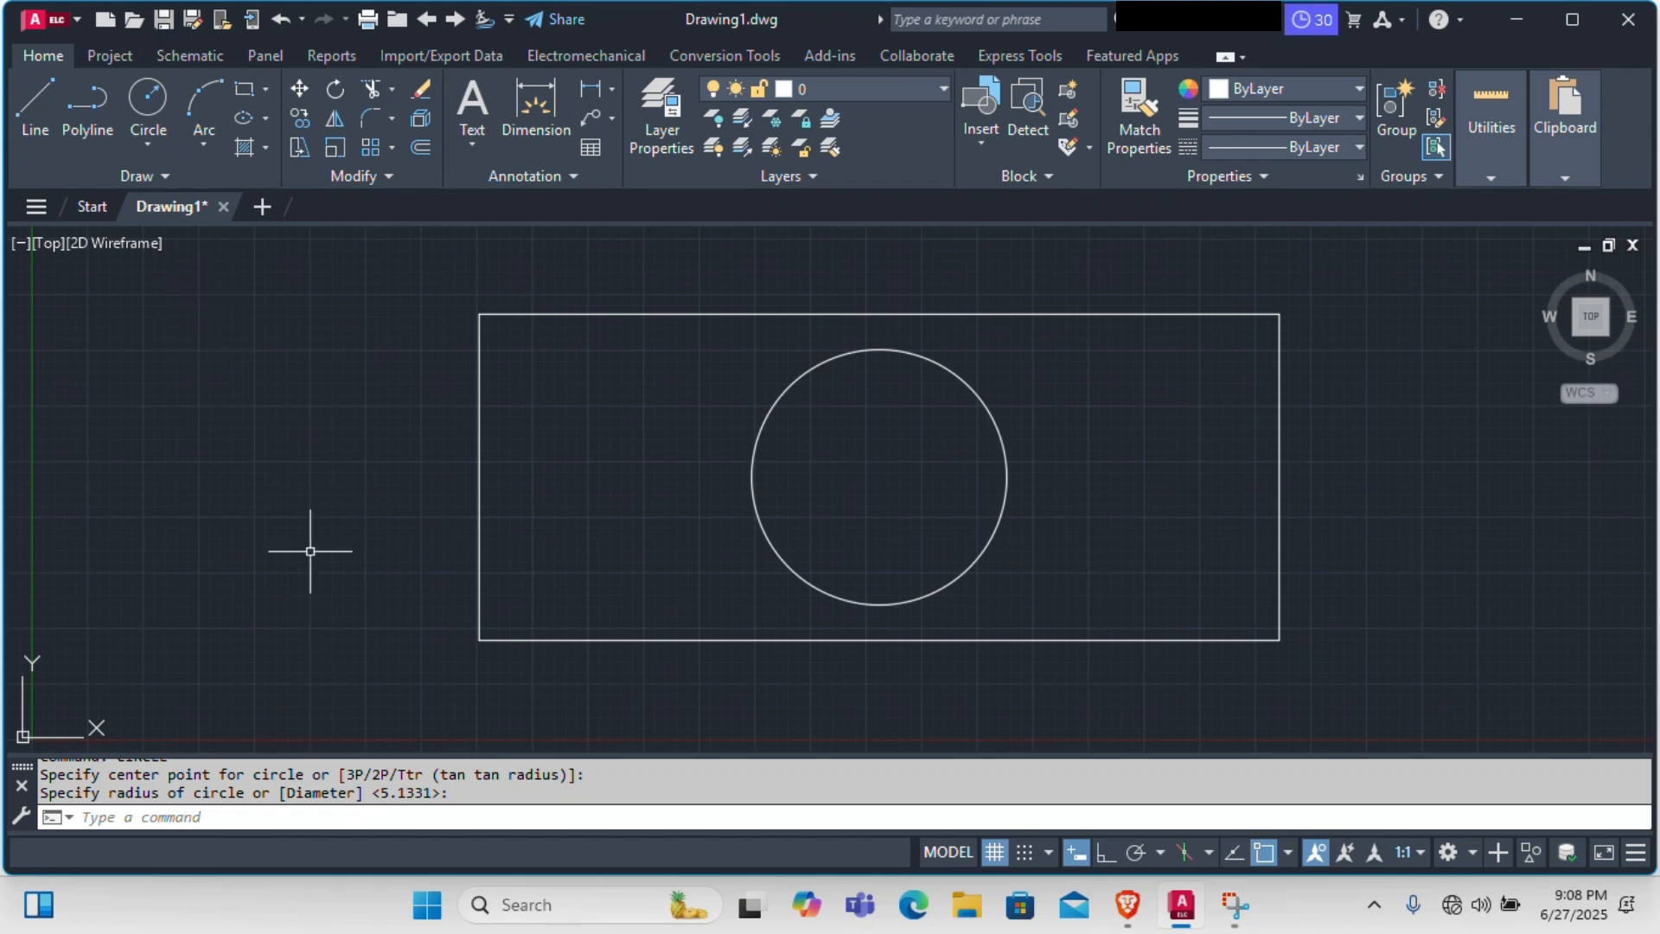
Hatch the area between the rectangle and the circle with the ANSI31 pattern, and delete that hatch again.
text(h)
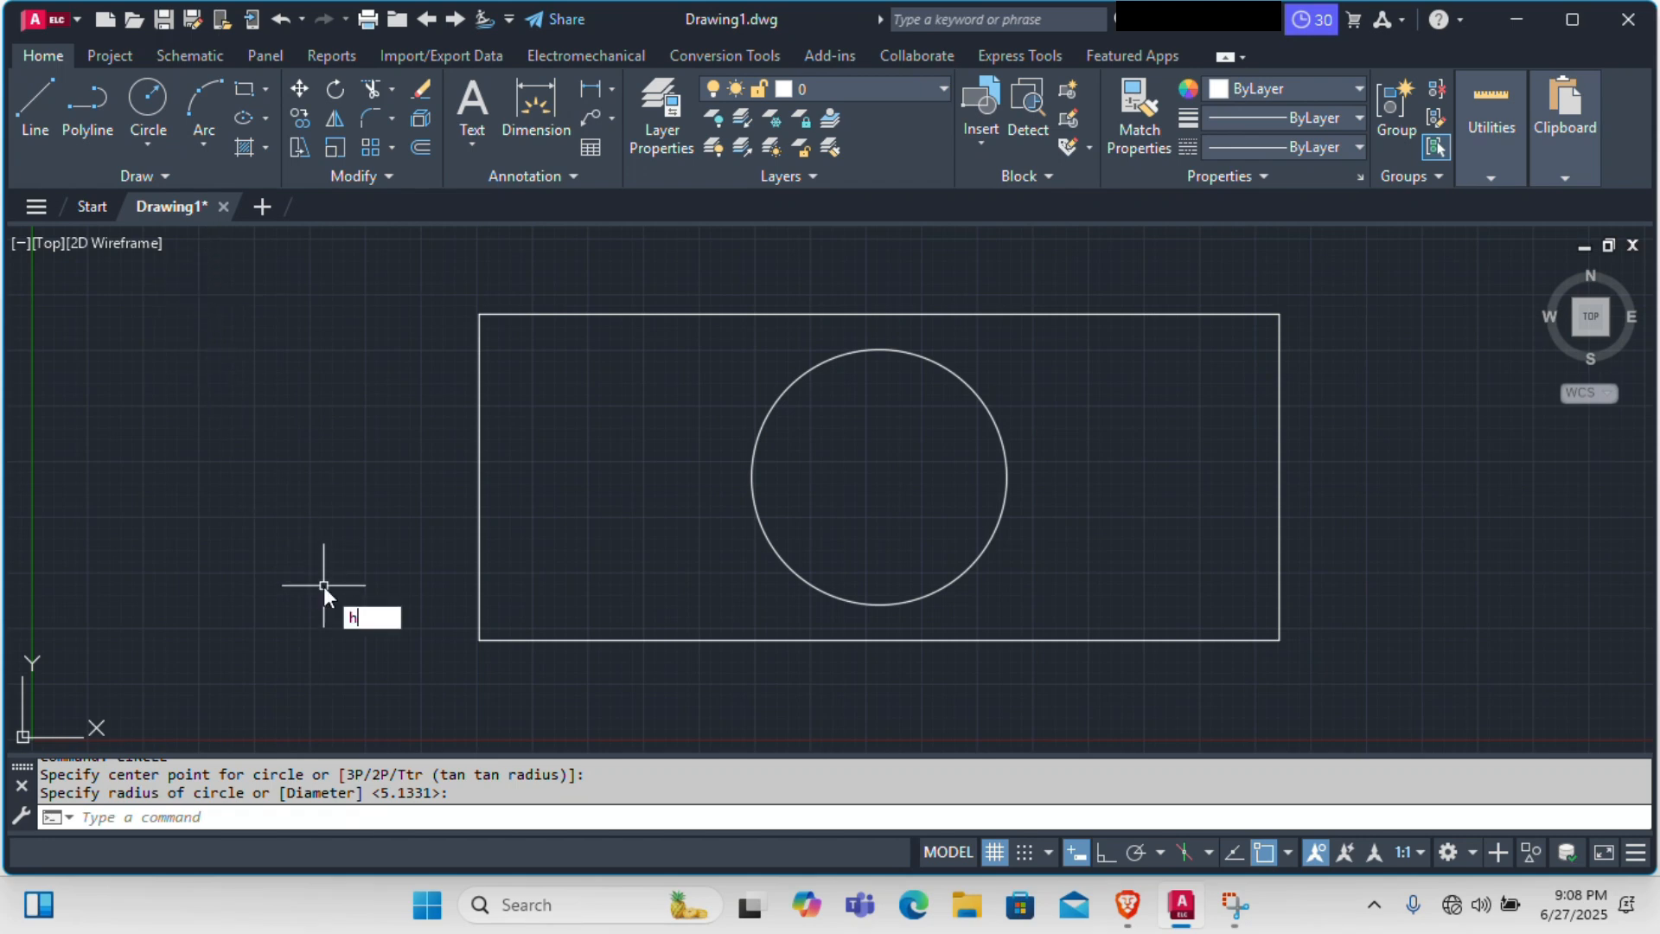
key(Return)
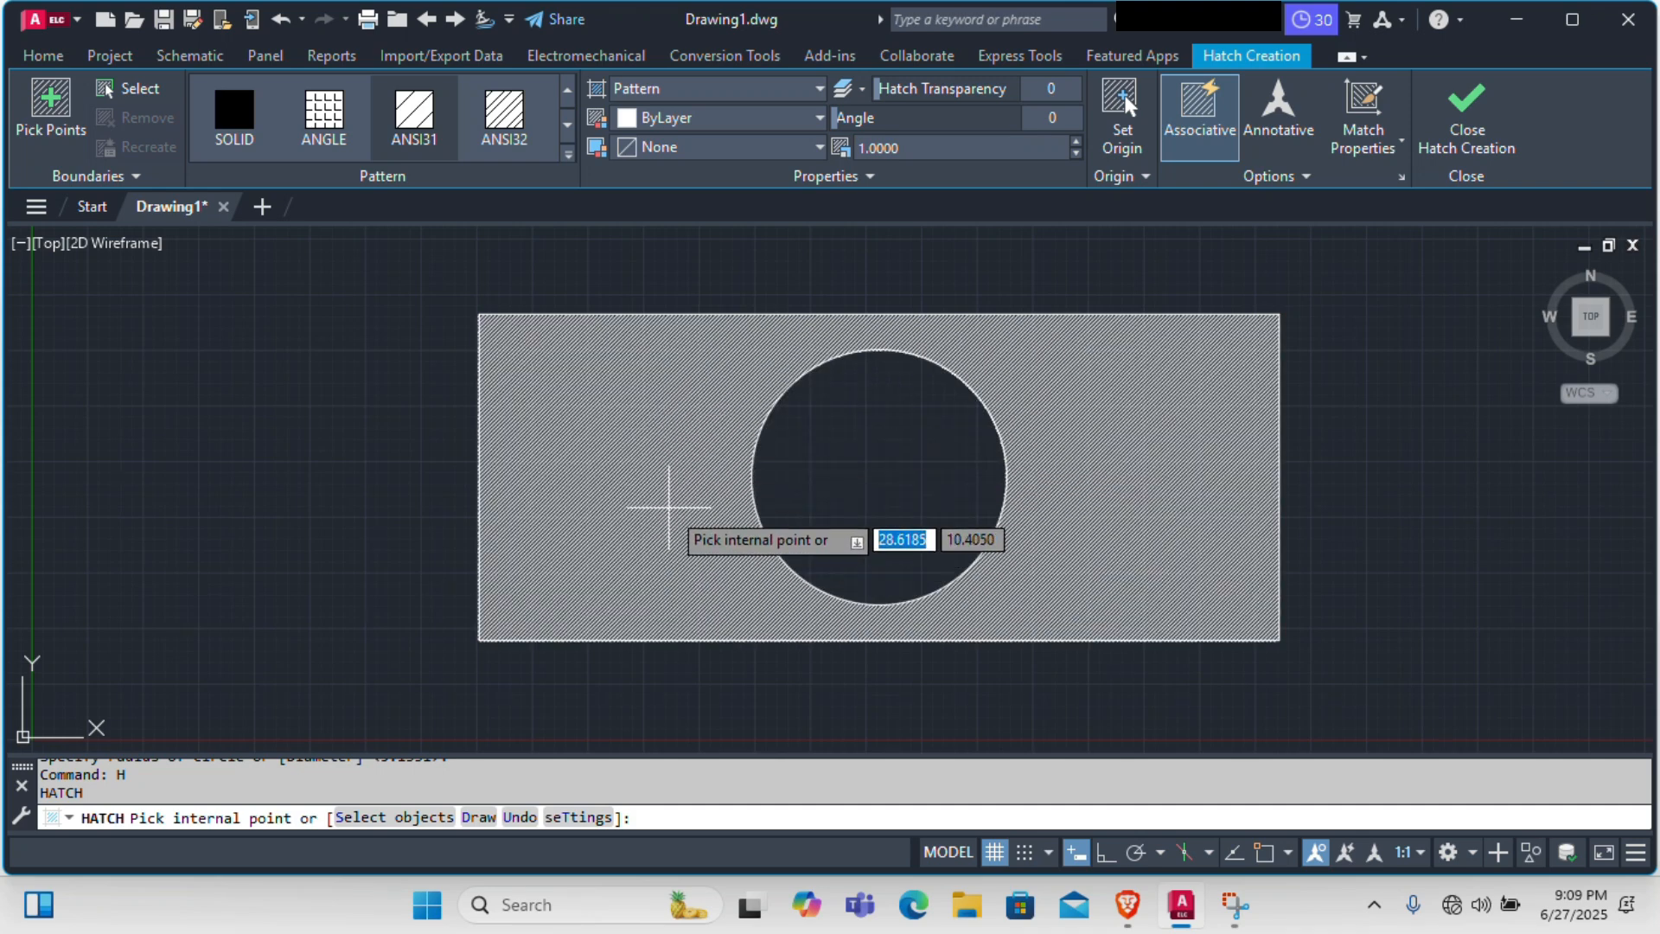
click(668, 507)
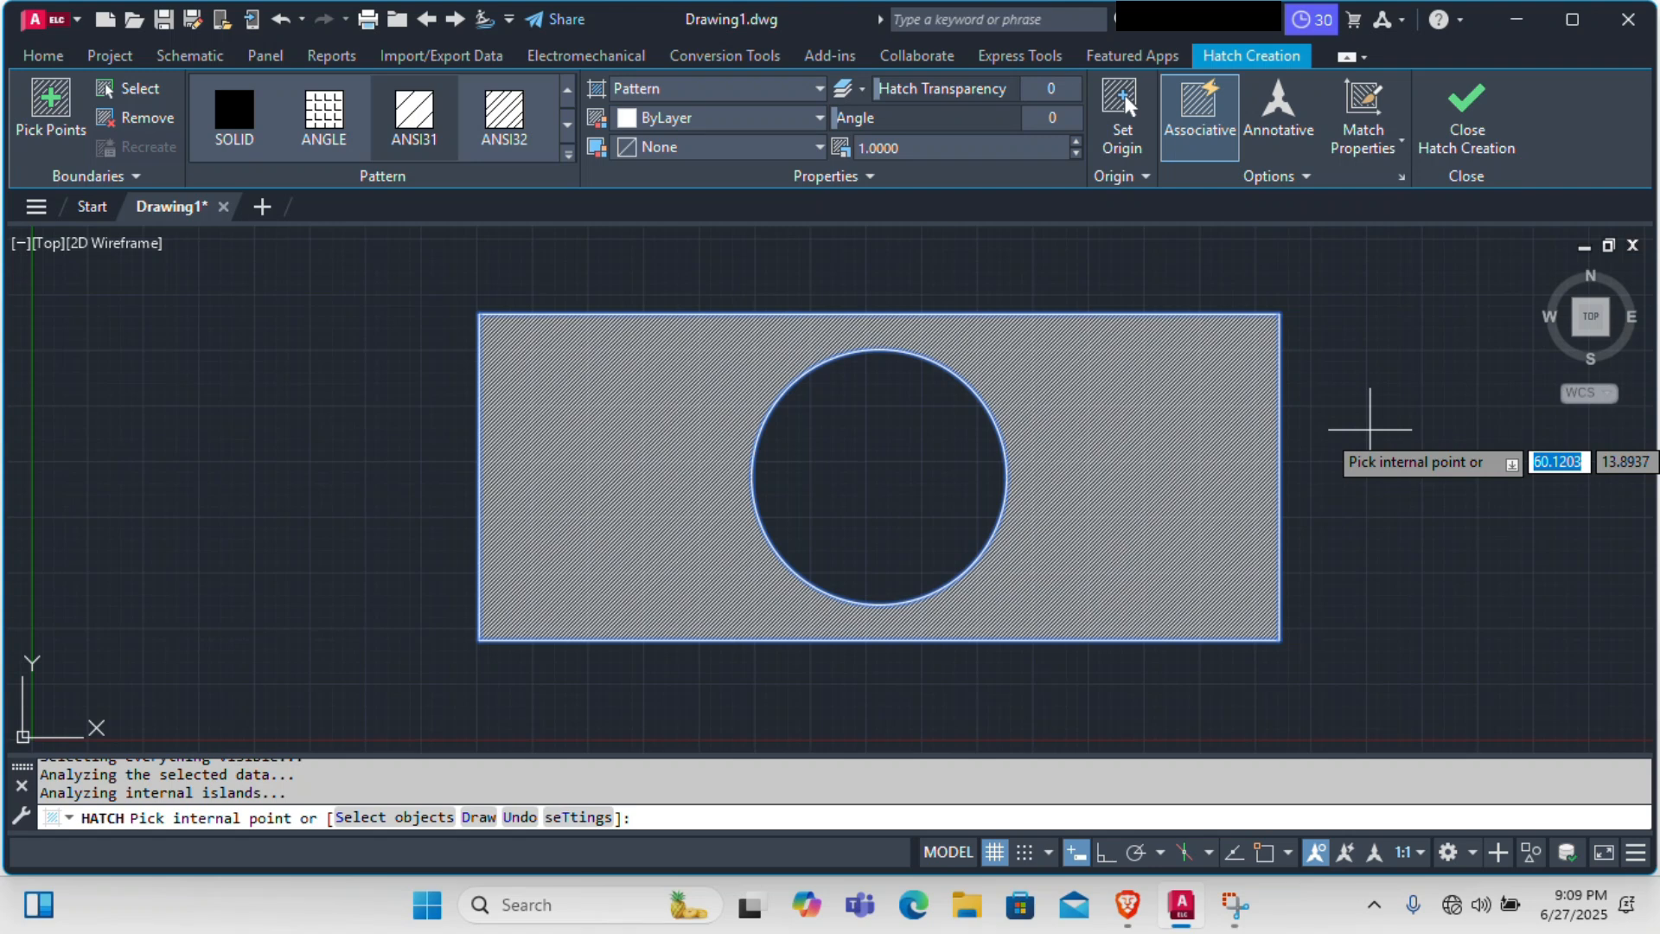
key(Escape)
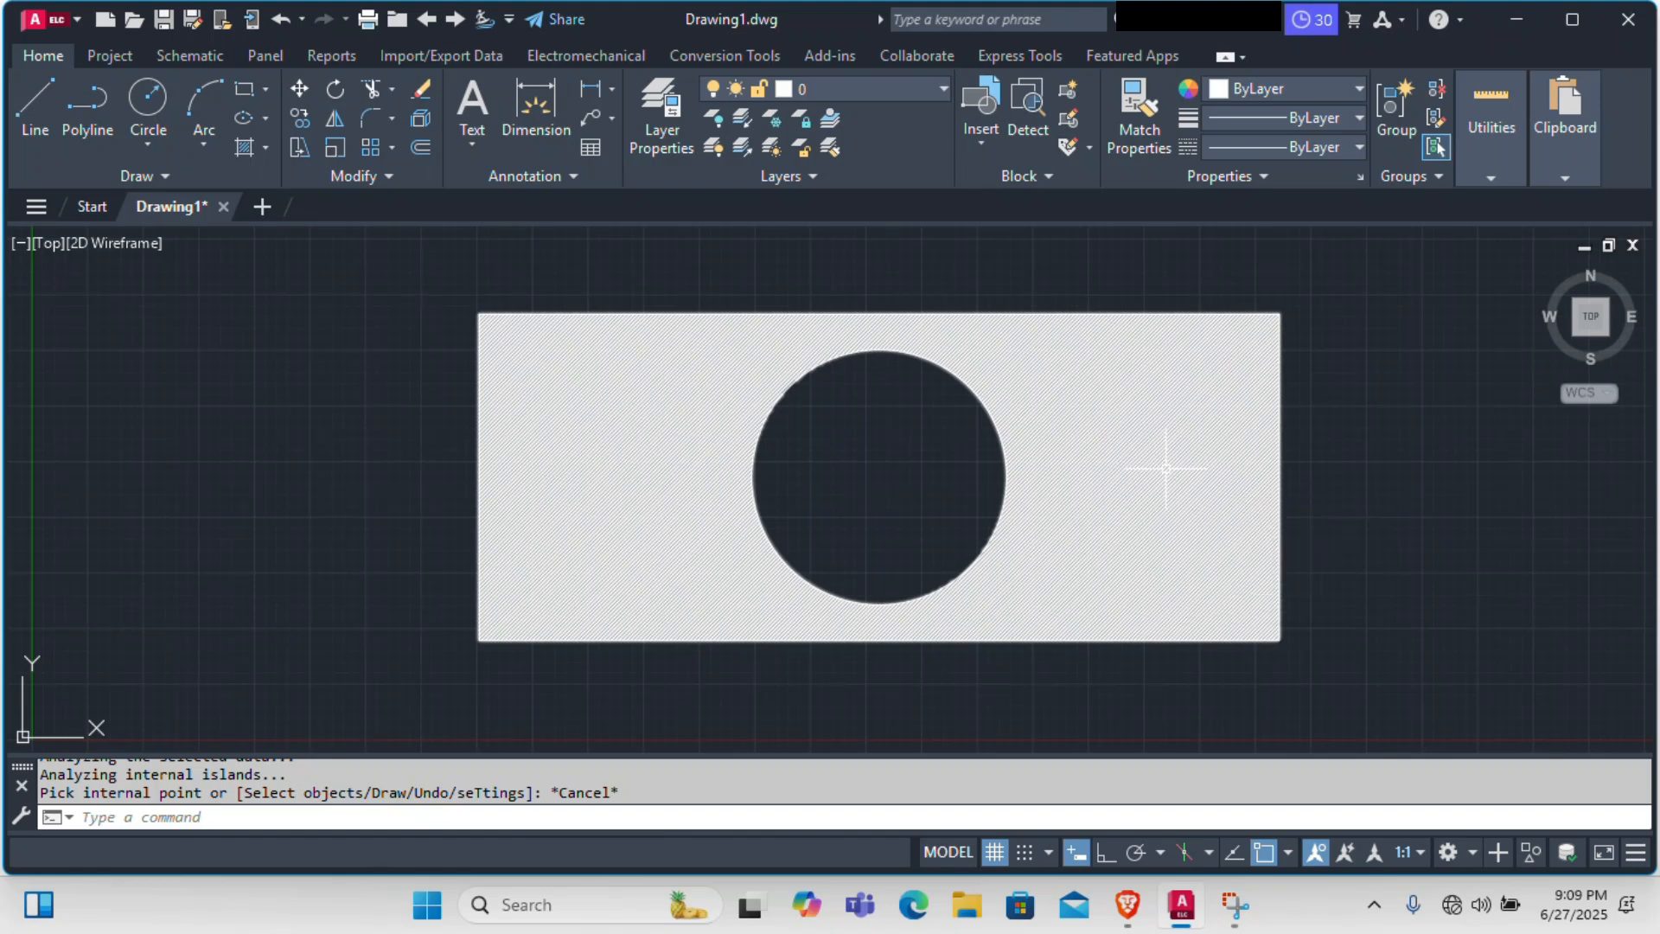
click(1171, 453)
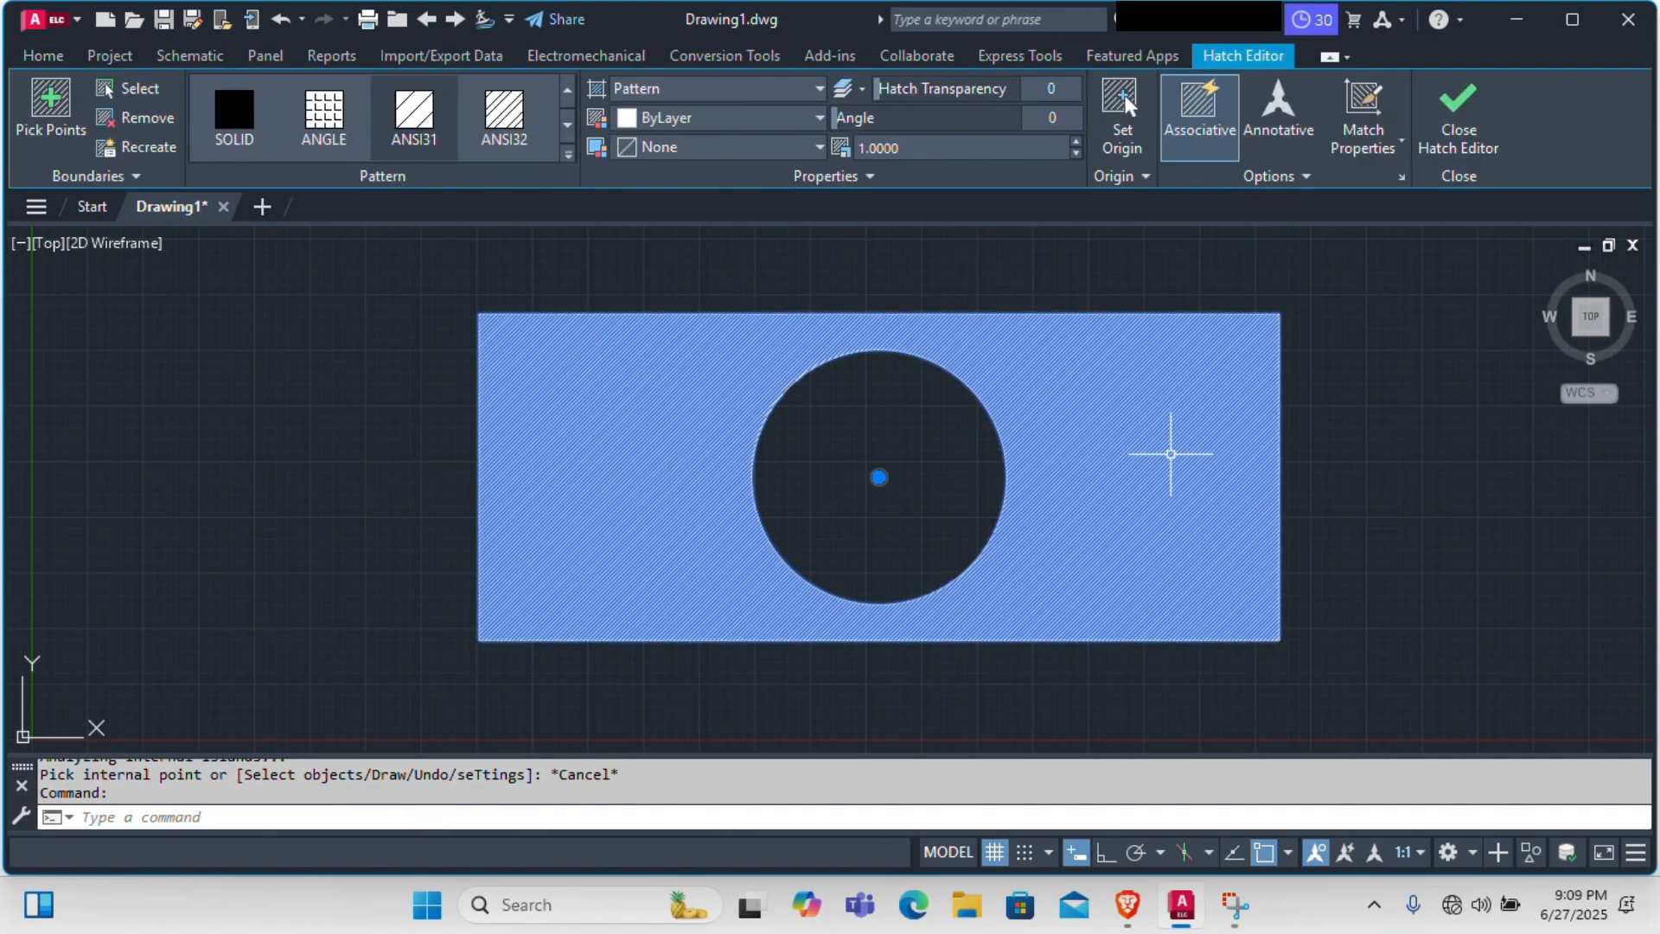
key(Delete)
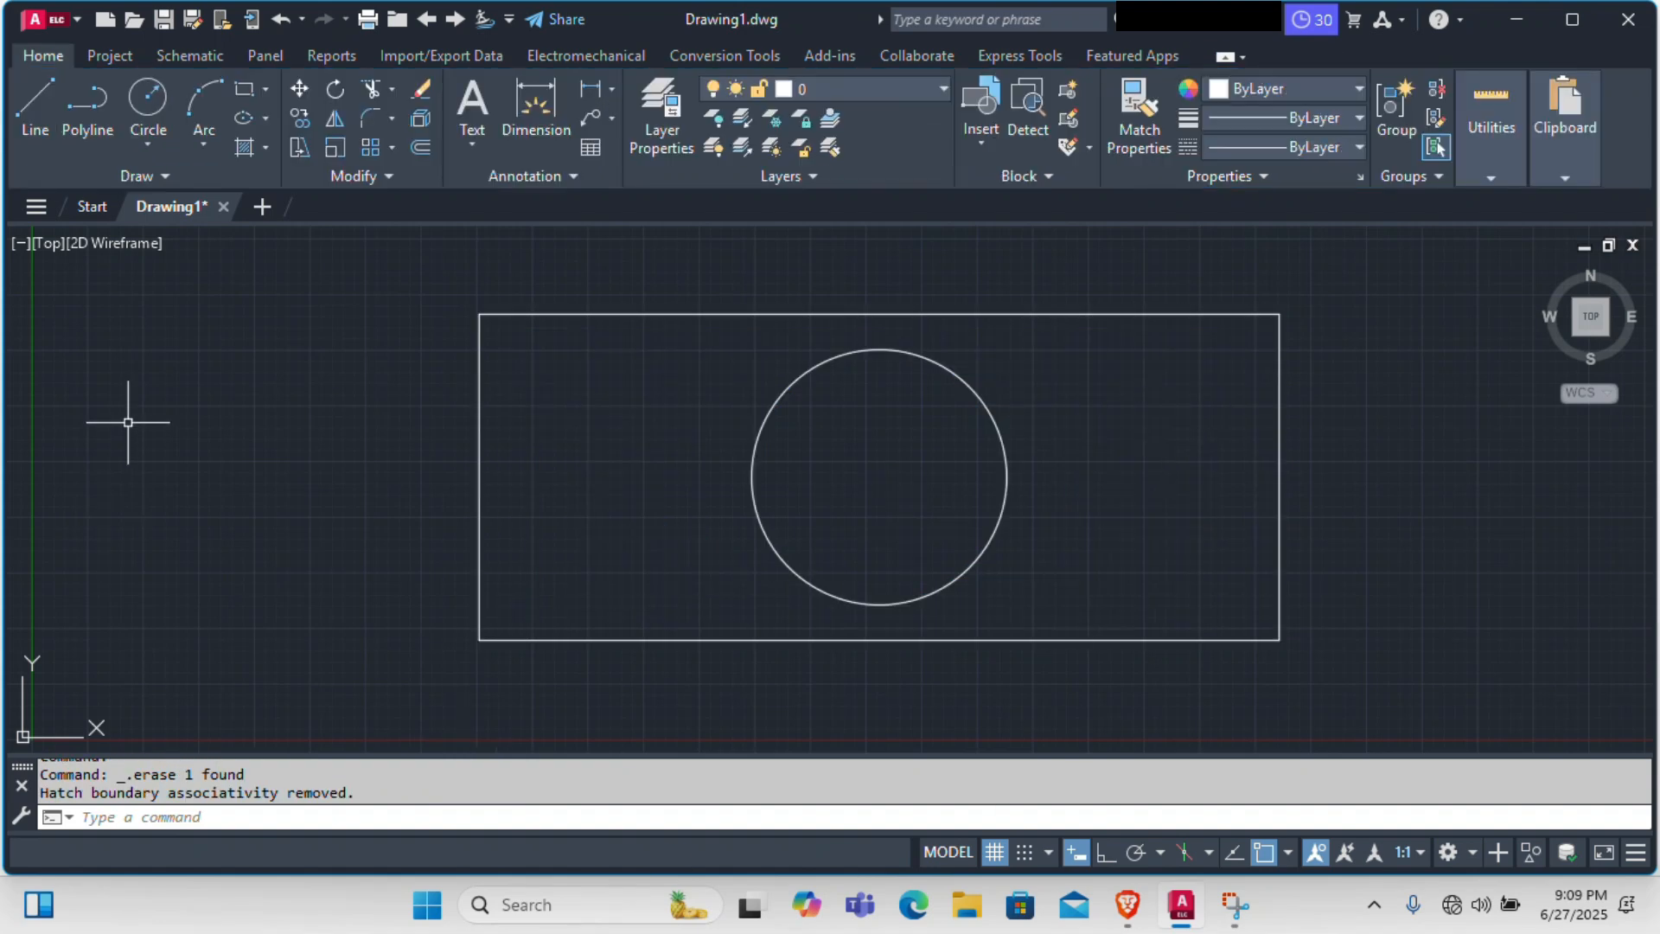
Draw two vertical lines joining the circle's top and bottom quadrants to the midpoints of the rectangle's top and bottom edges.
text(LINE)
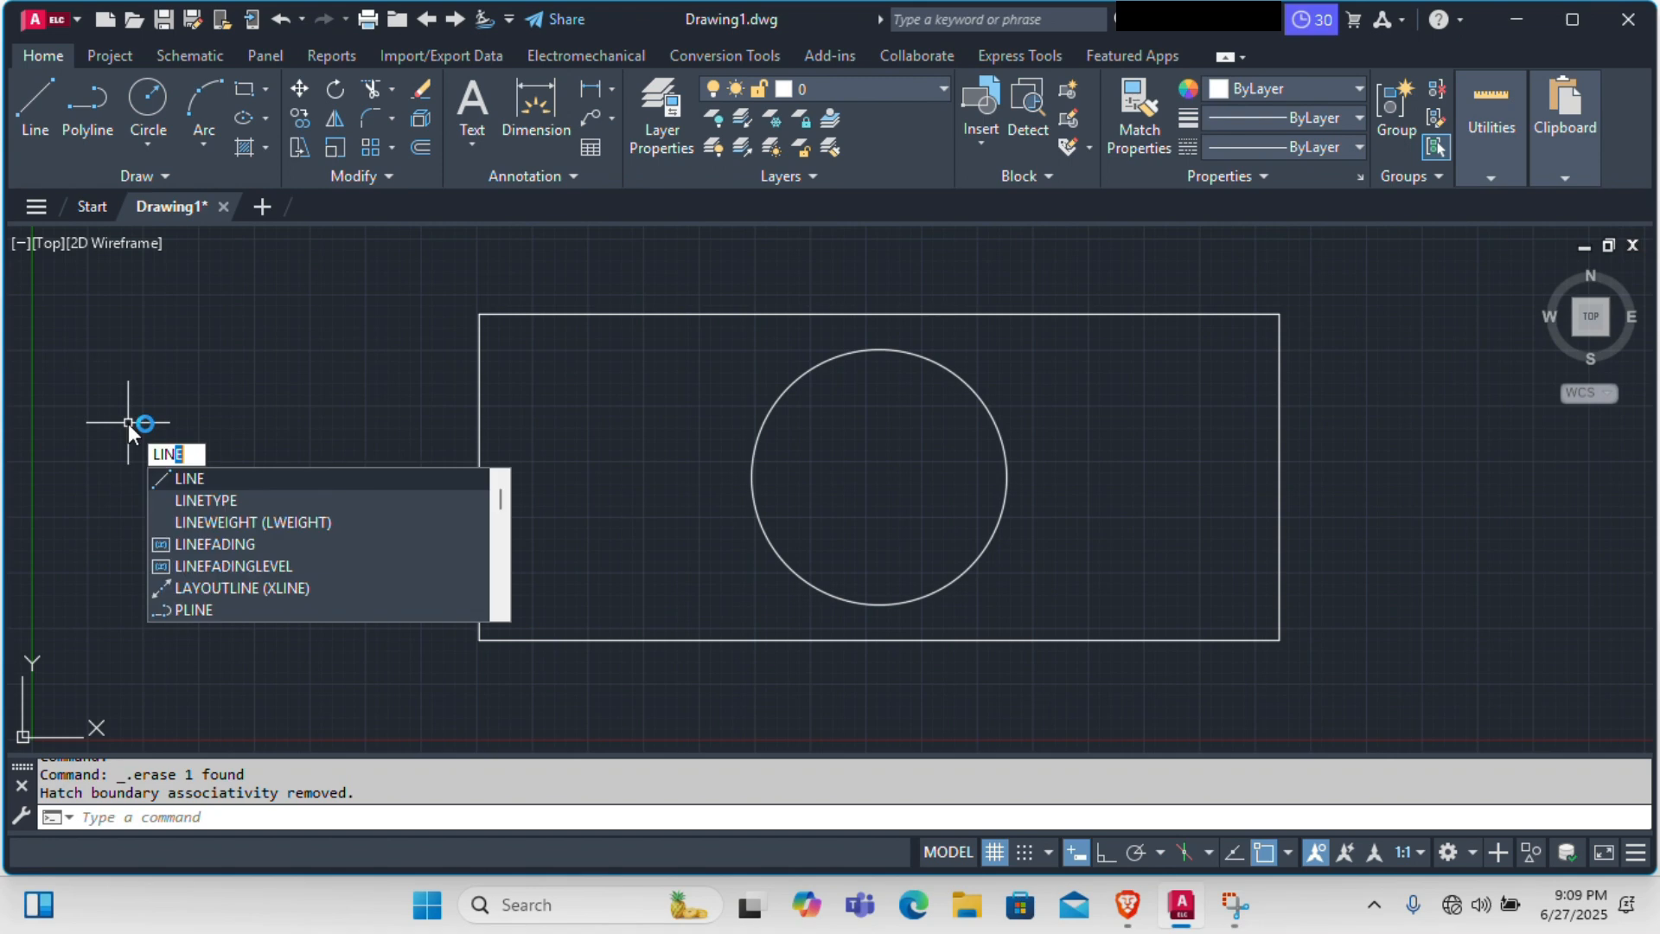
key(Return)
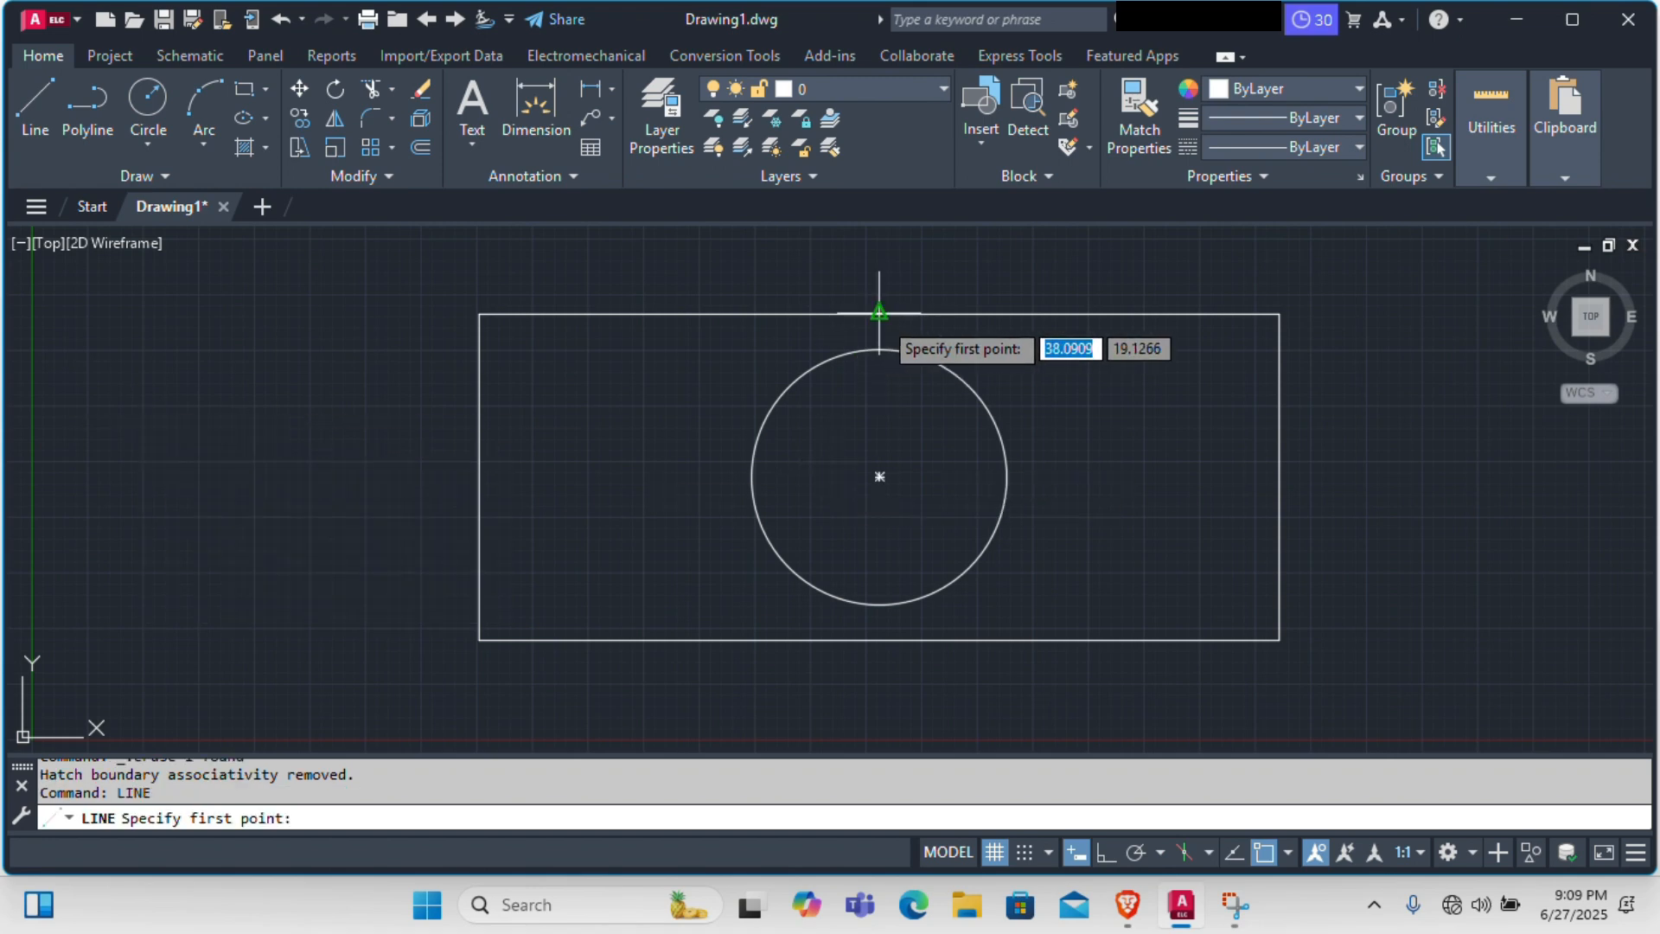
click(880, 350)
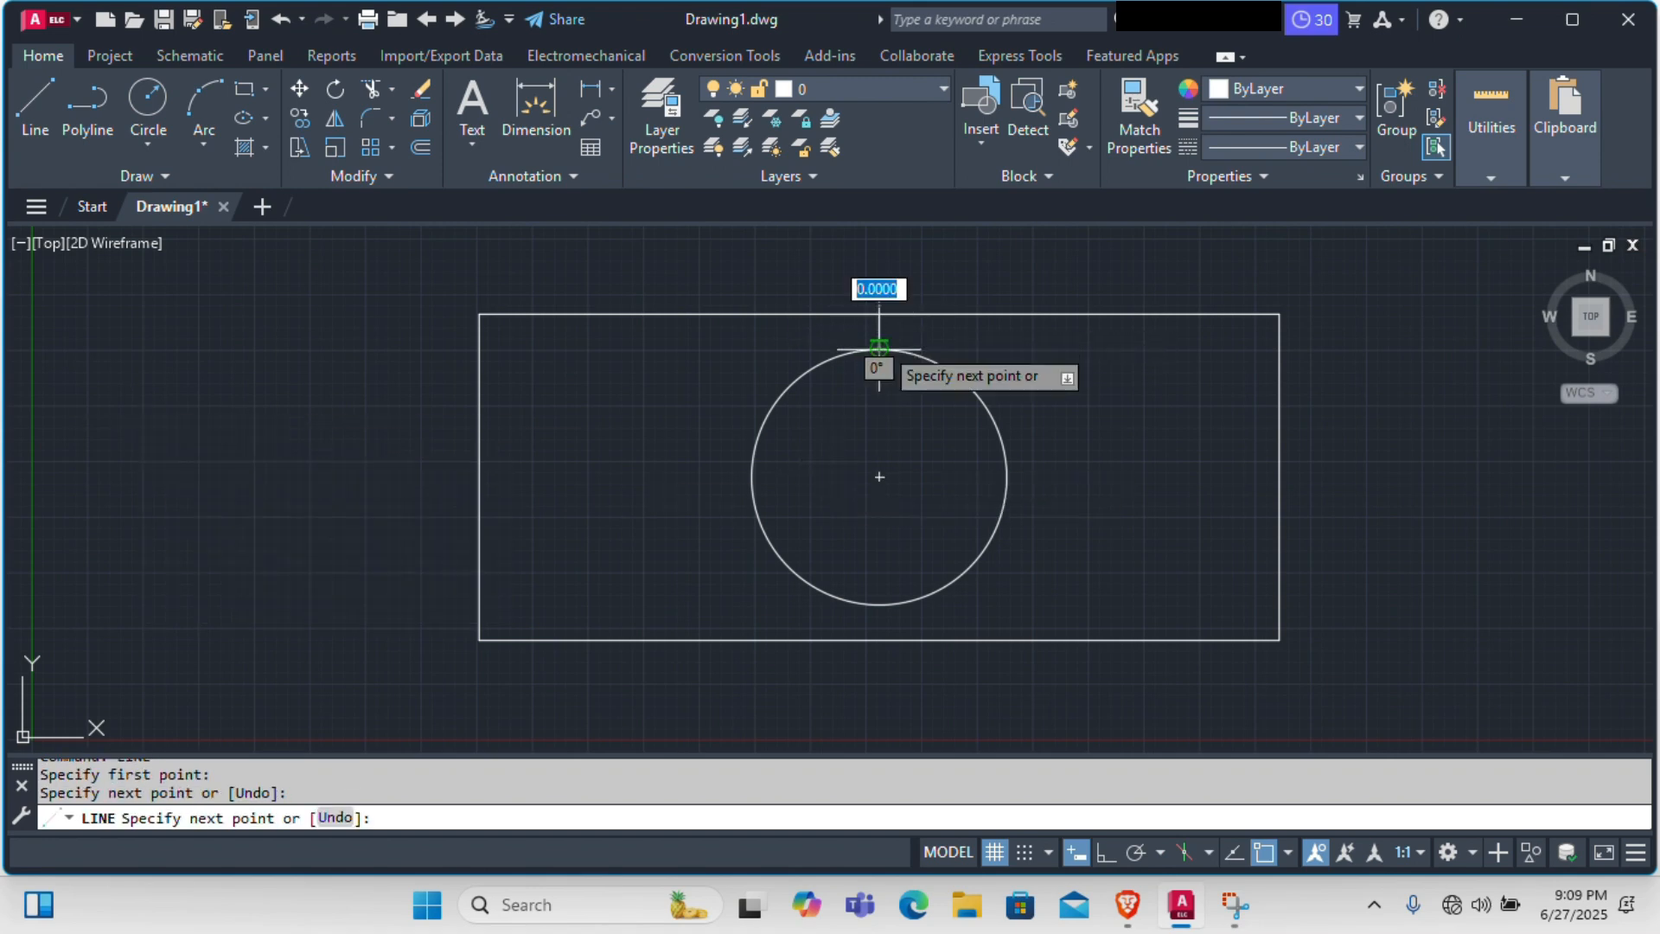
click(879, 315)
key(Escape)
key(Return)
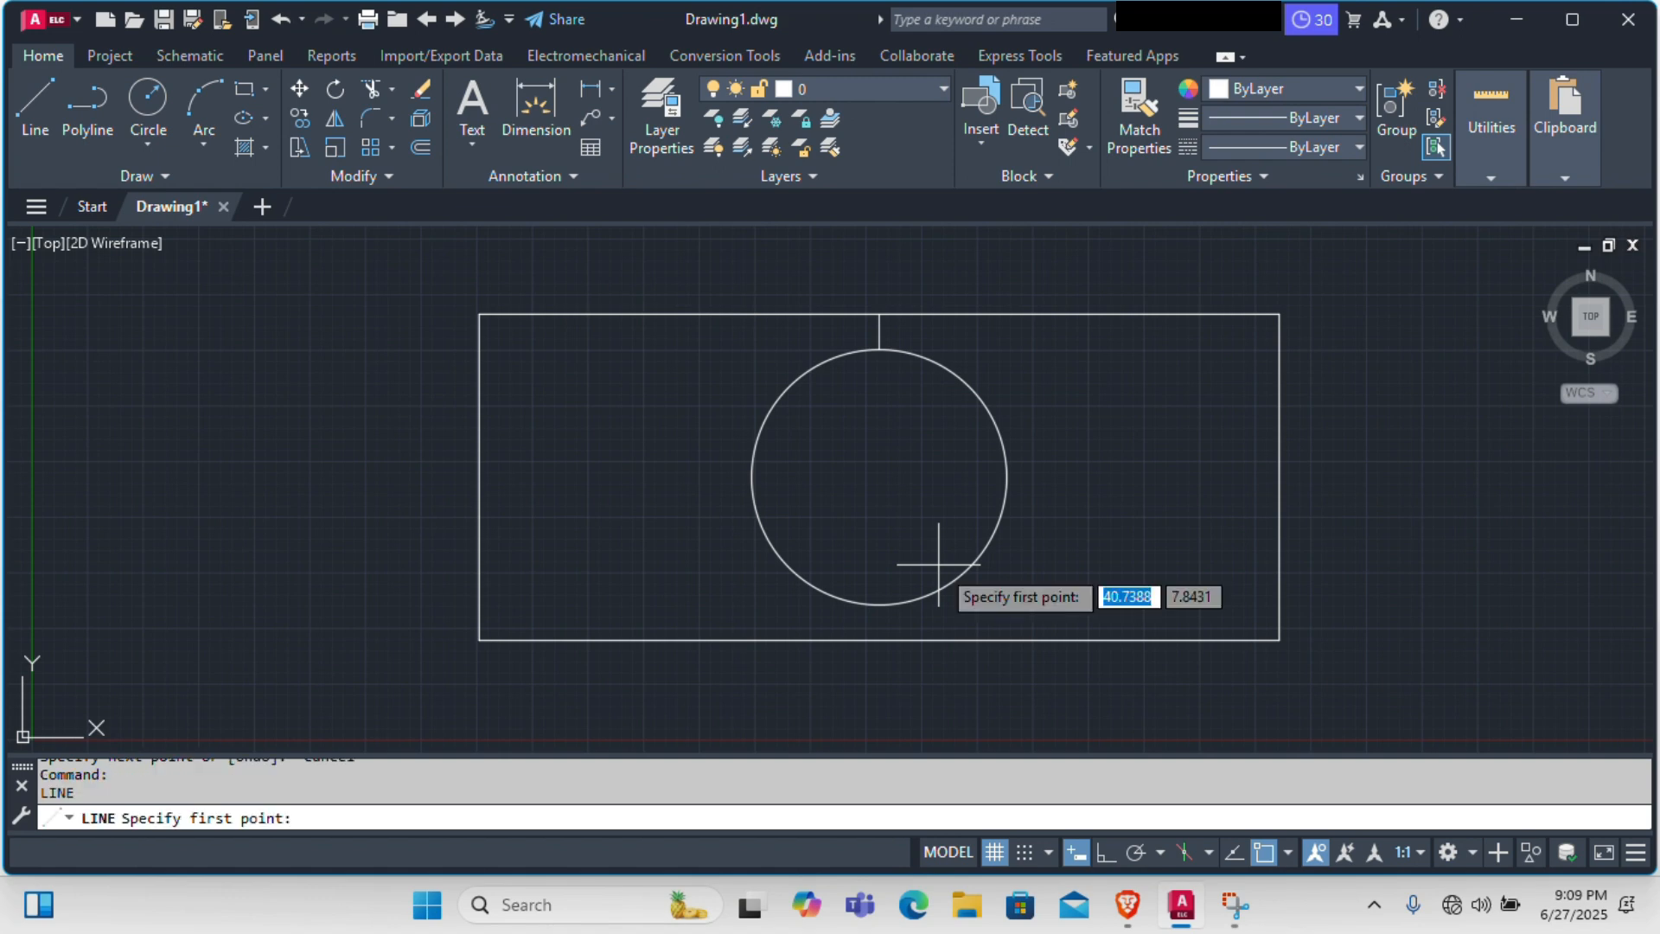
click(879, 604)
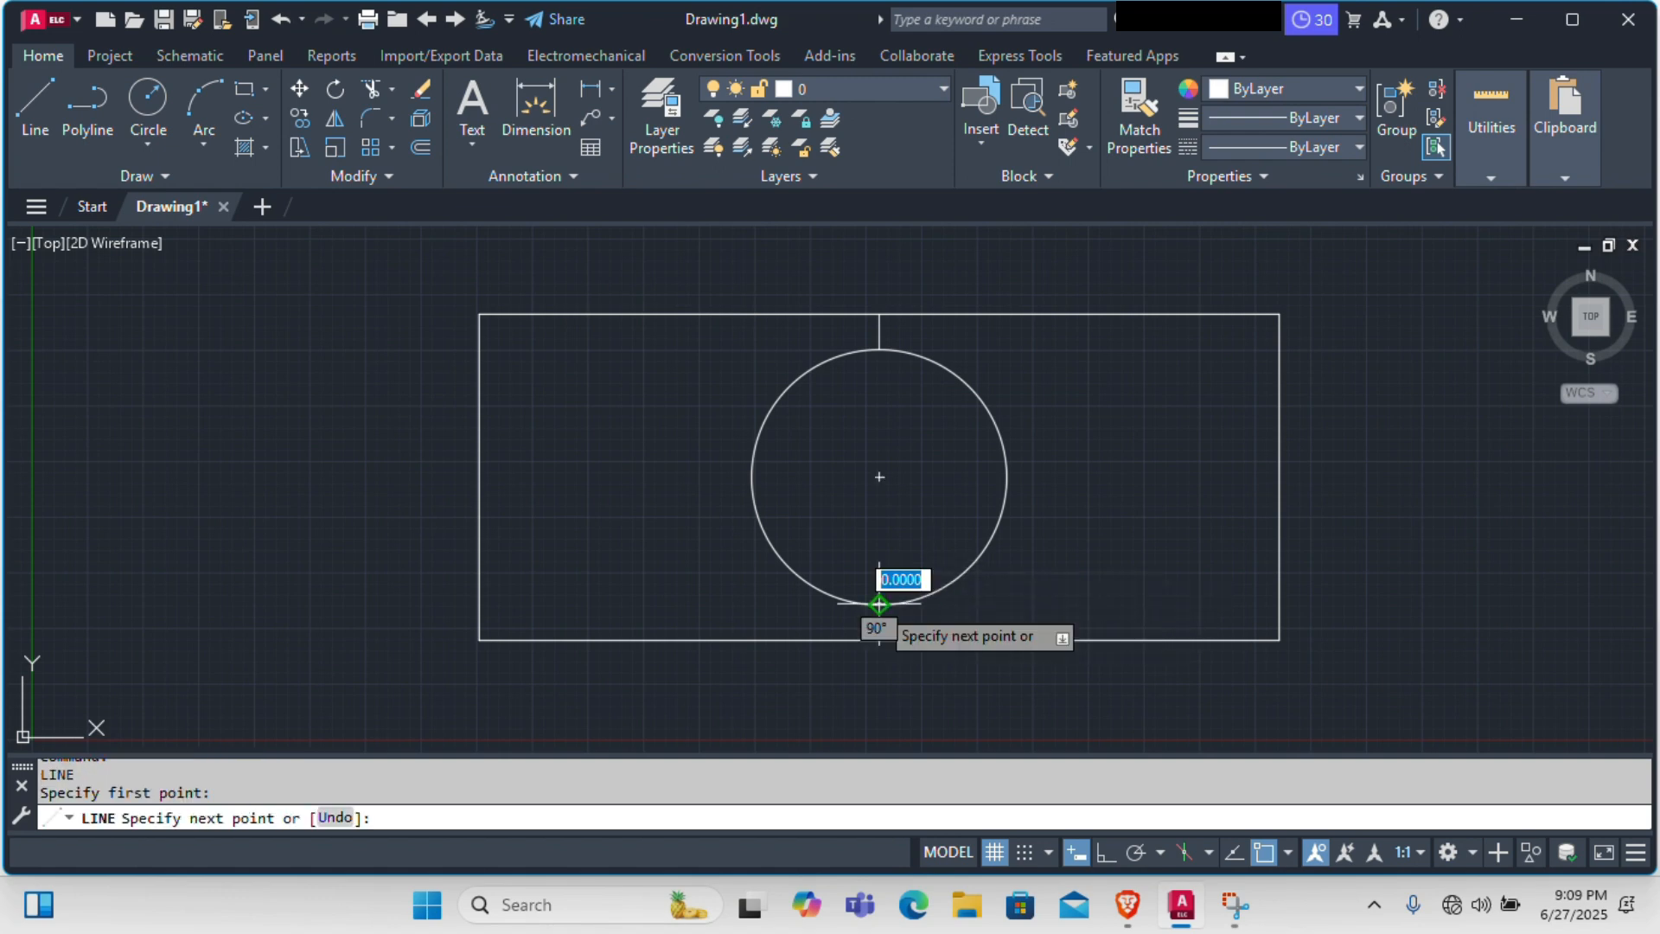
click(879, 640)
key(Escape)
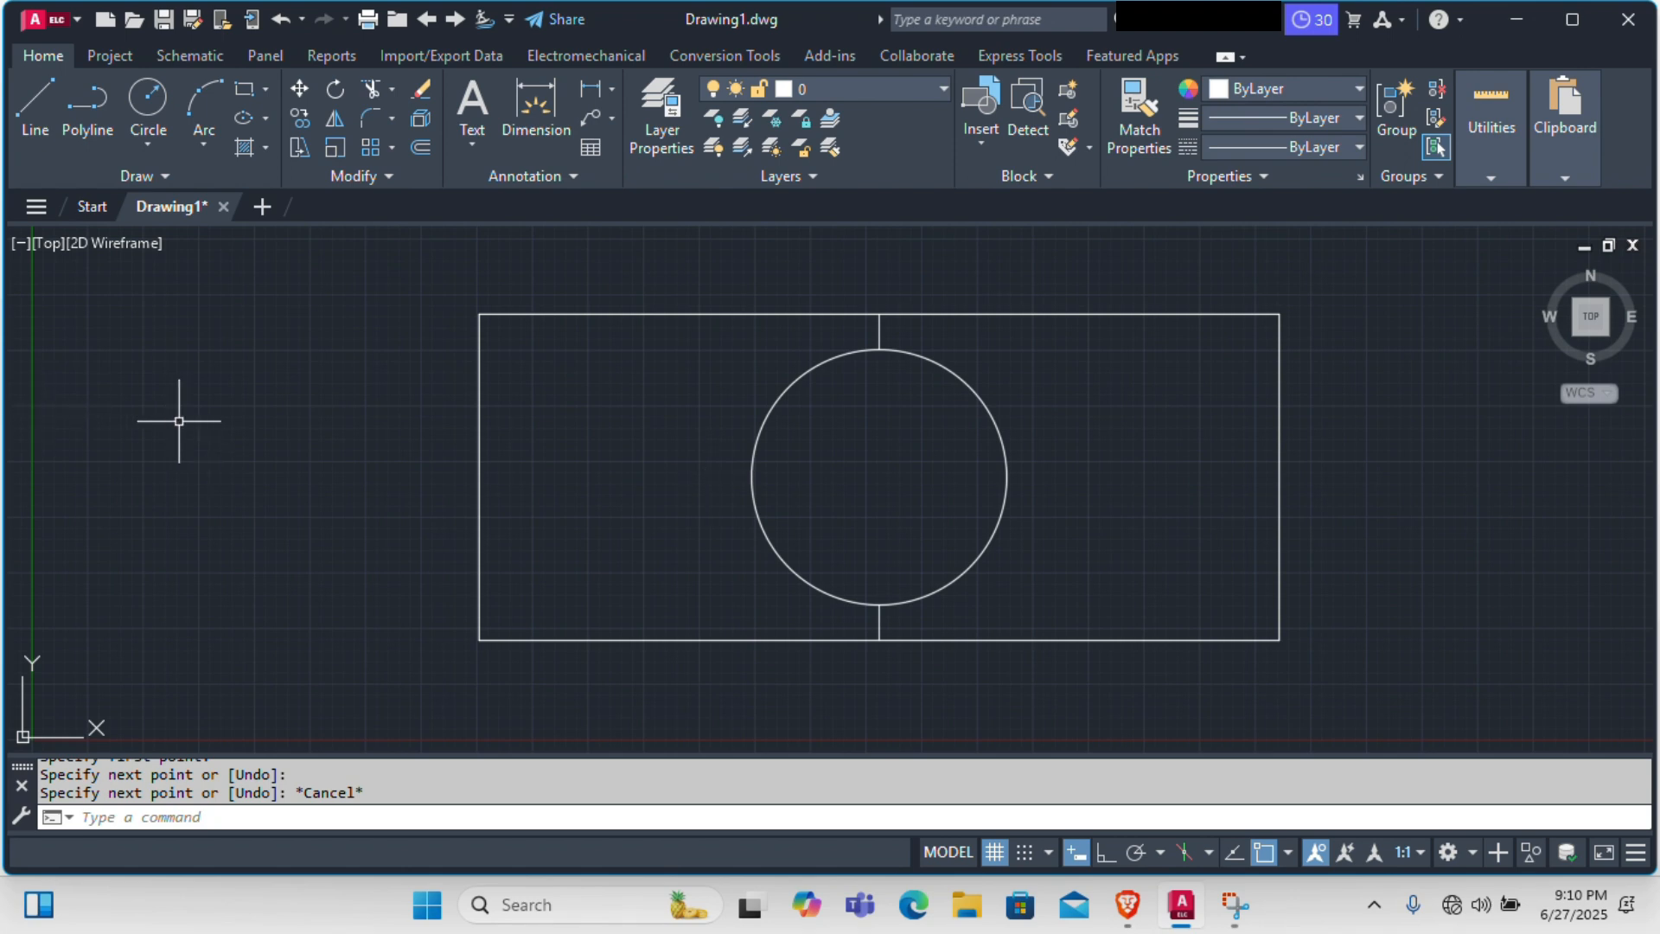
Hatch the left half of the rectangle outside the circle with the ANSI31 pattern at scale 1.
text(H)
key(Return)
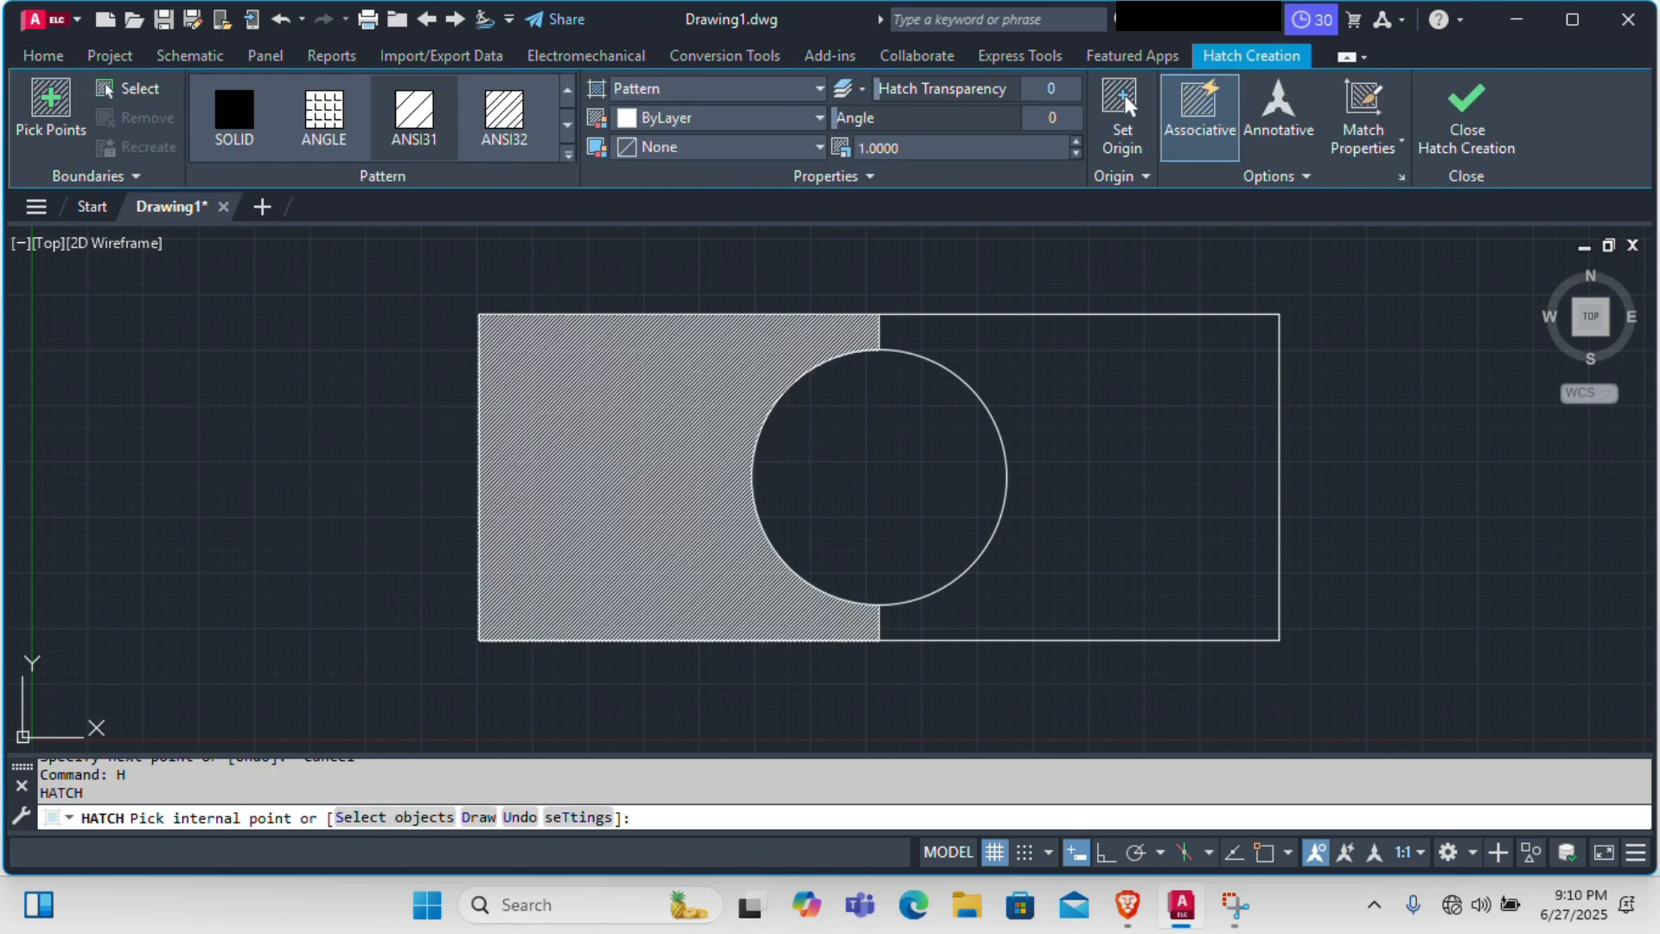
click(520, 413)
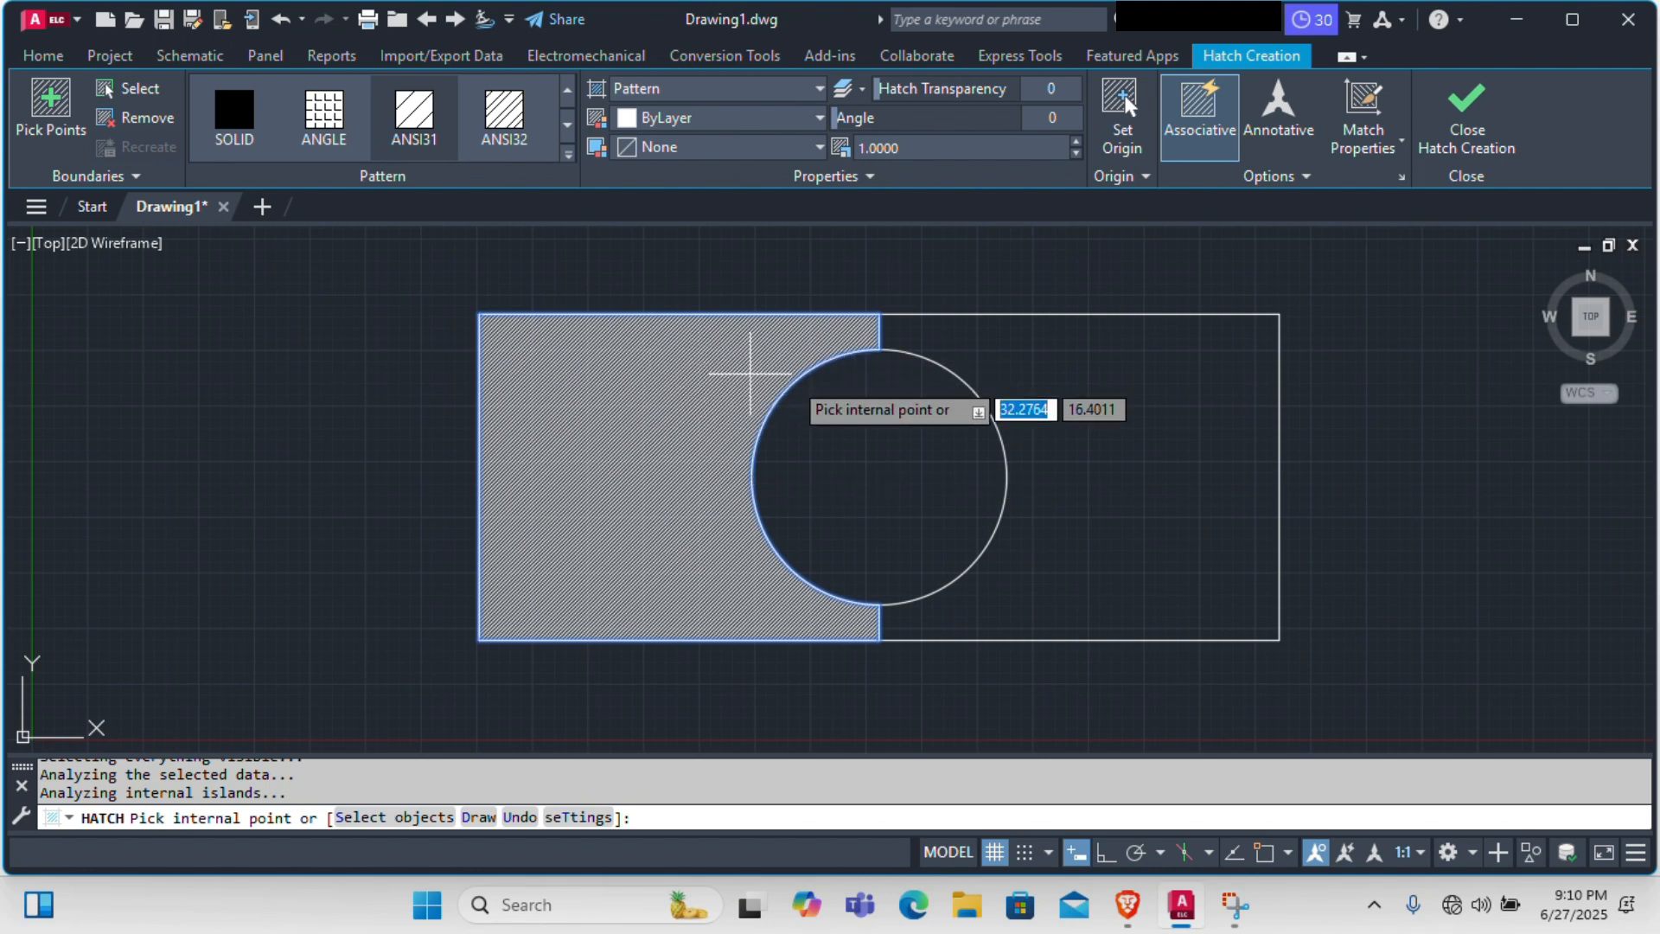
key(Escape)
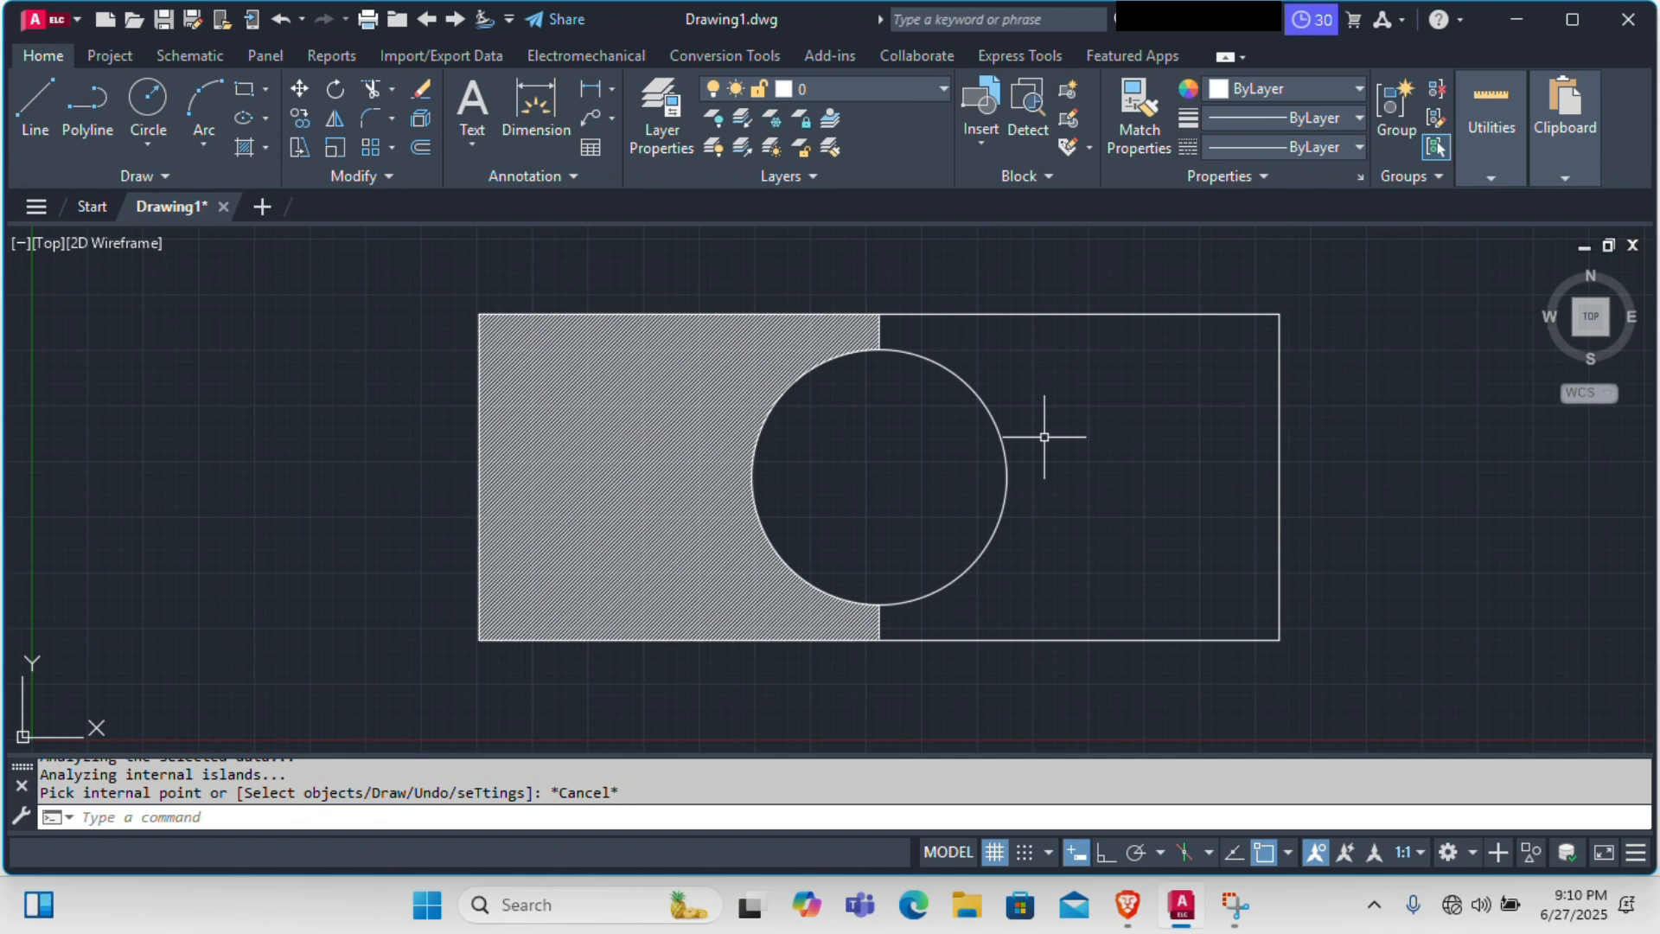
Start a hatch in the right half of the rectangle outside the circle, using the ANSI37 pattern.
text(H)
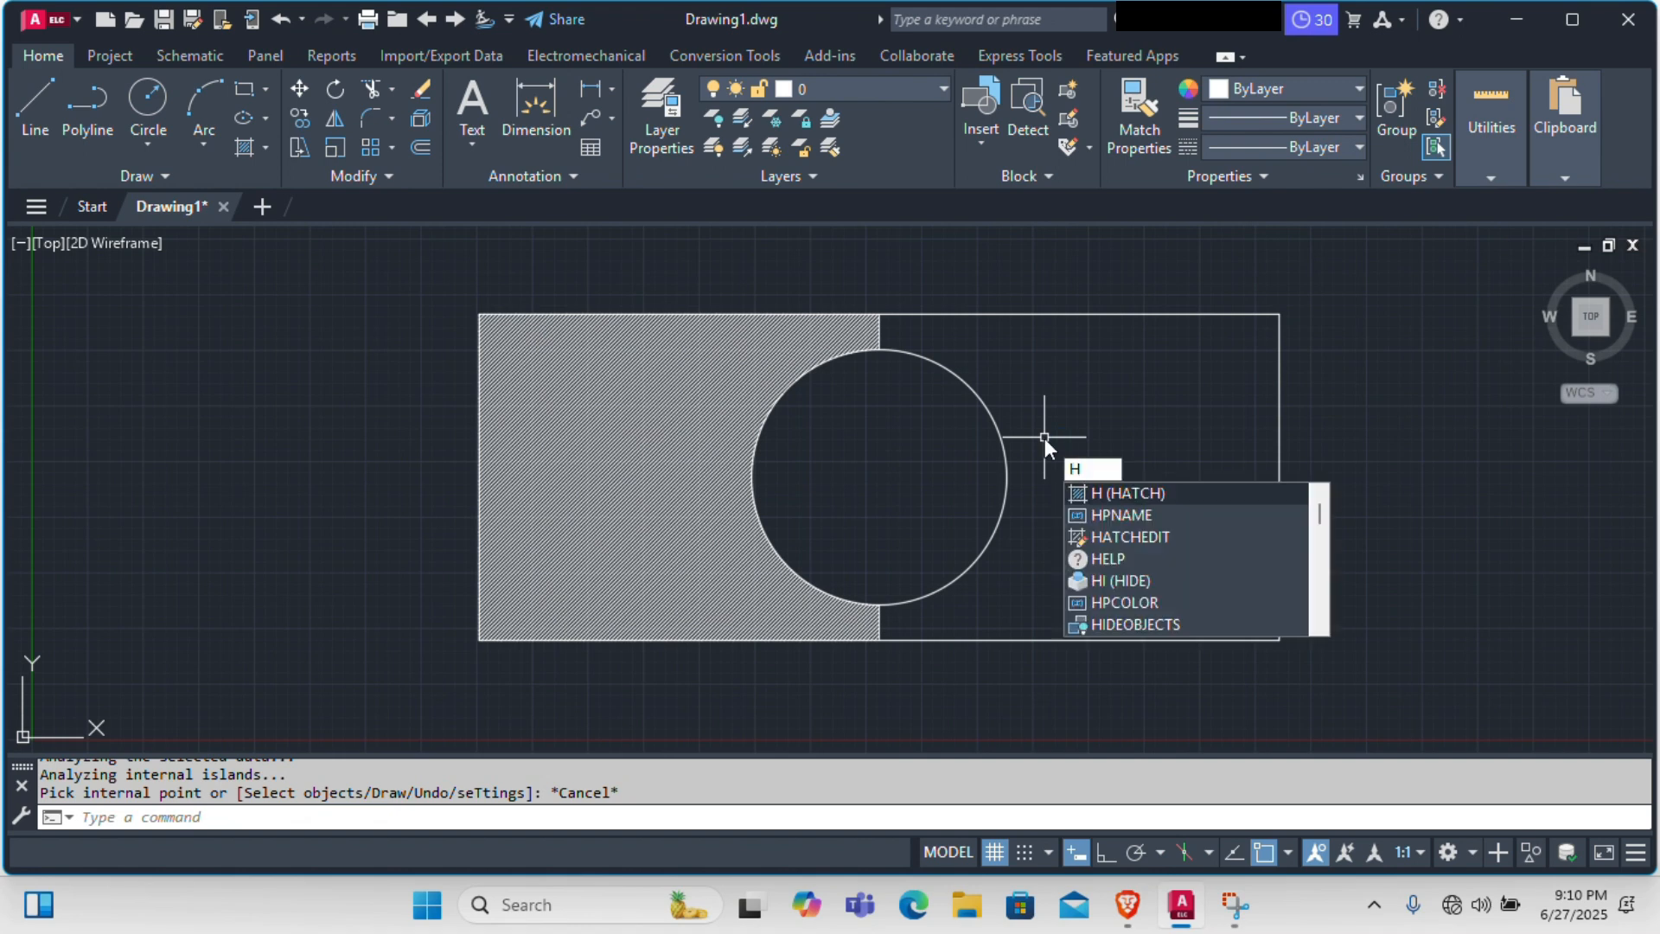
key(Return)
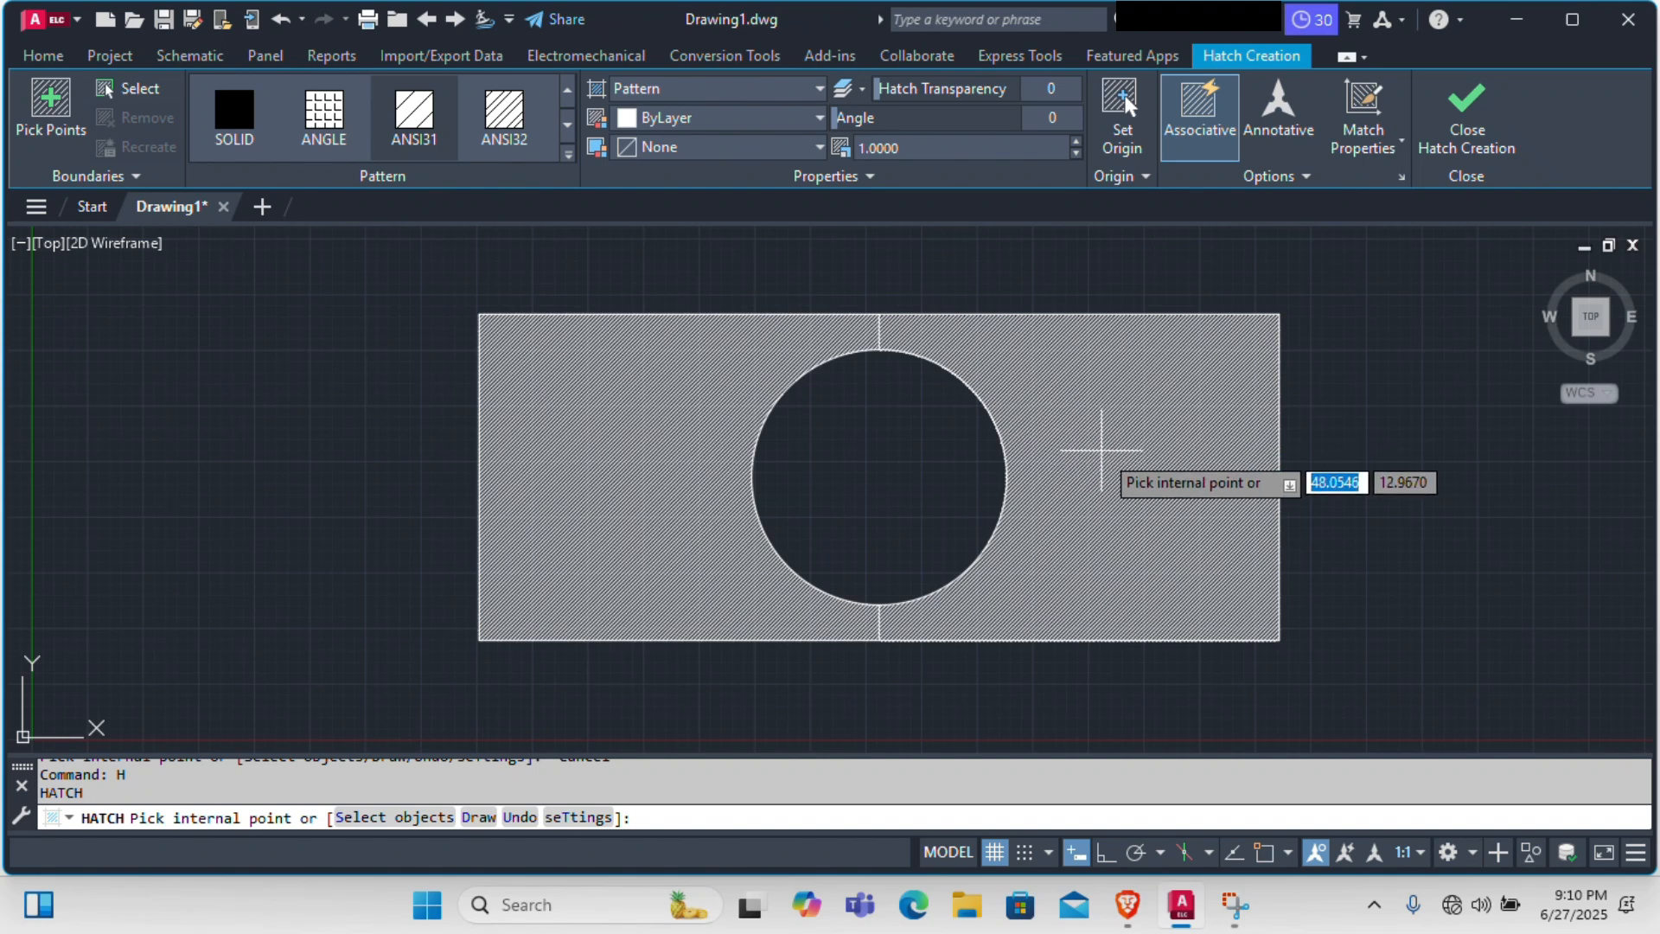
click(1102, 450)
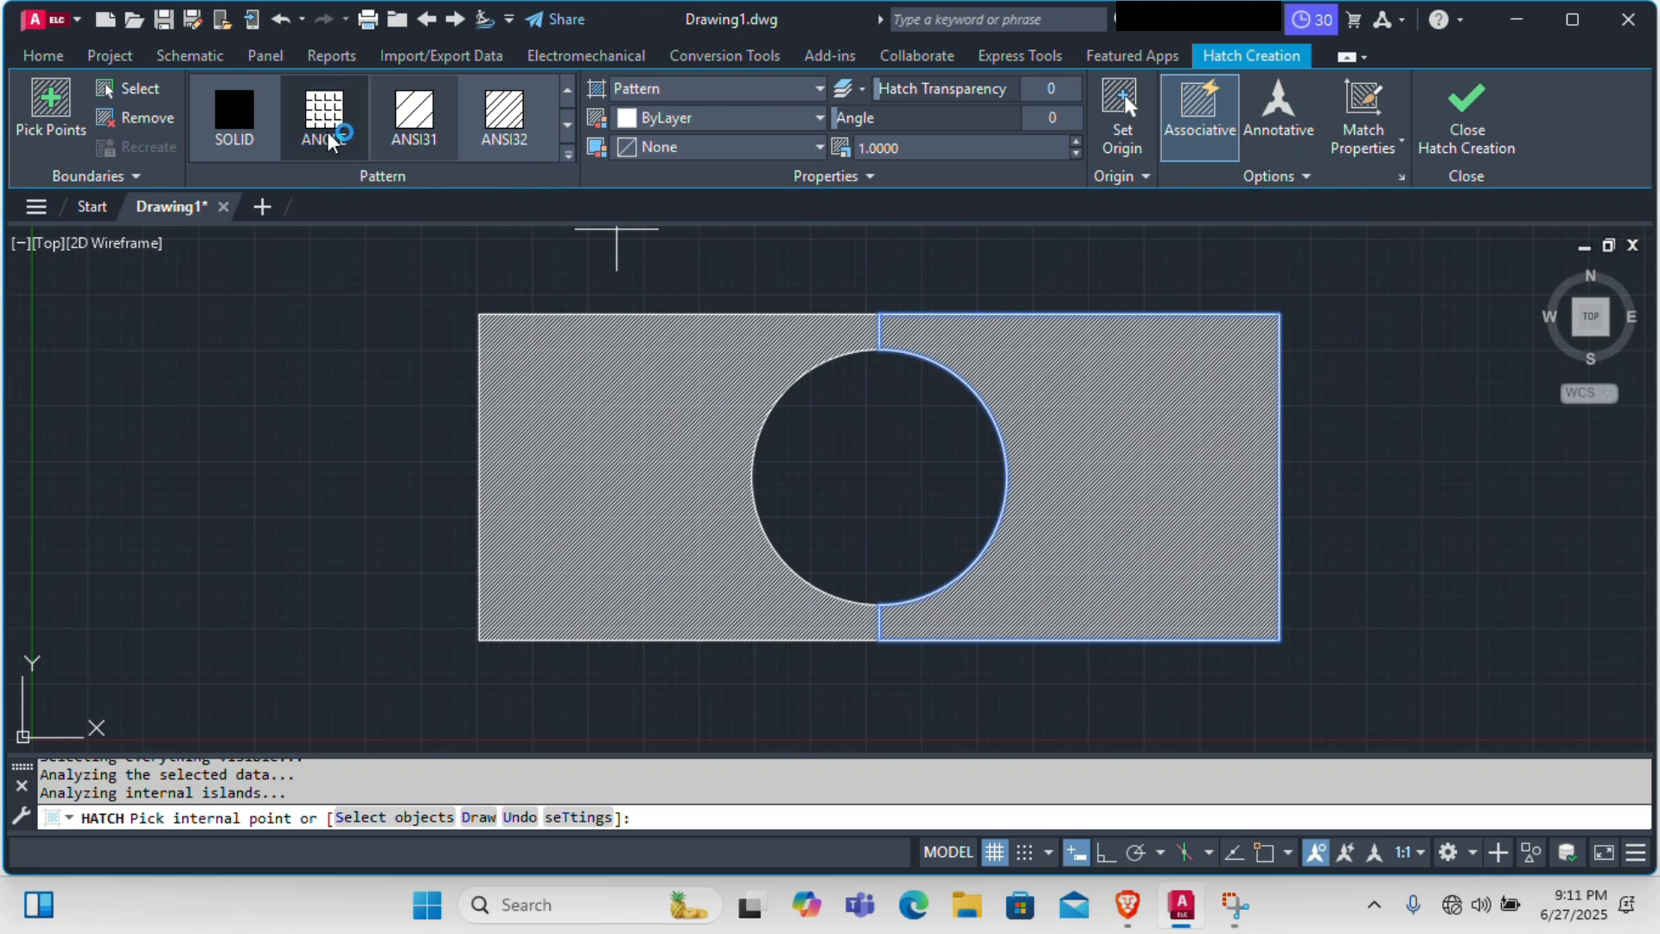
click(571, 157)
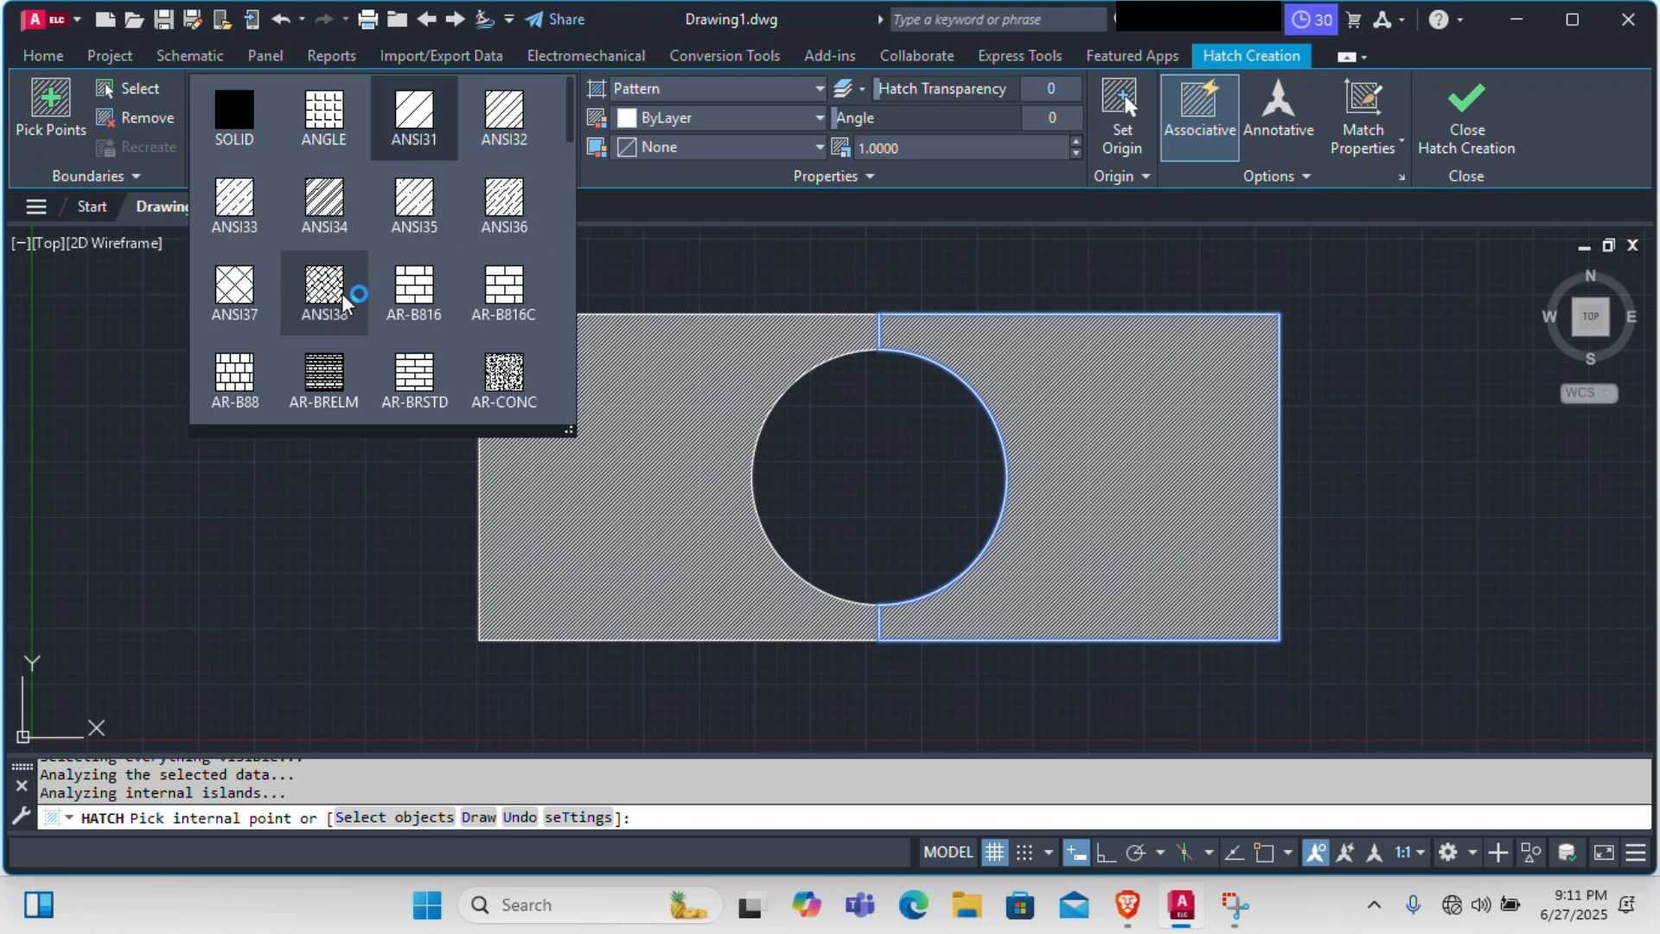
click(239, 245)
click(248, 288)
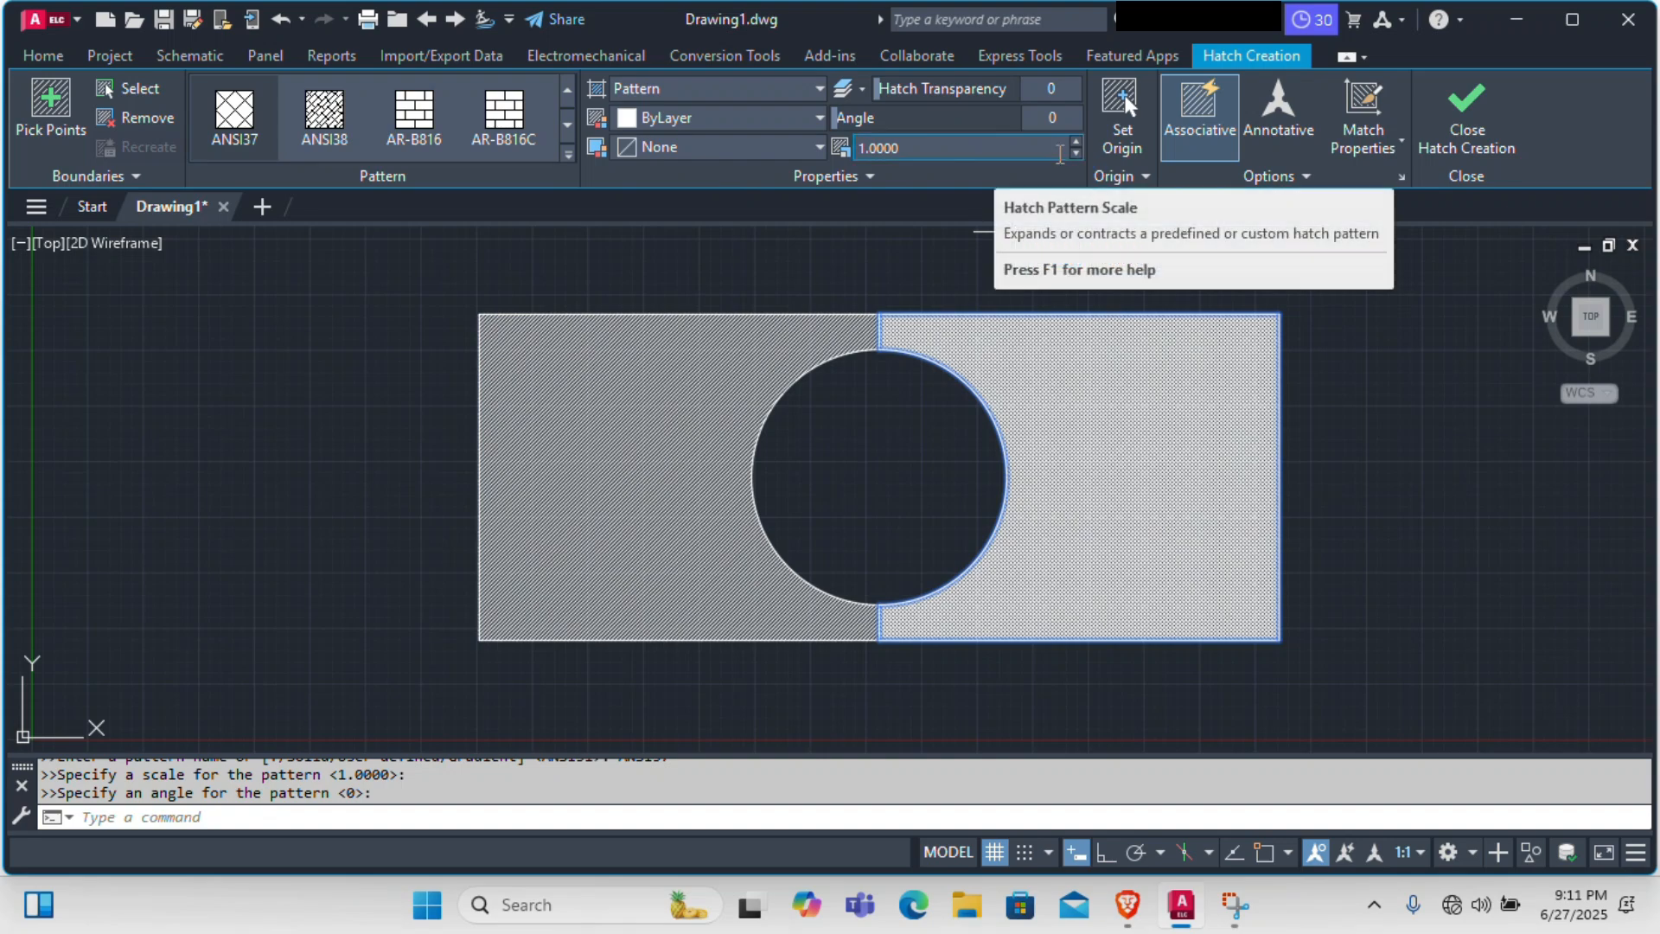
Set the pattern scale of the right half's hatch to 3.7.
click(1076, 153)
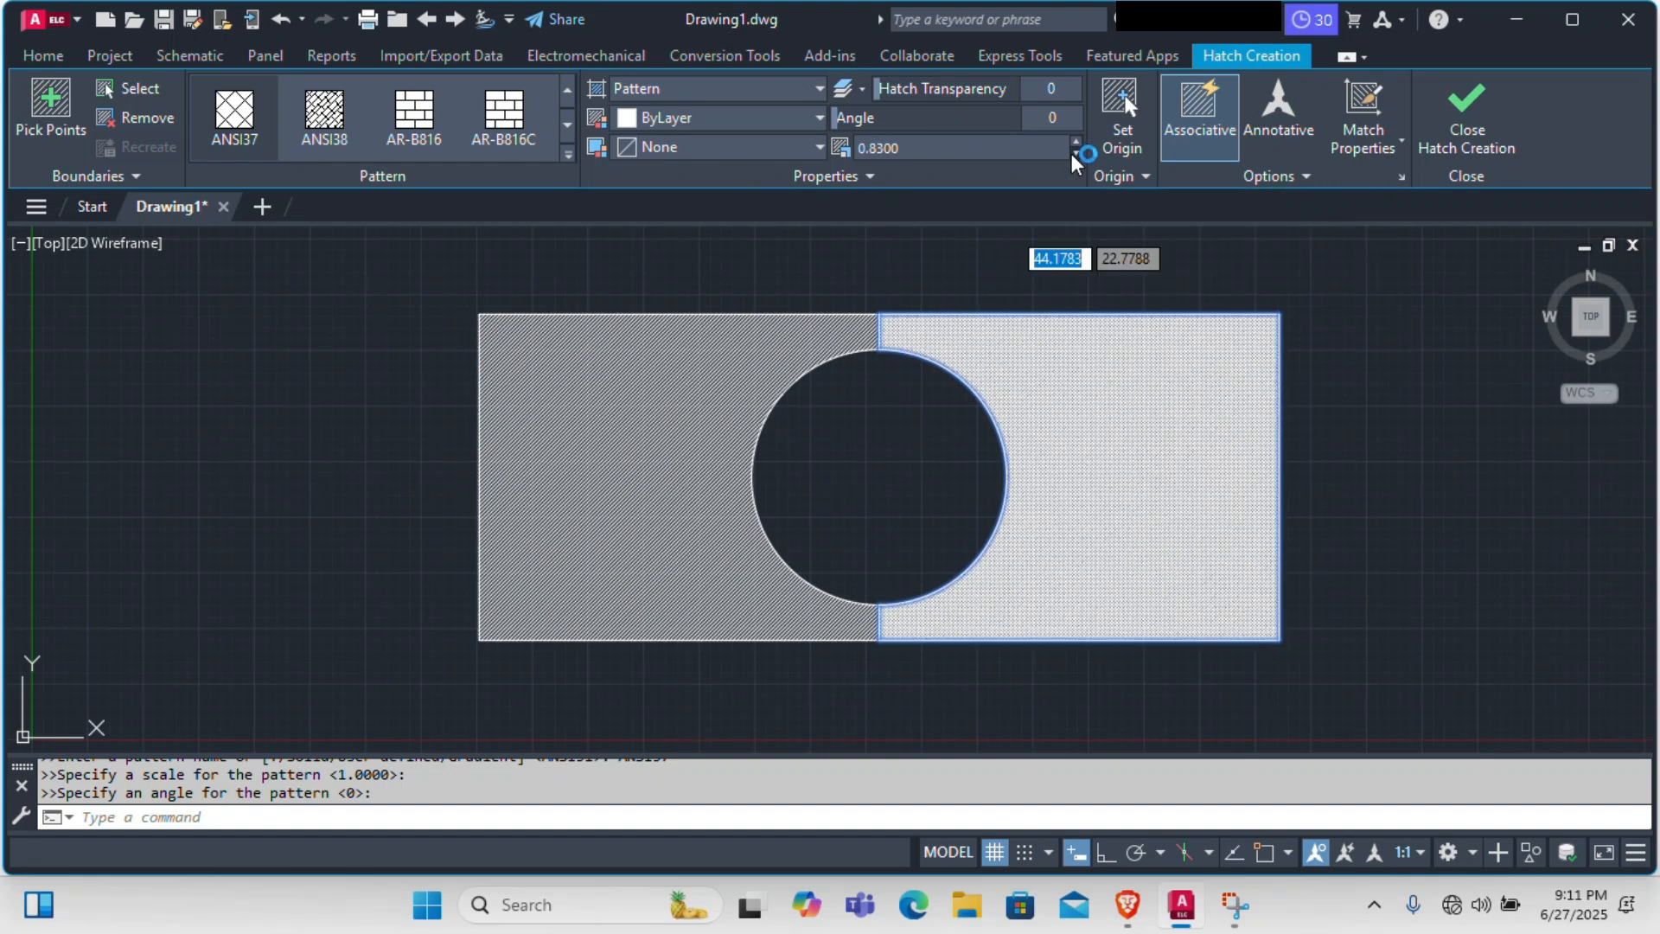
click(1076, 153)
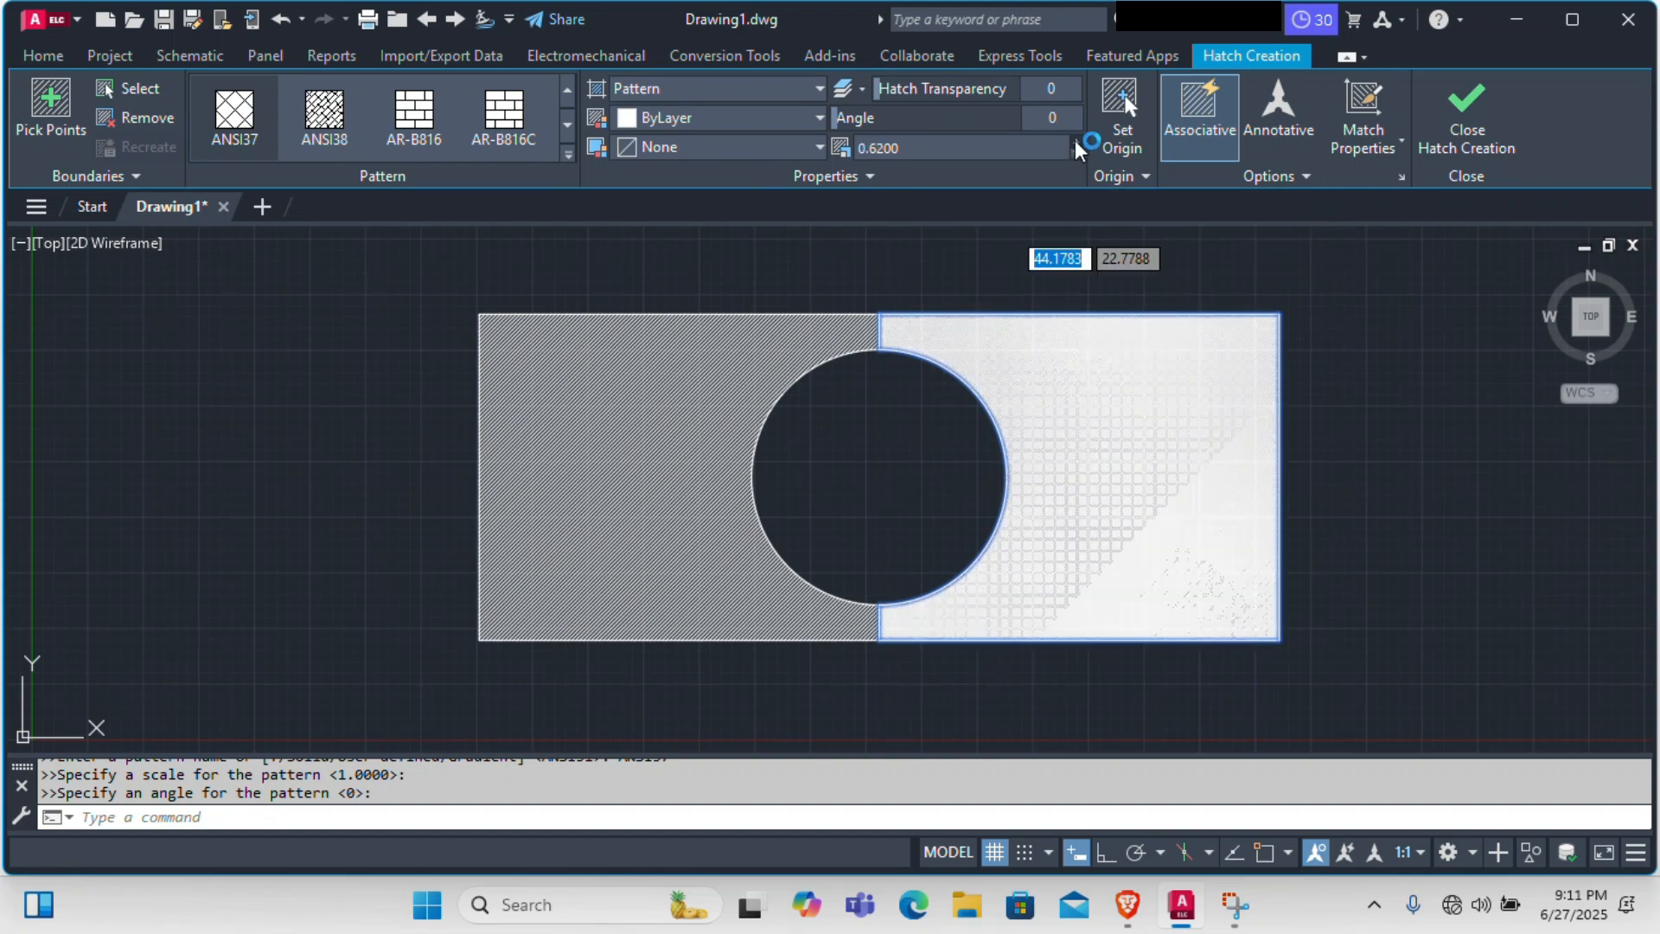
click(1077, 144)
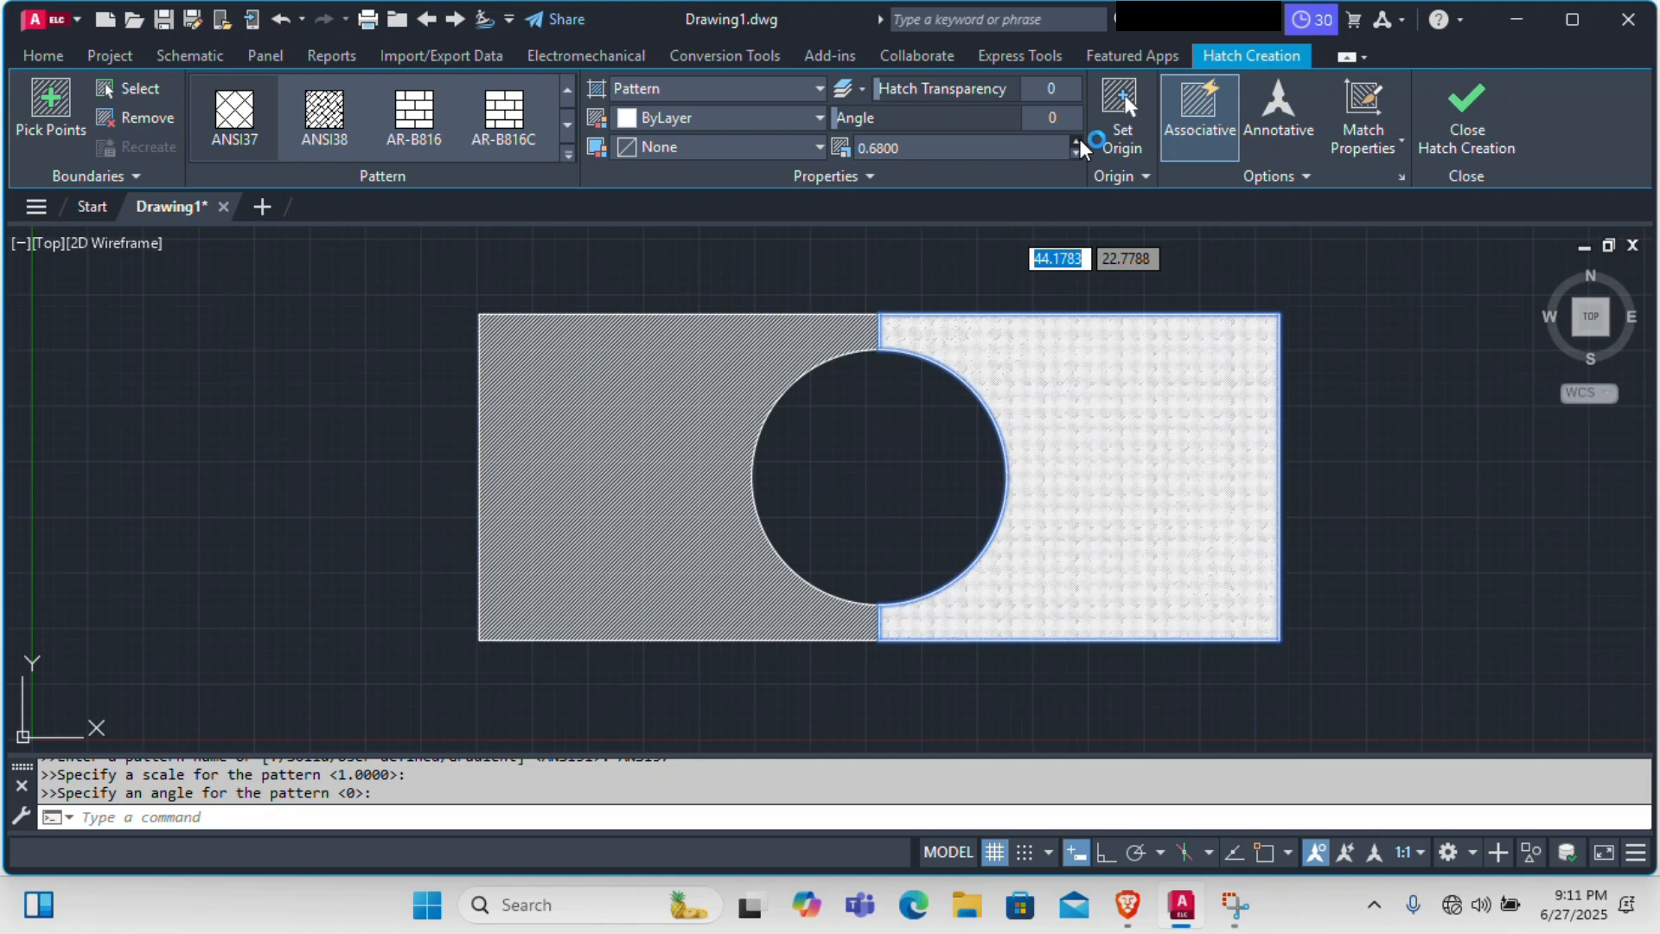
click(1079, 143)
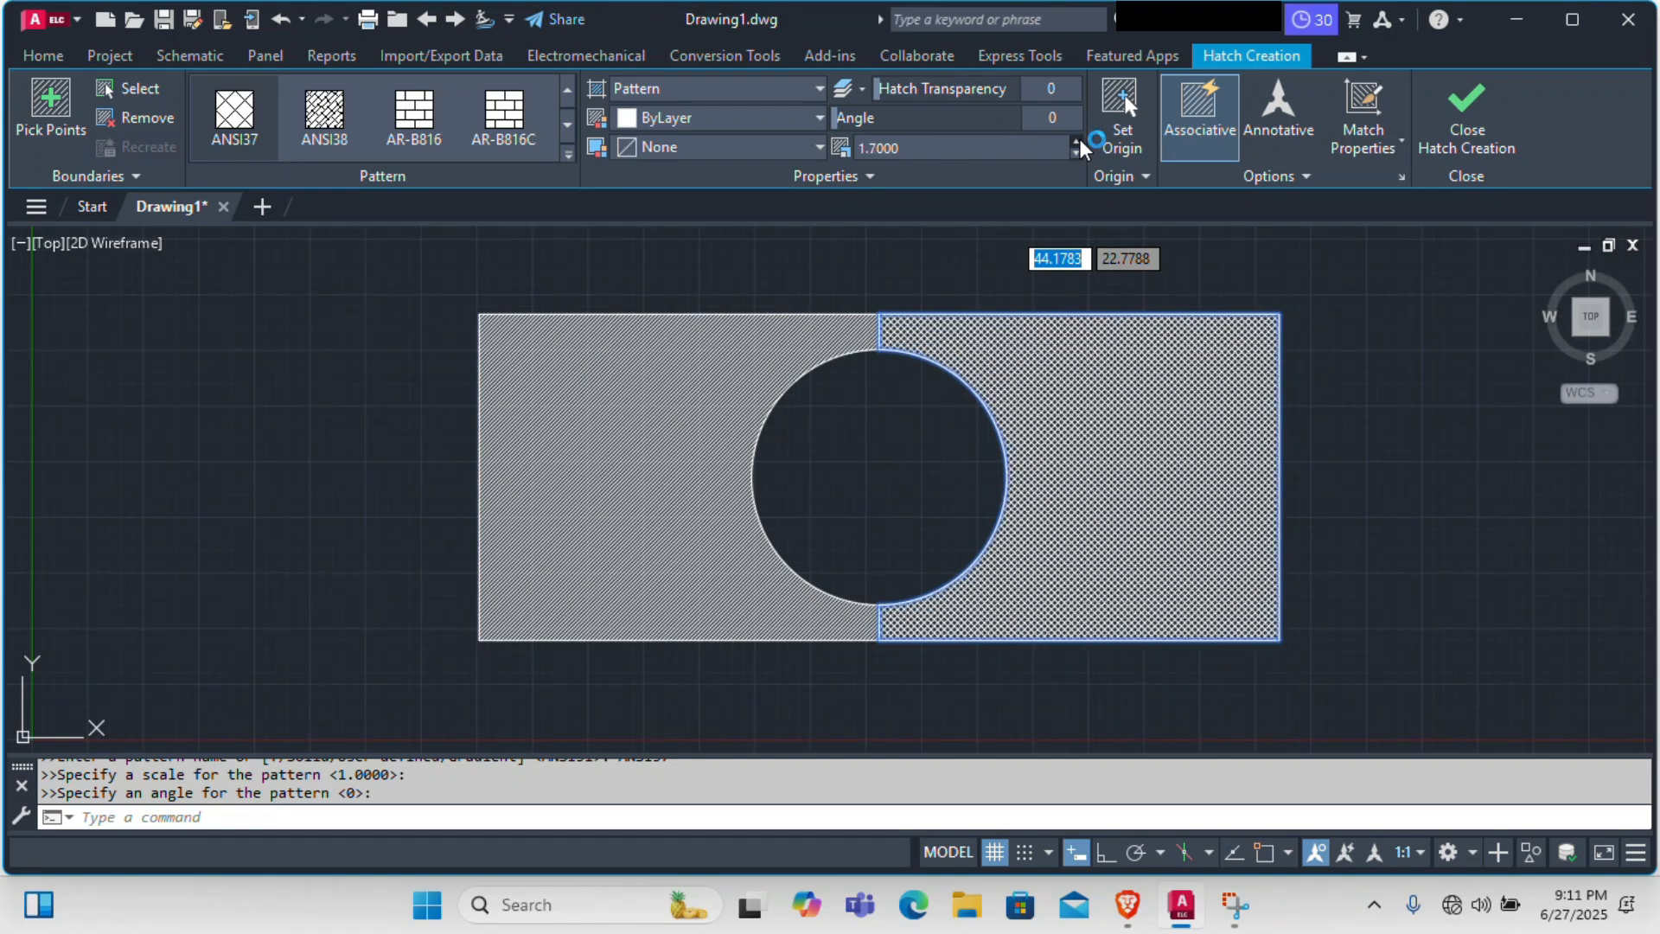
click(1079, 144)
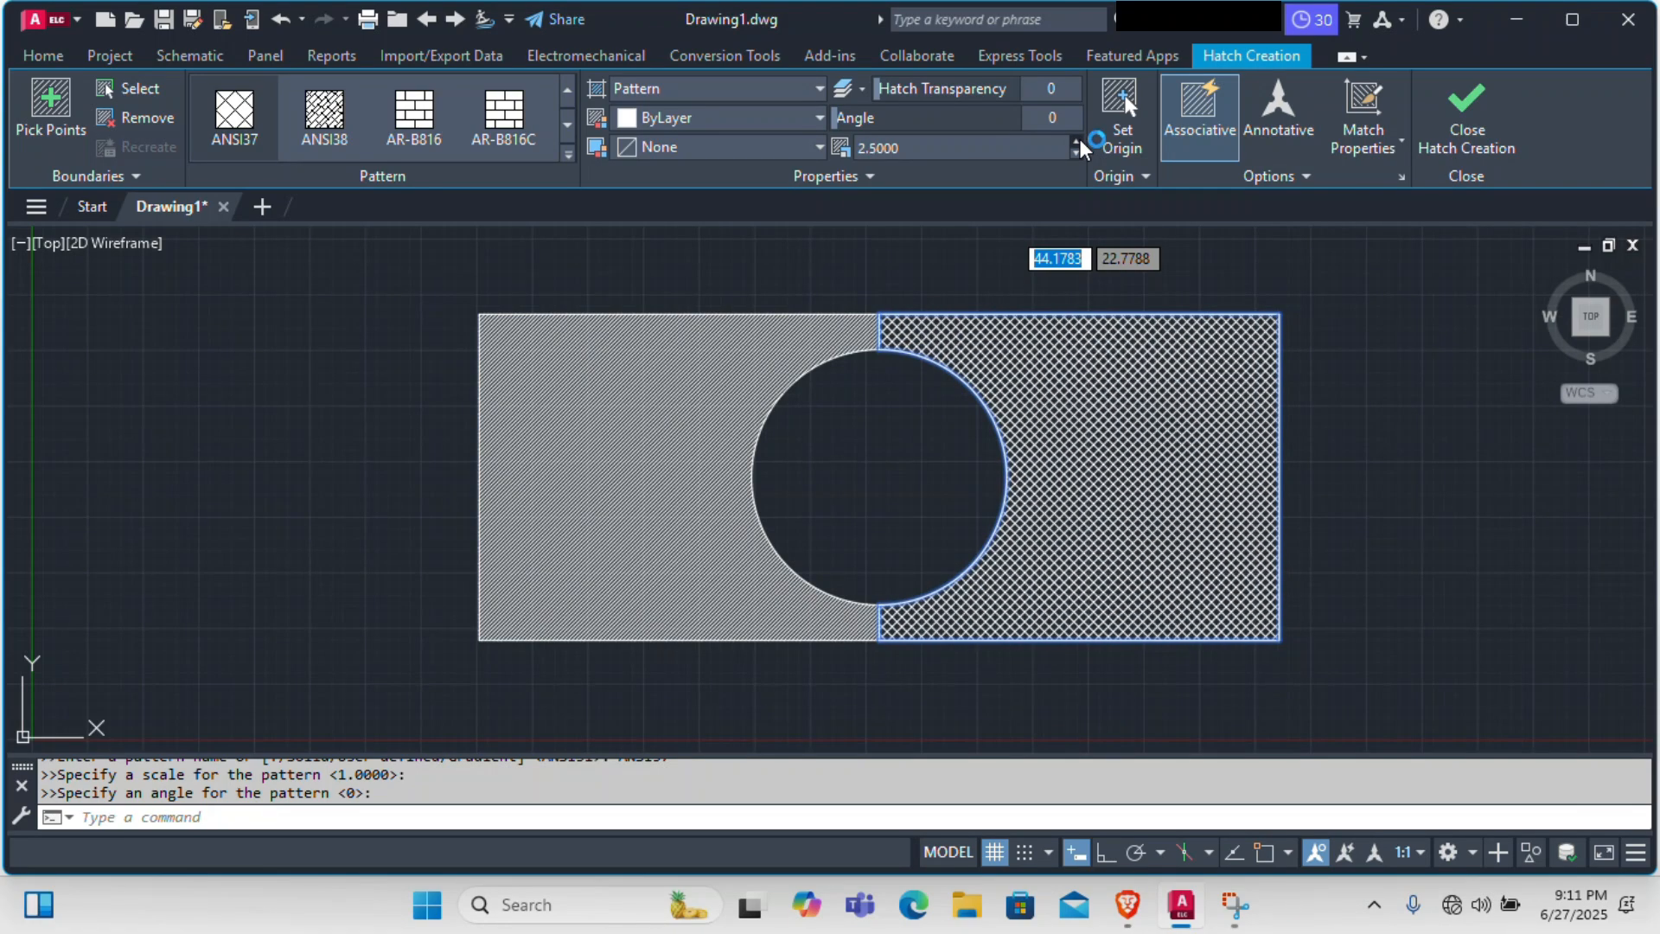
click(1079, 143)
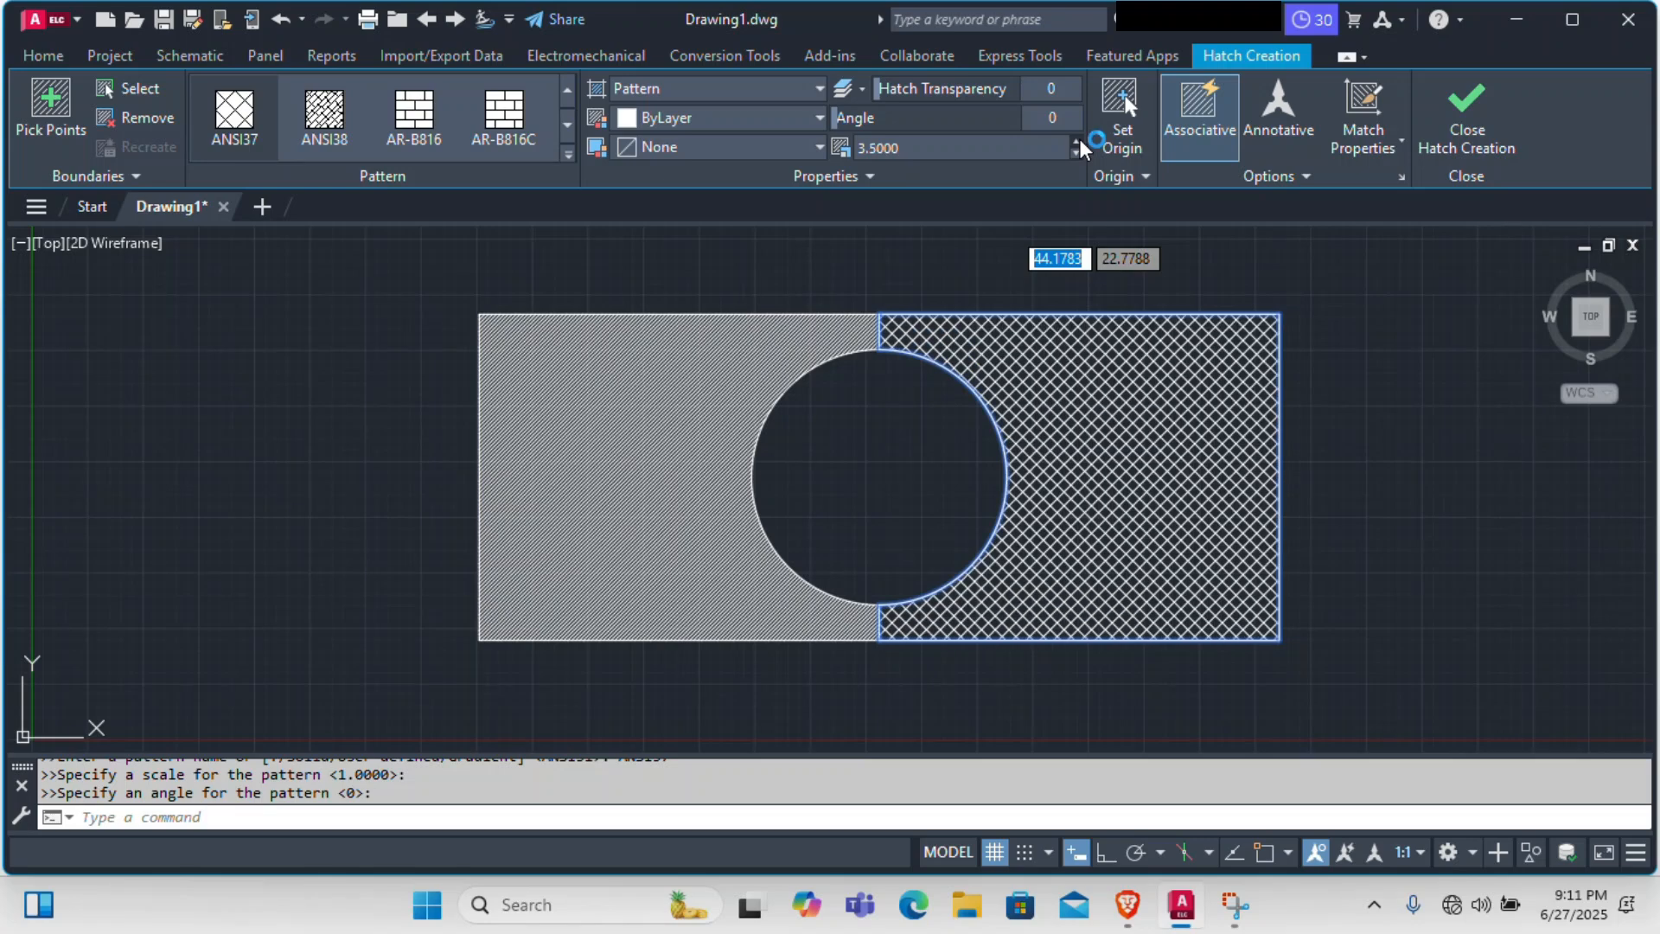
click(1079, 144)
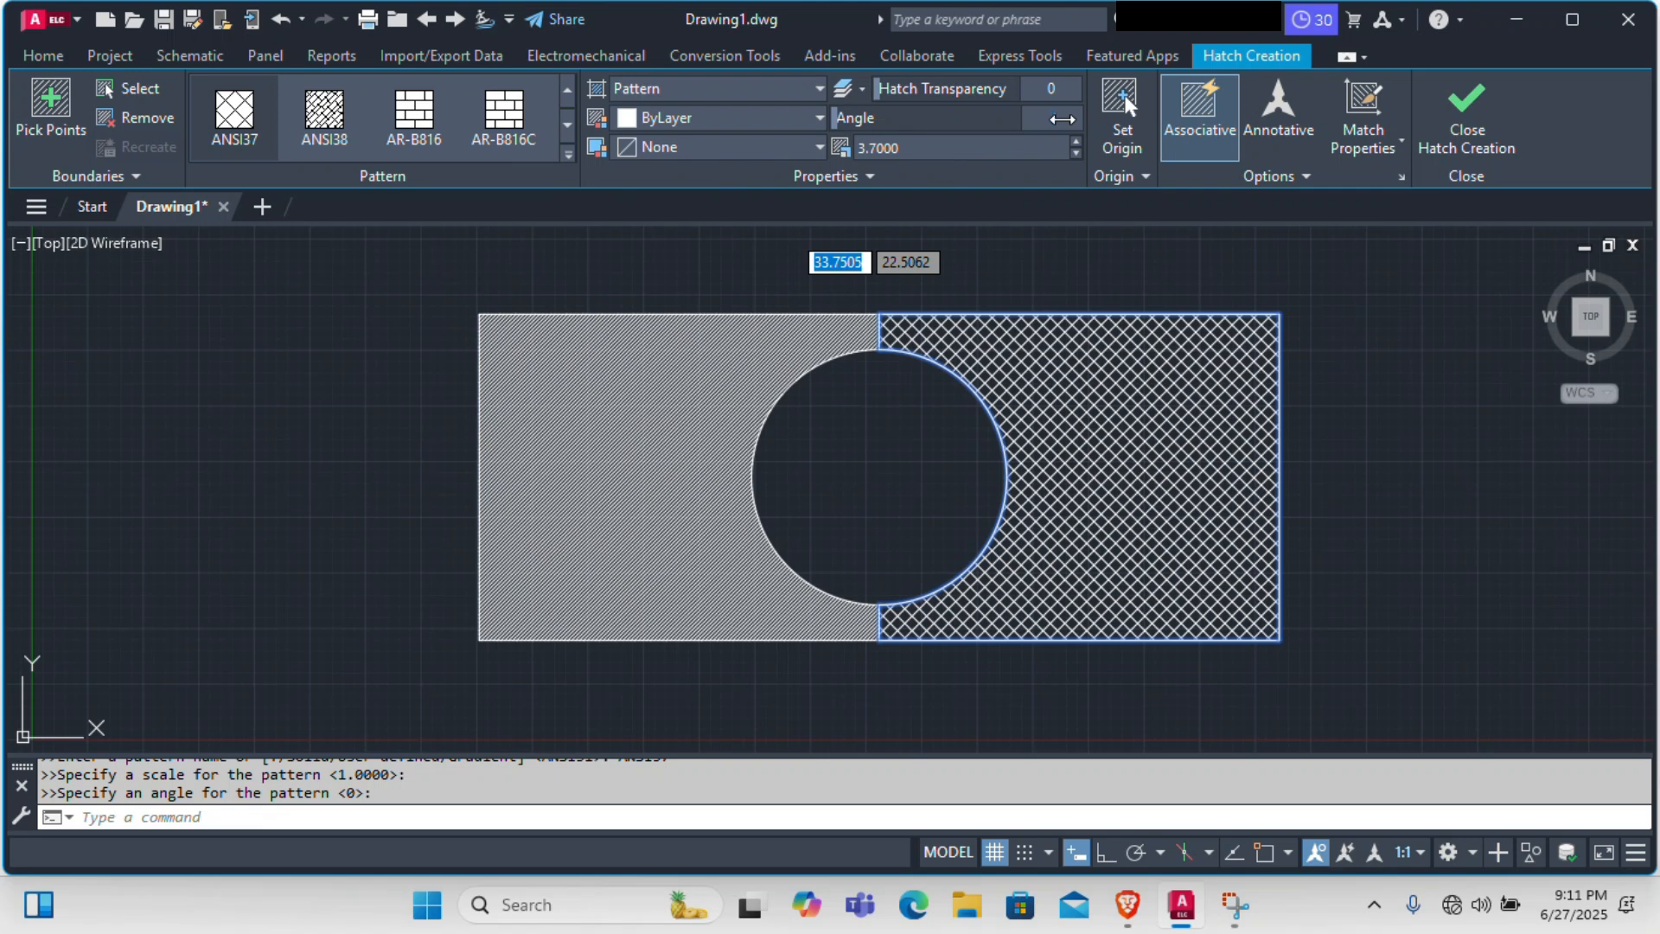
Set the right half's hatch angle to 75 and its transparency to 20.
click(1062, 118)
text(75)
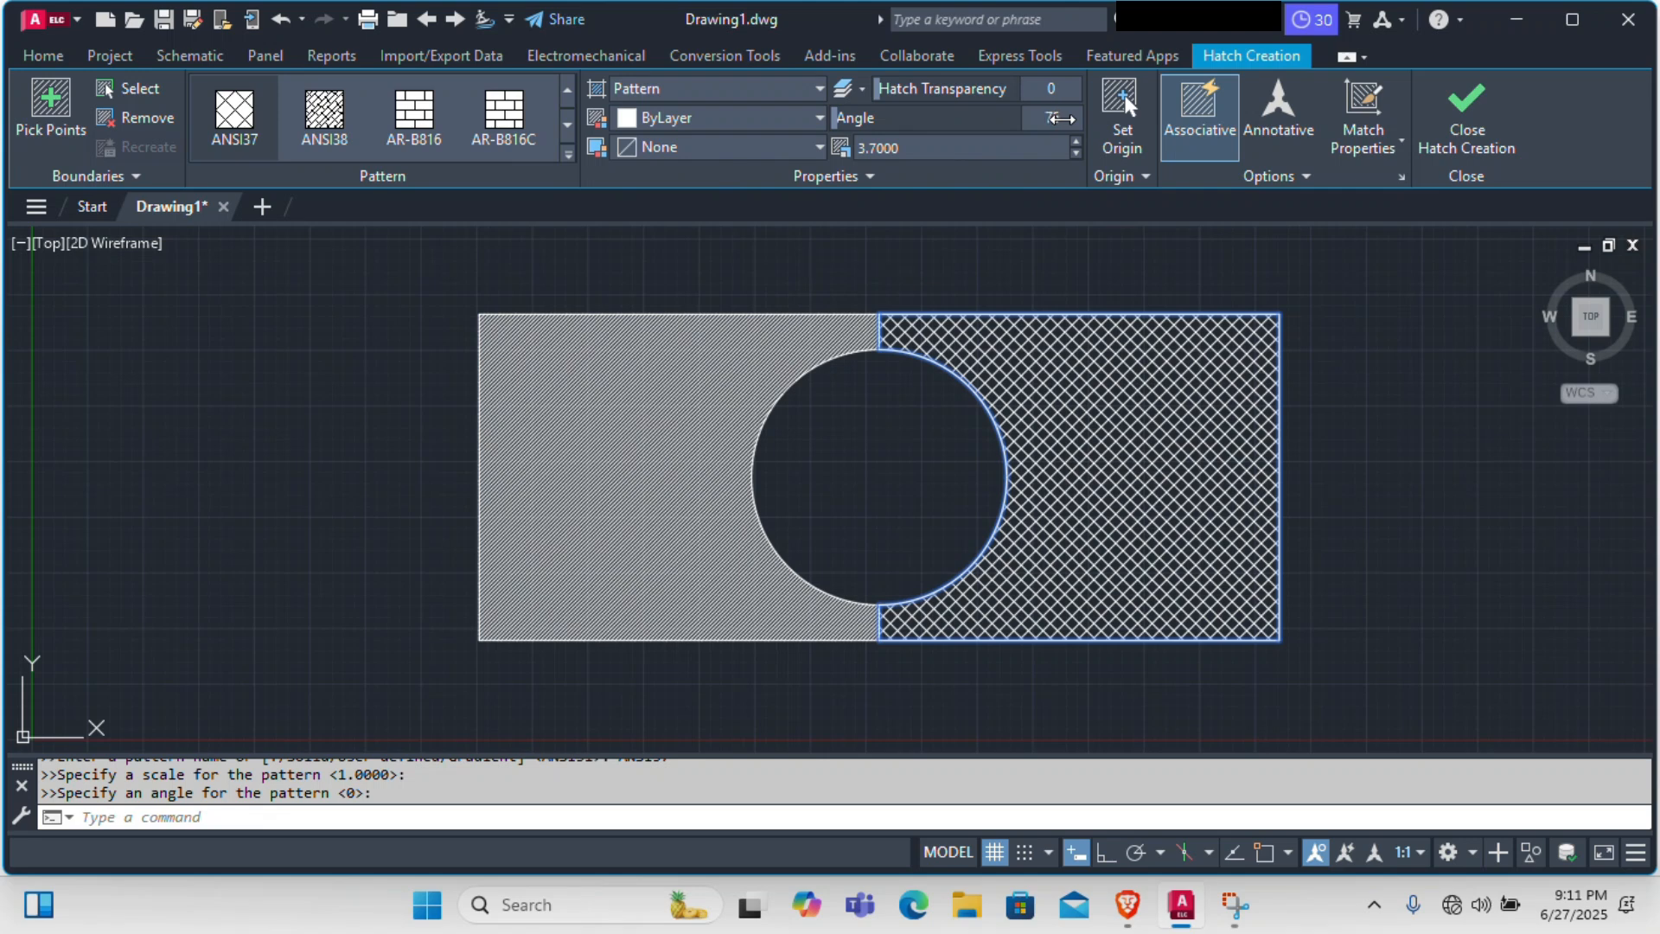
key(Return)
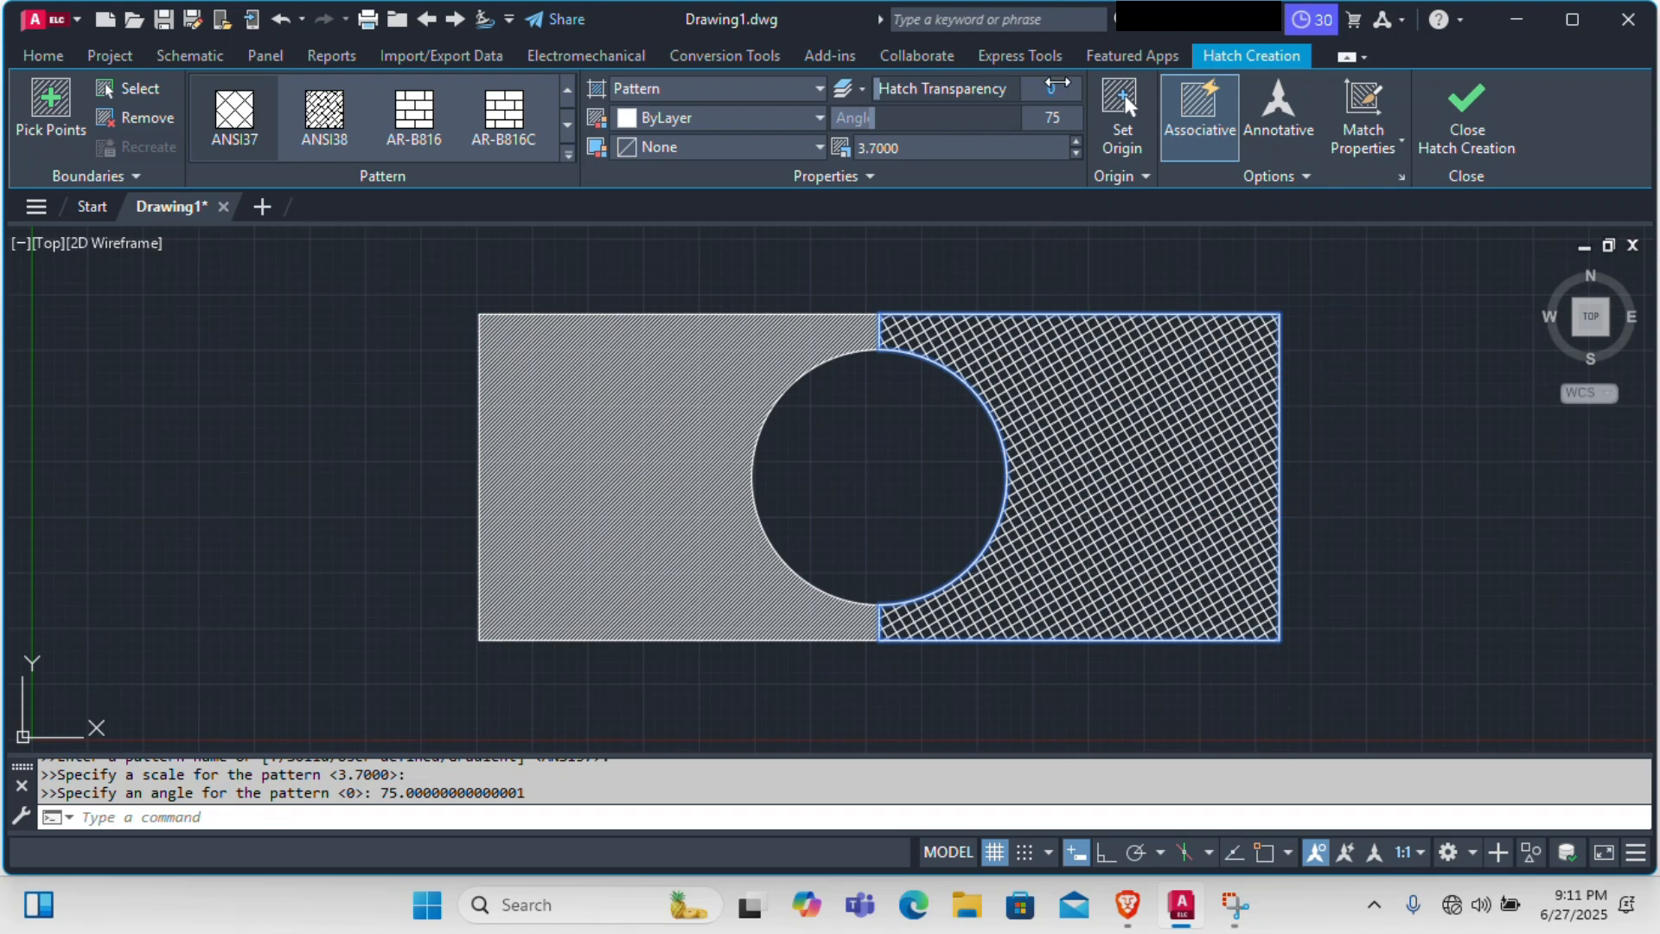
drag(1057, 84, 1063, 84)
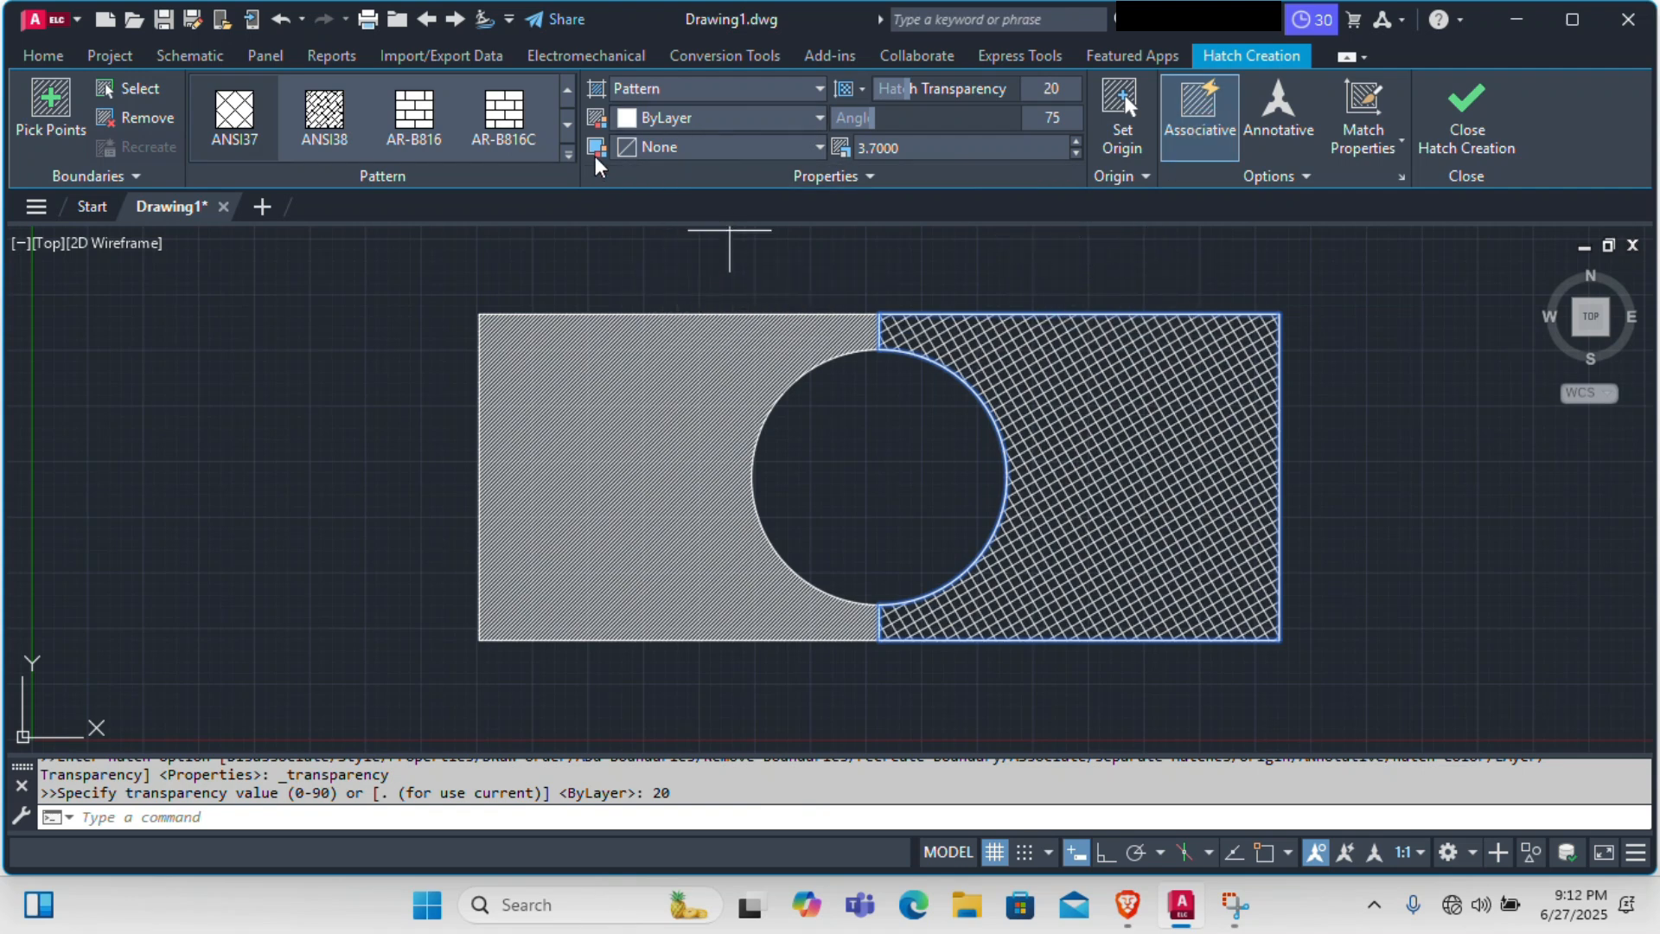
Give the right half's hatch the purple background colour 147,39,143 and finish the hatch.
click(717, 154)
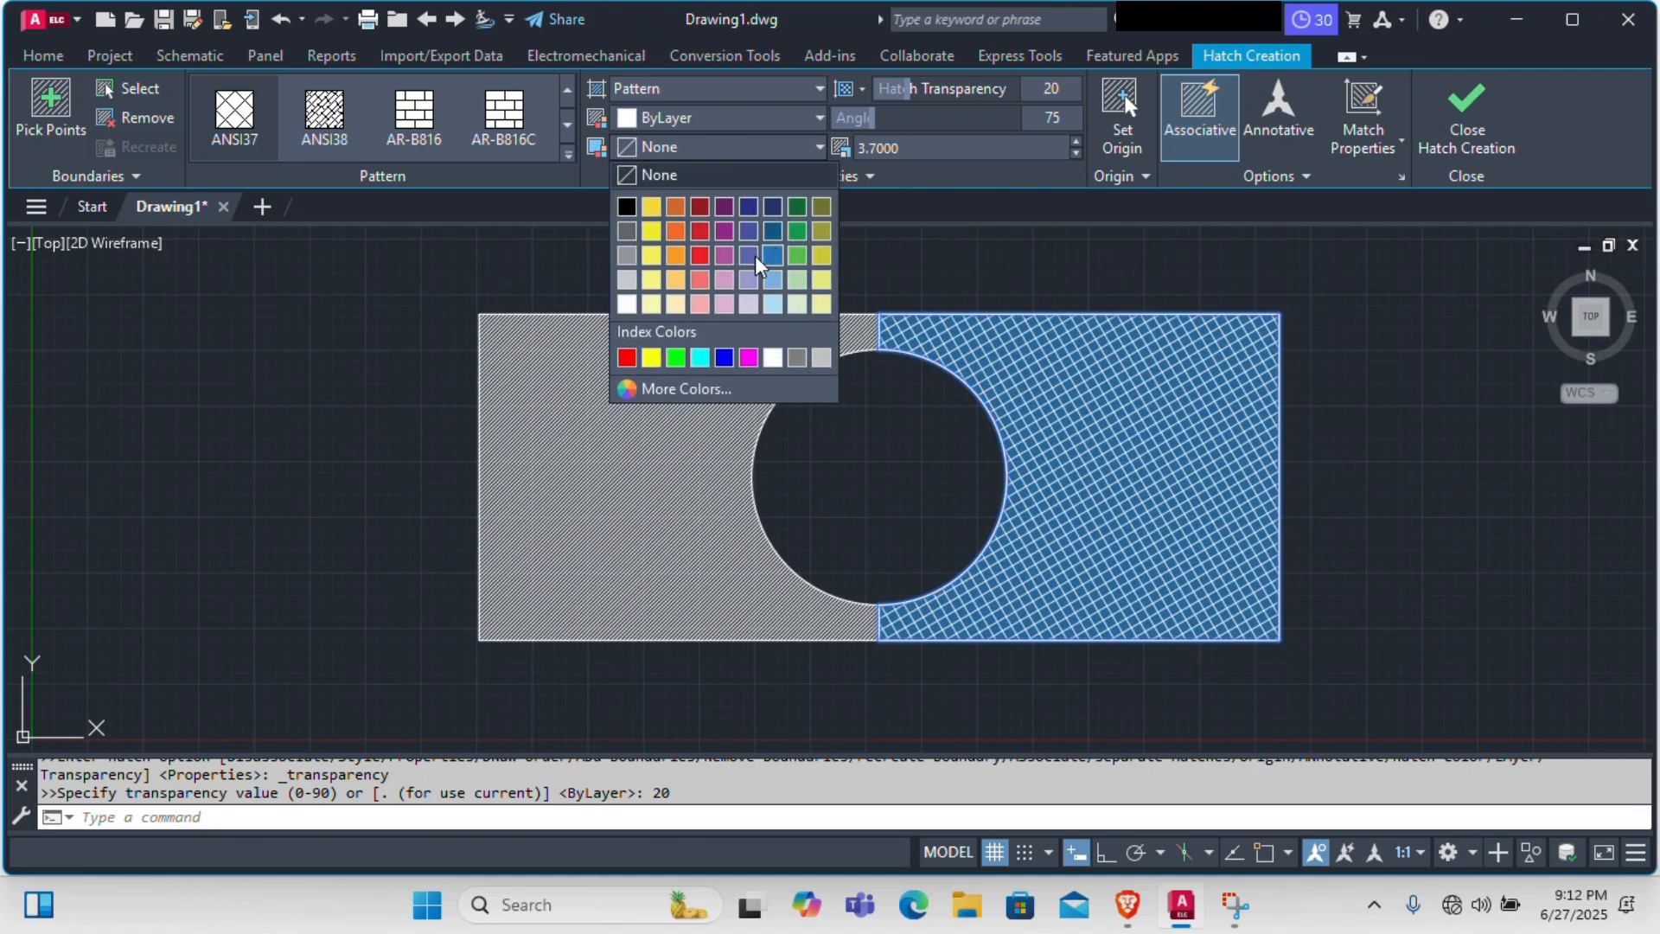
click(724, 231)
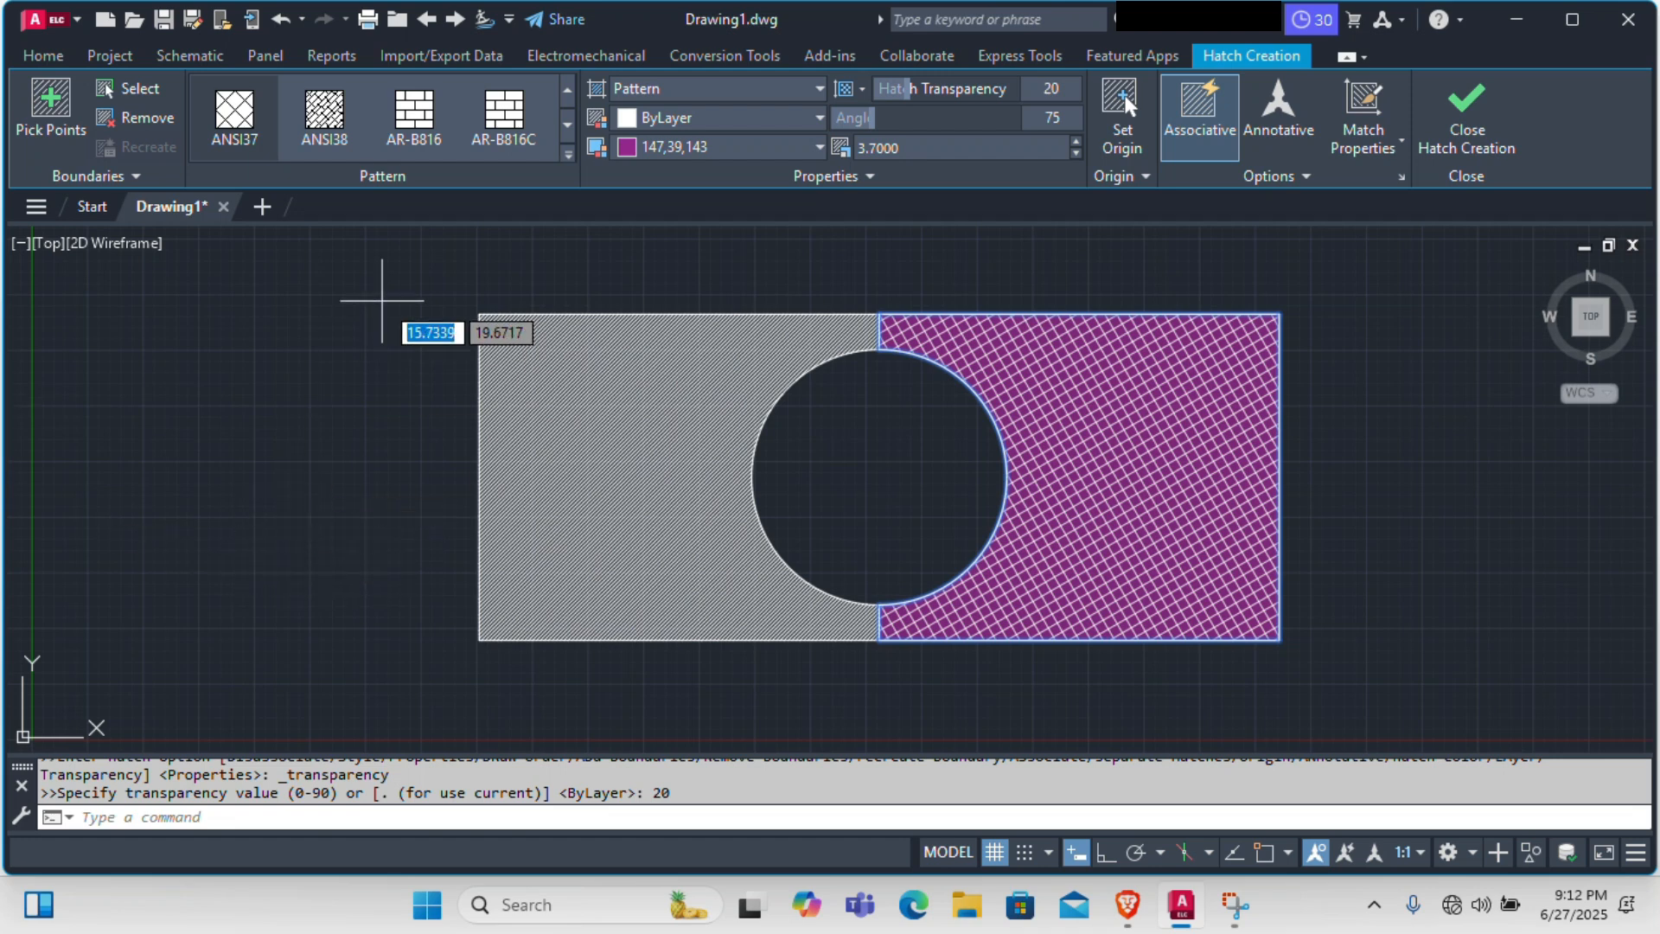
key(Escape)
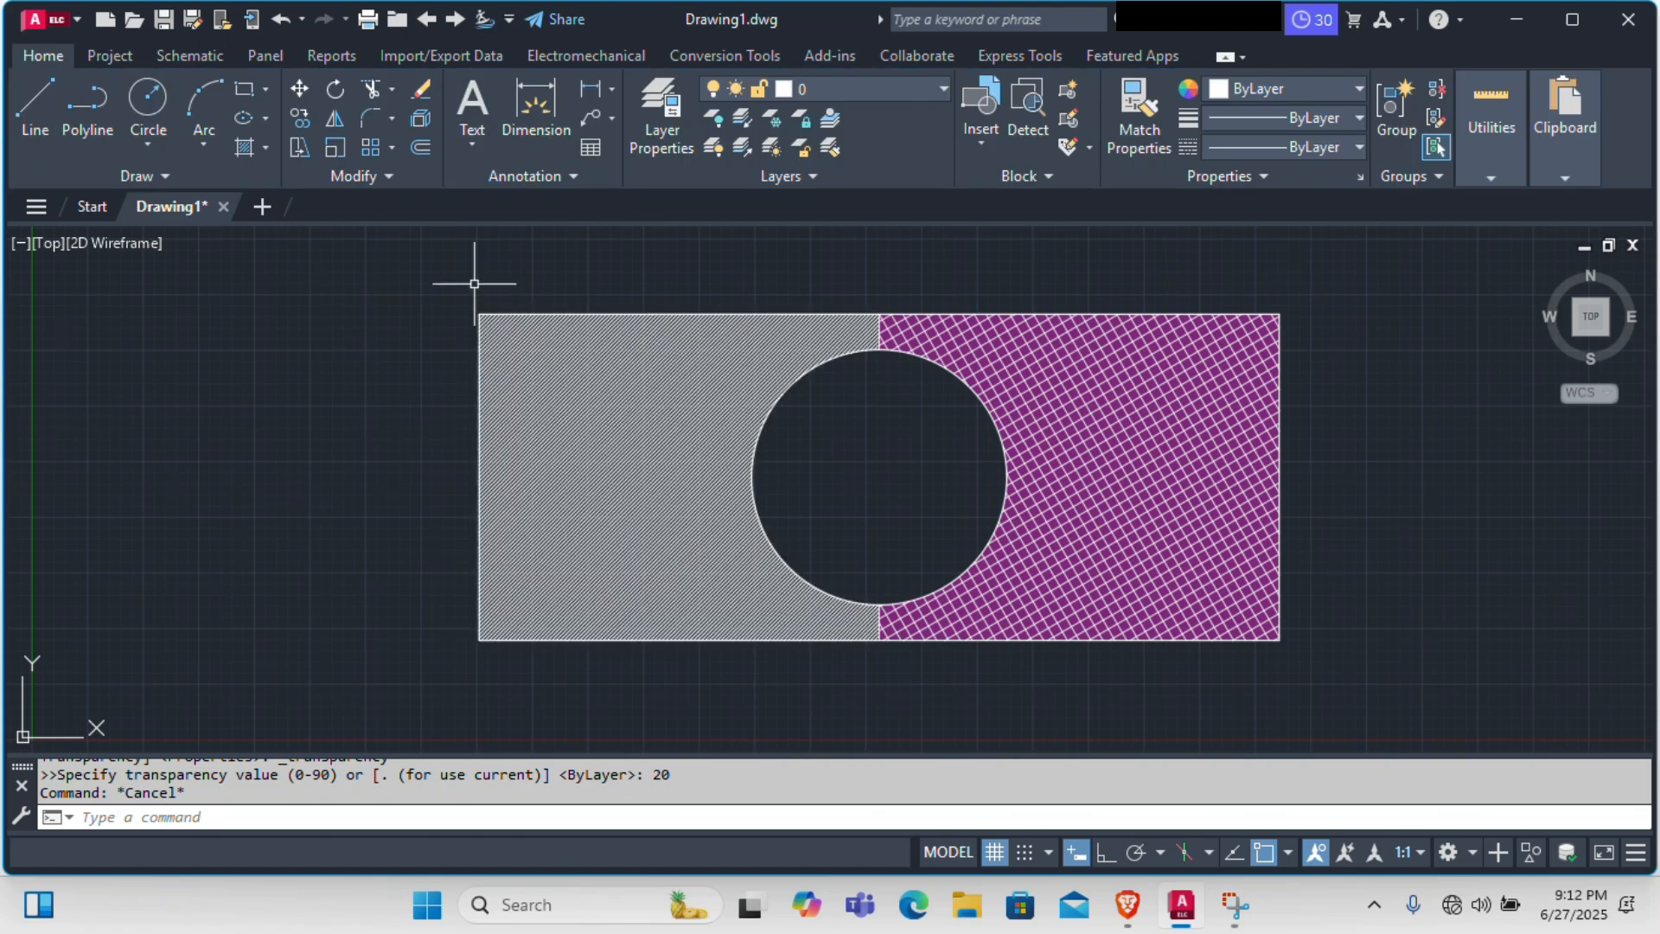
Erase all objects in the drawing and draw a new horizontal rectangle about 27 units wide.
key(ctrl+a)
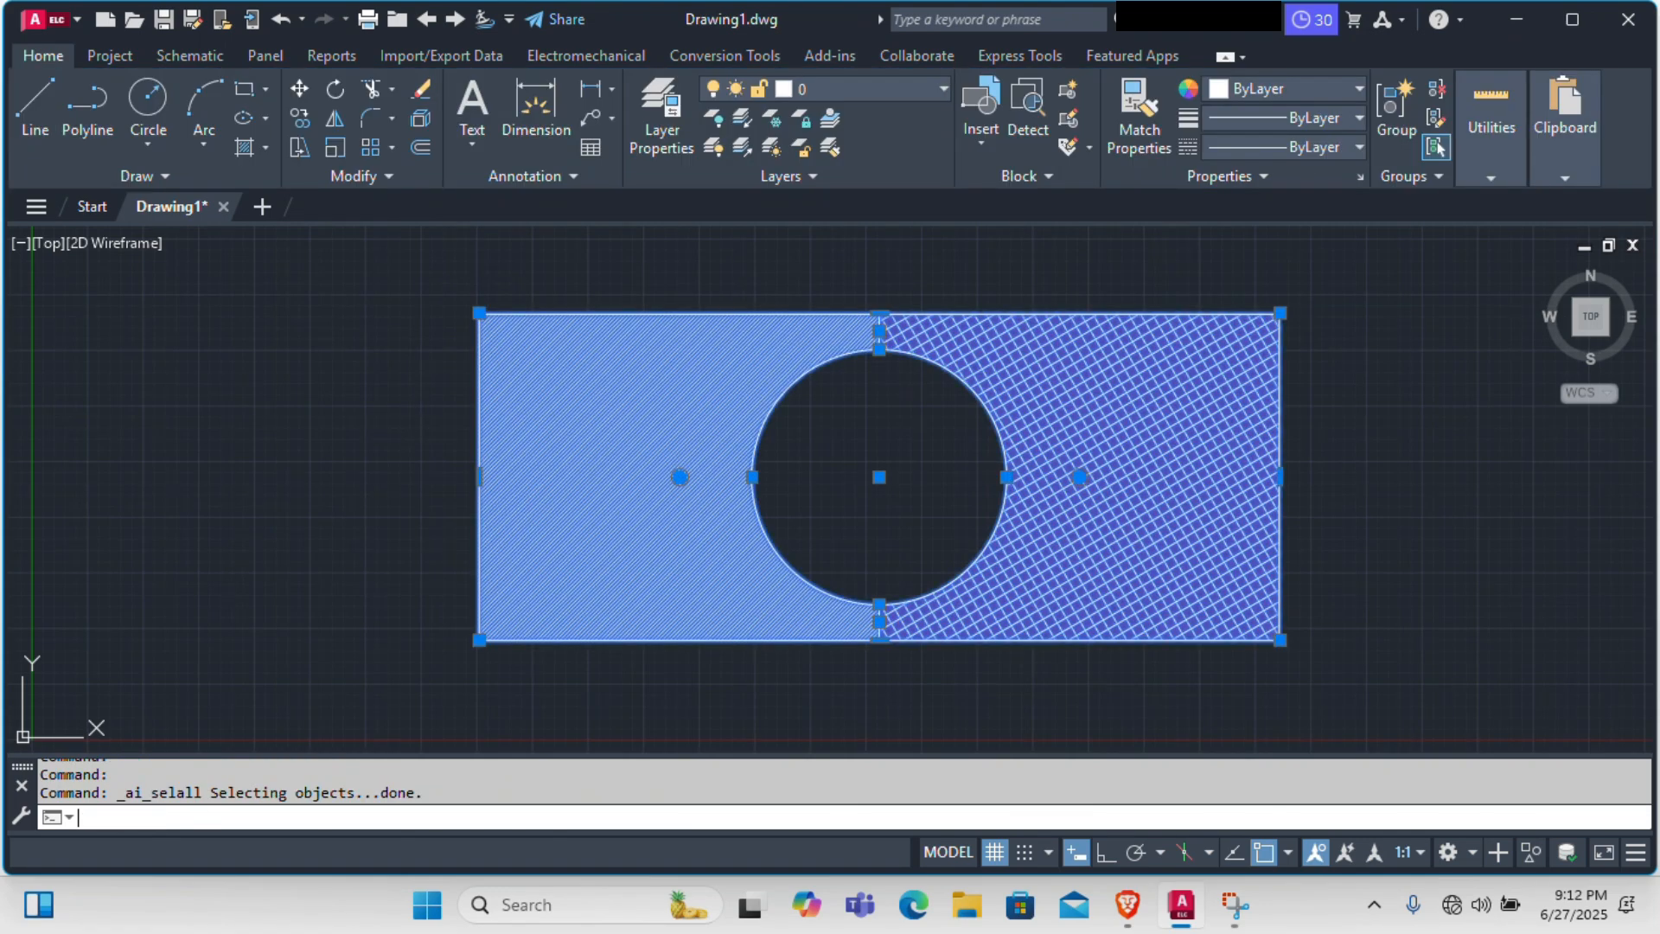
key(Delete)
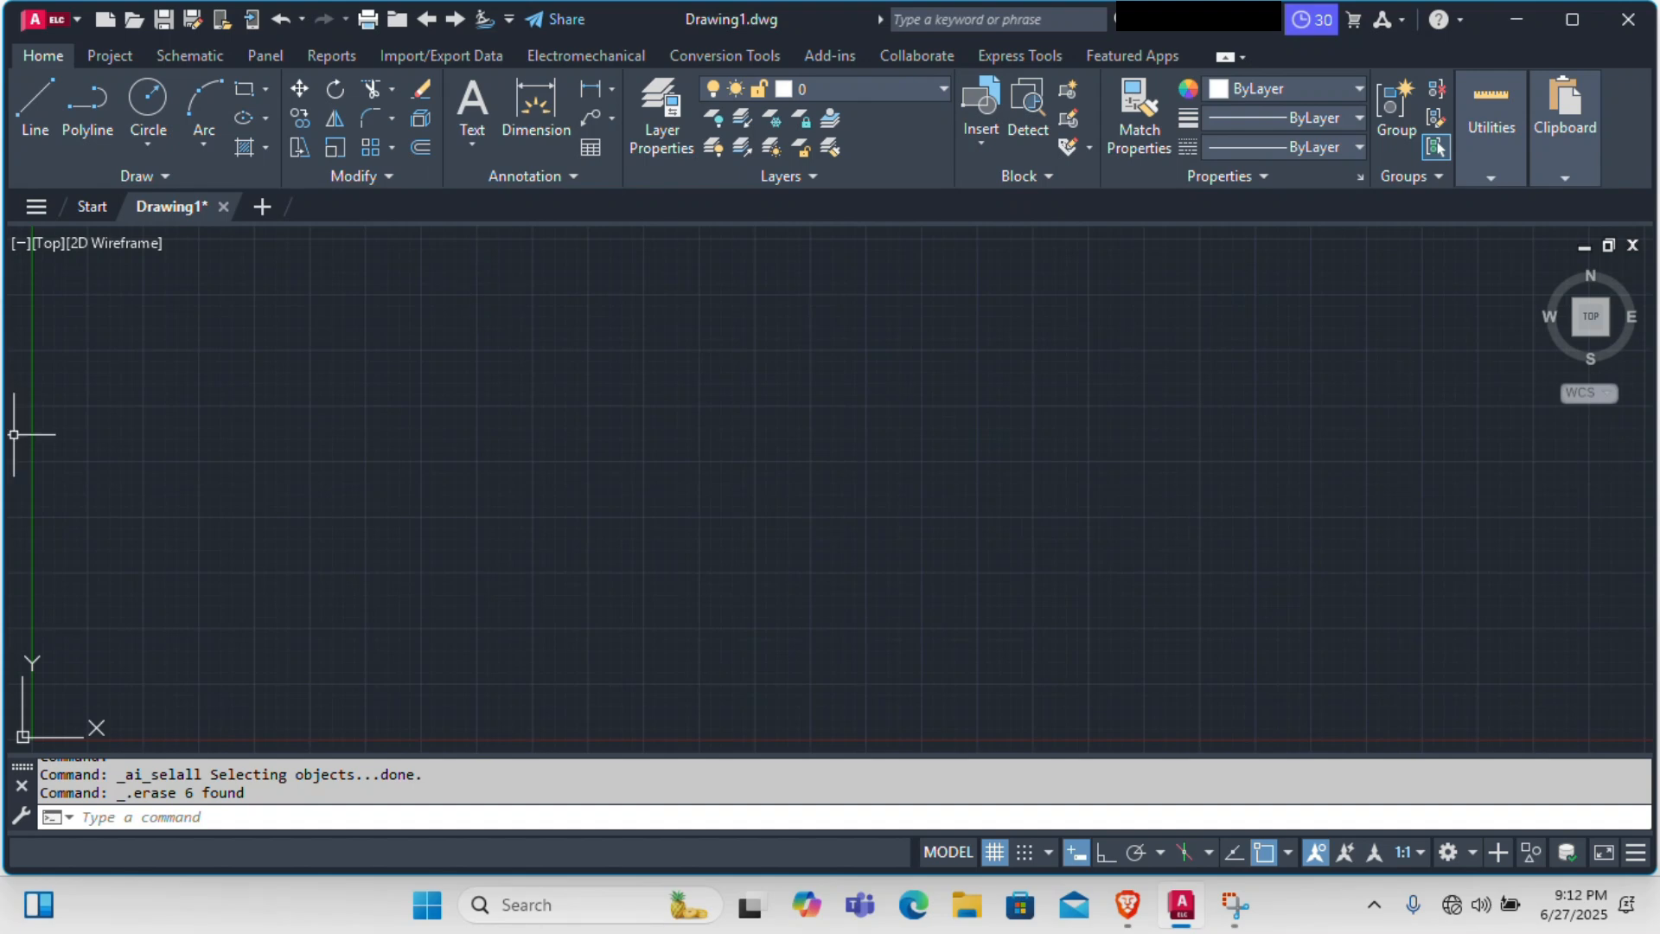
text(r)
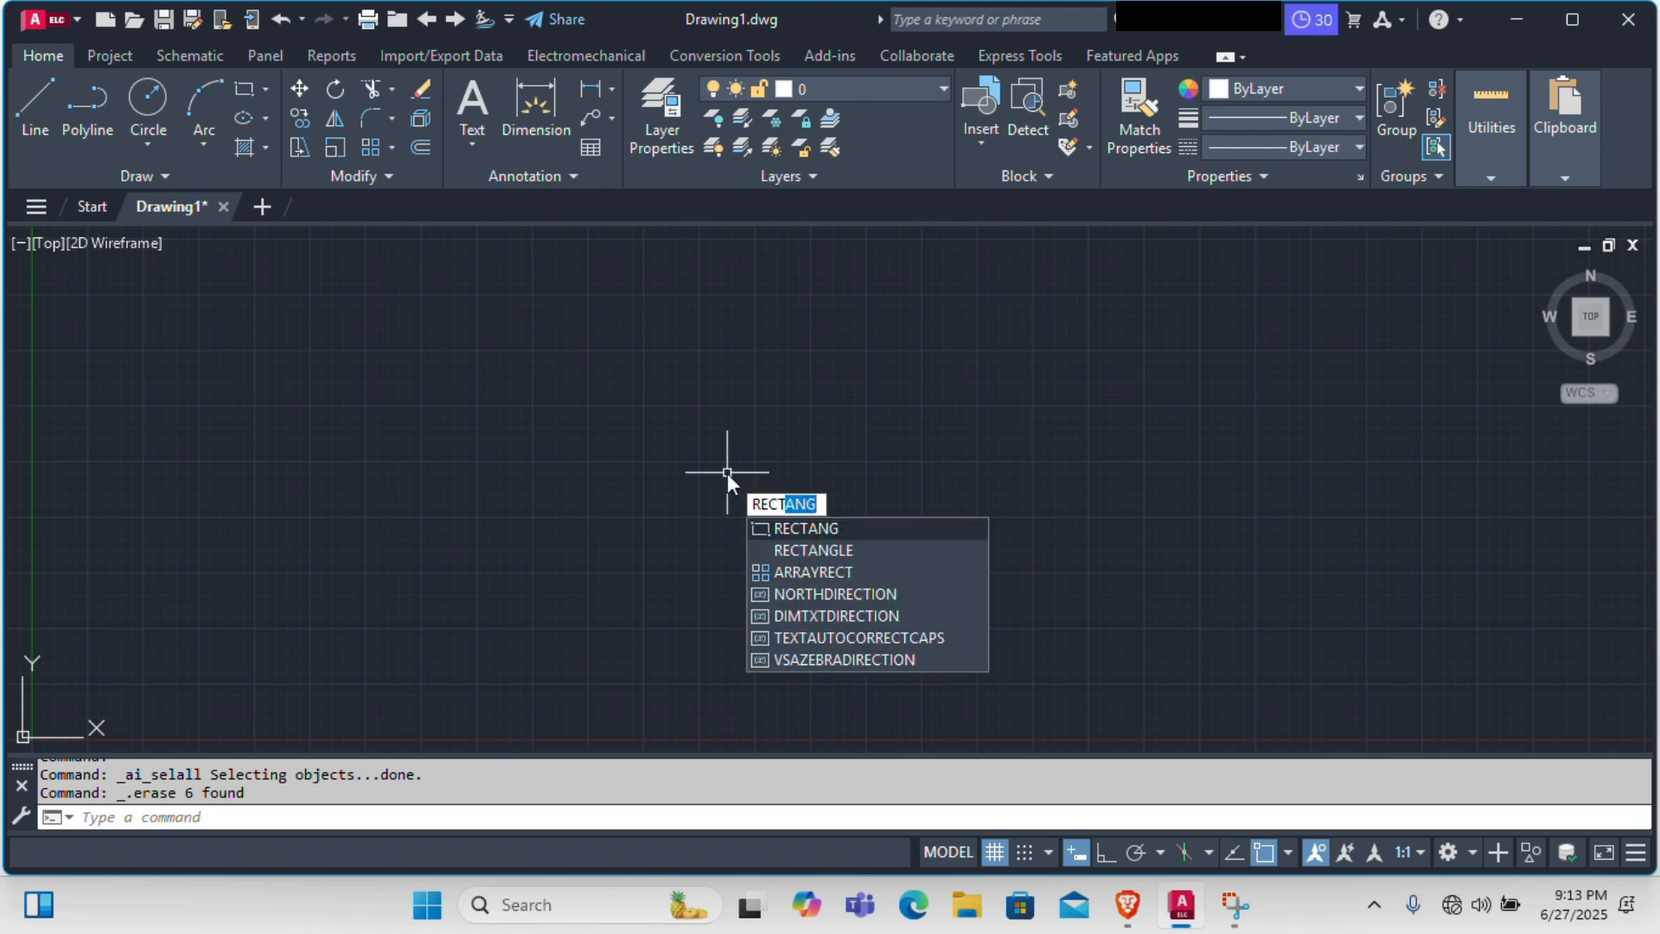
key(Return)
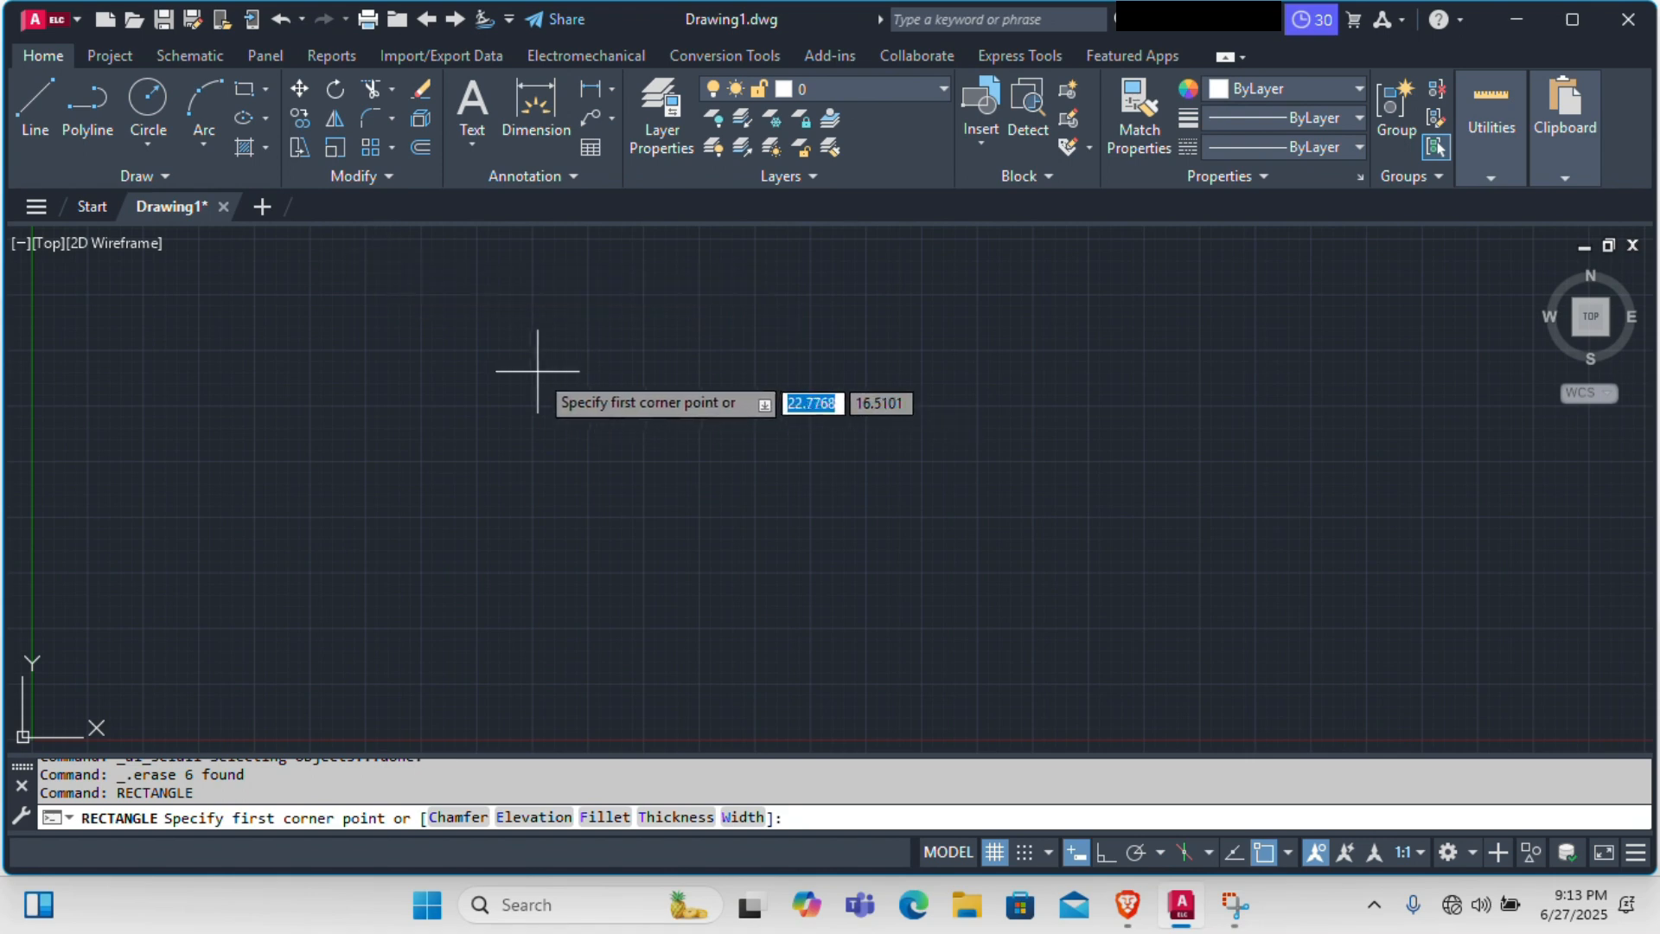
click(536, 339)
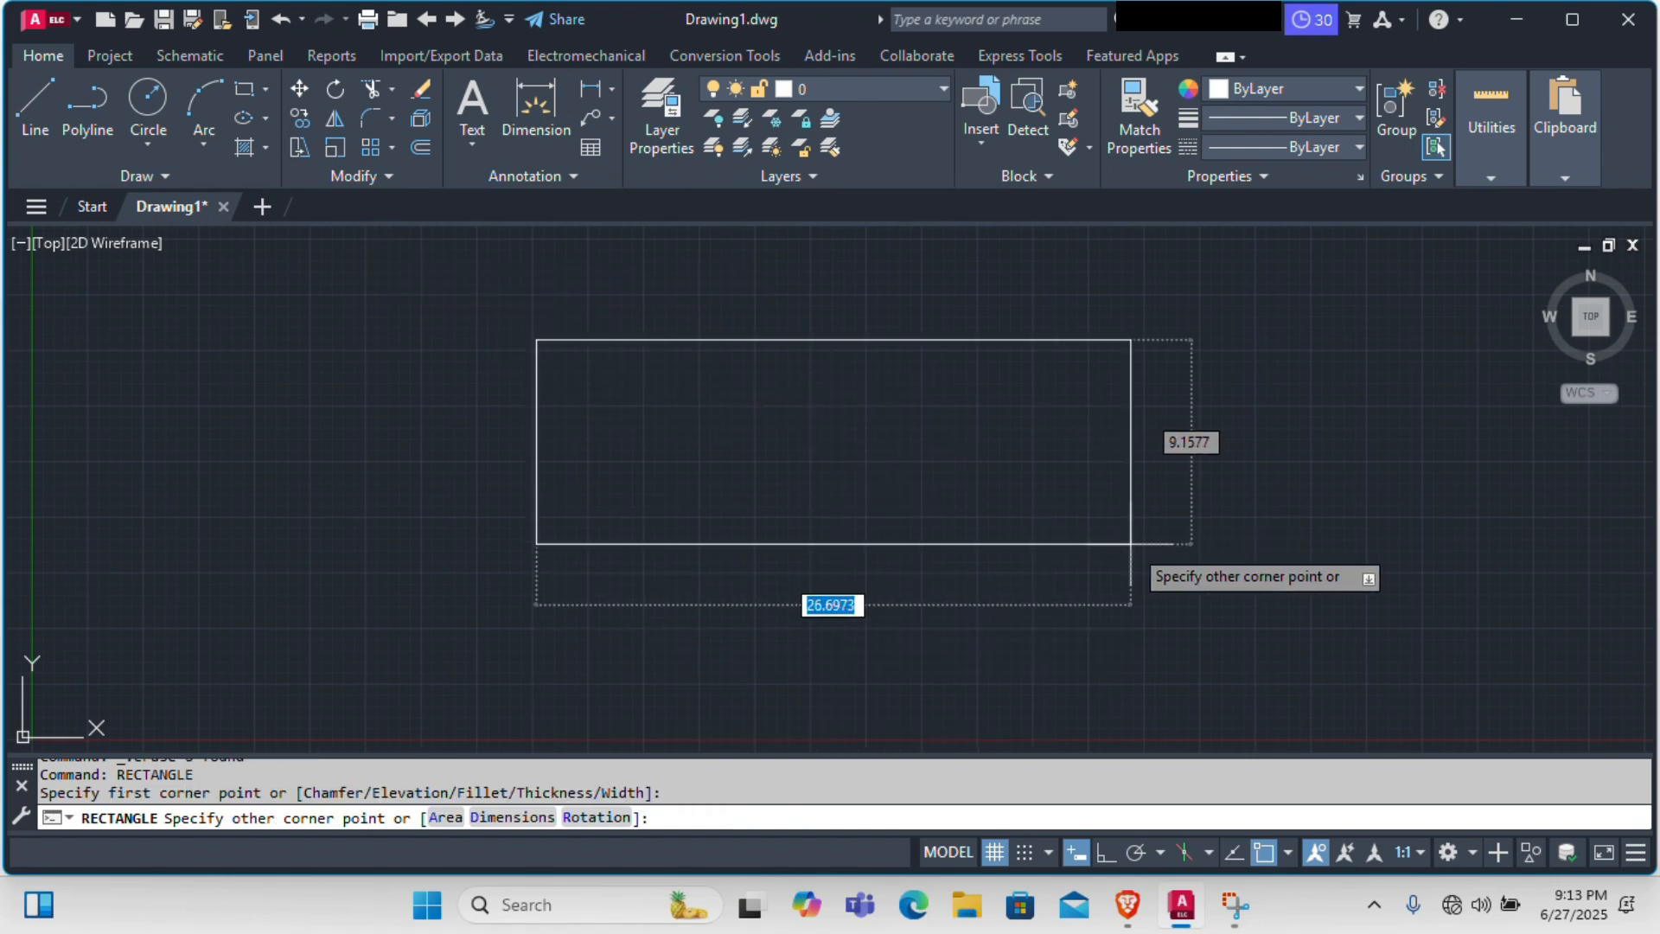
click(1133, 590)
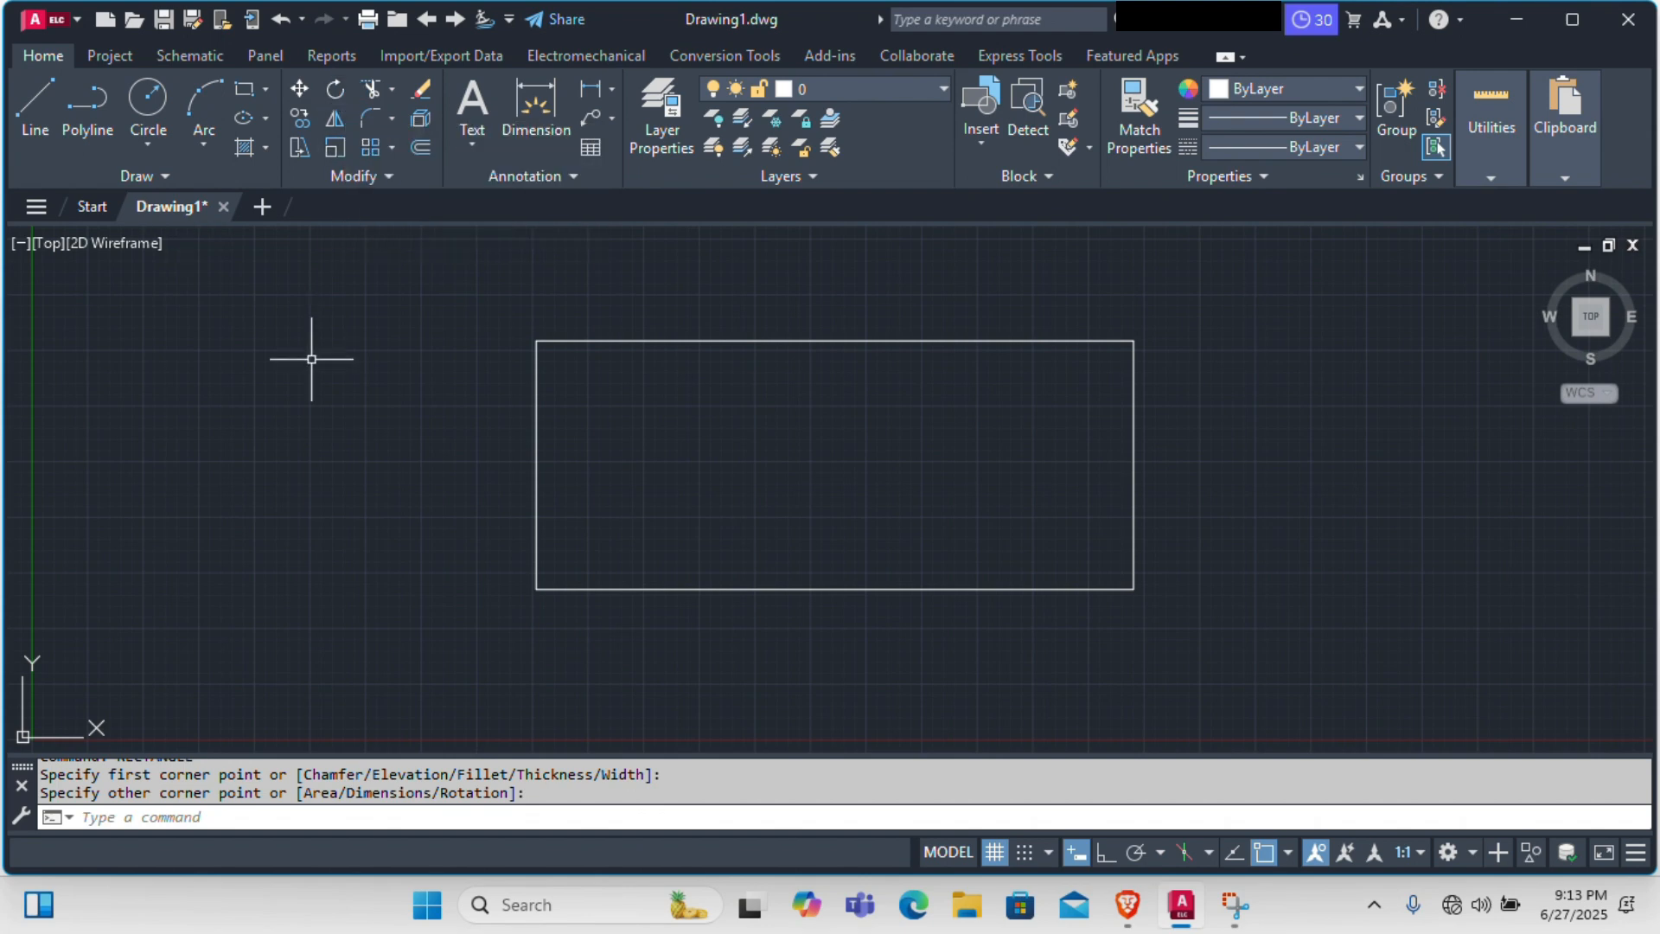
Rotate the rectangle about its lower-right corner to an angle of about 328 degrees, picked freehand.
text(RO)
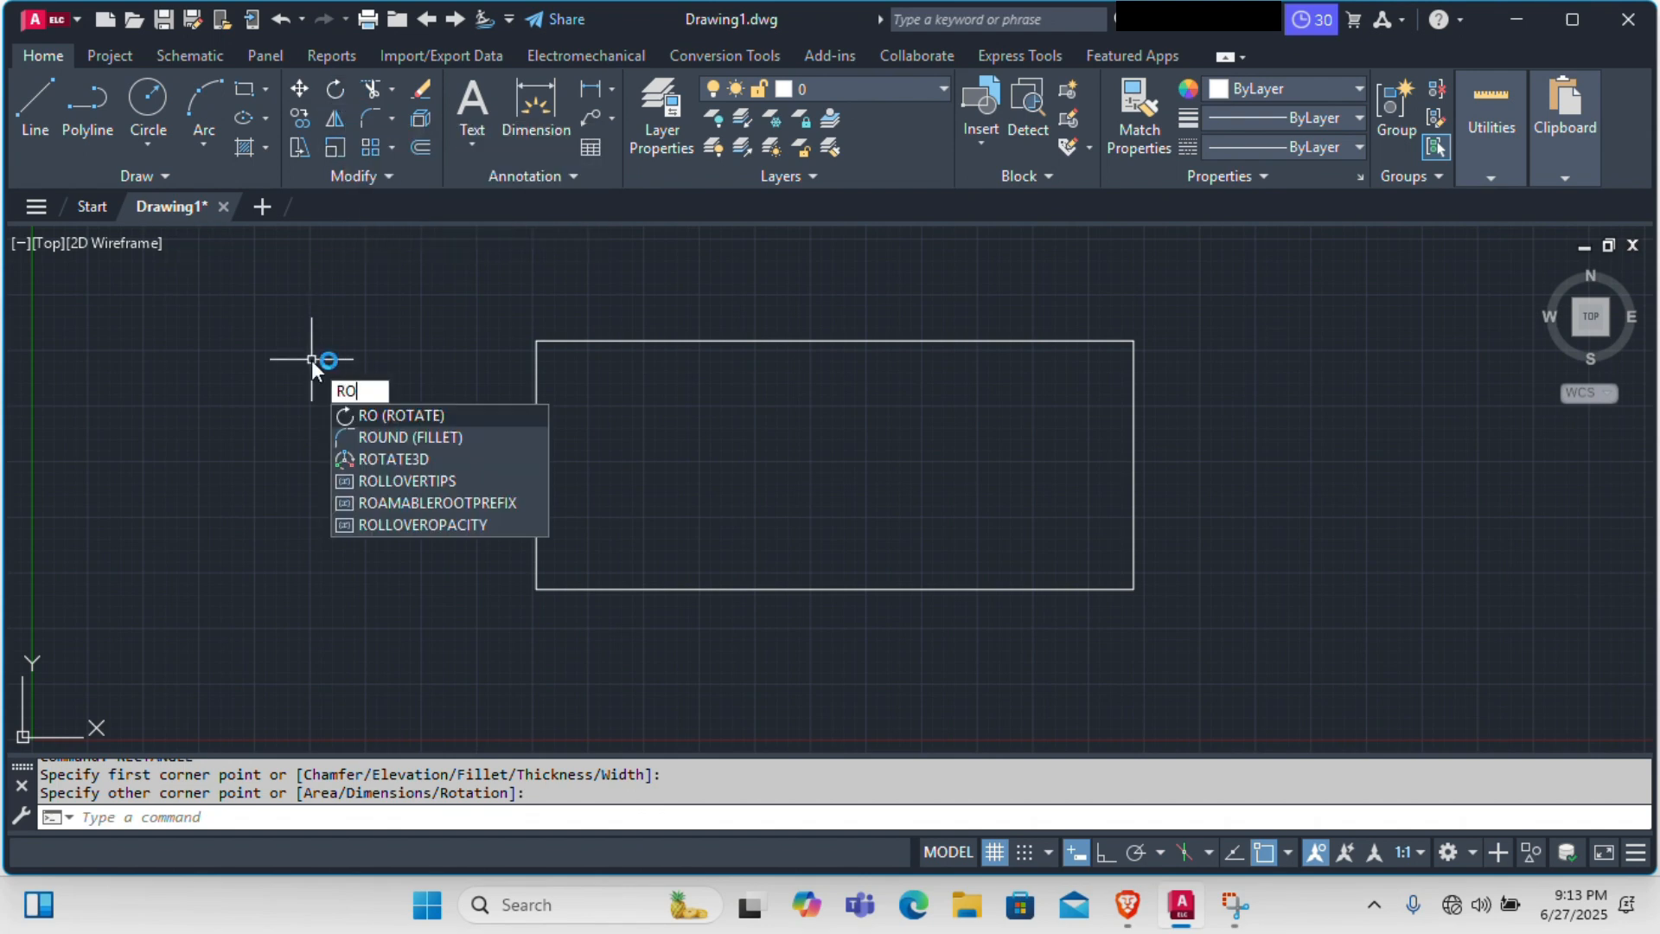
key(Return)
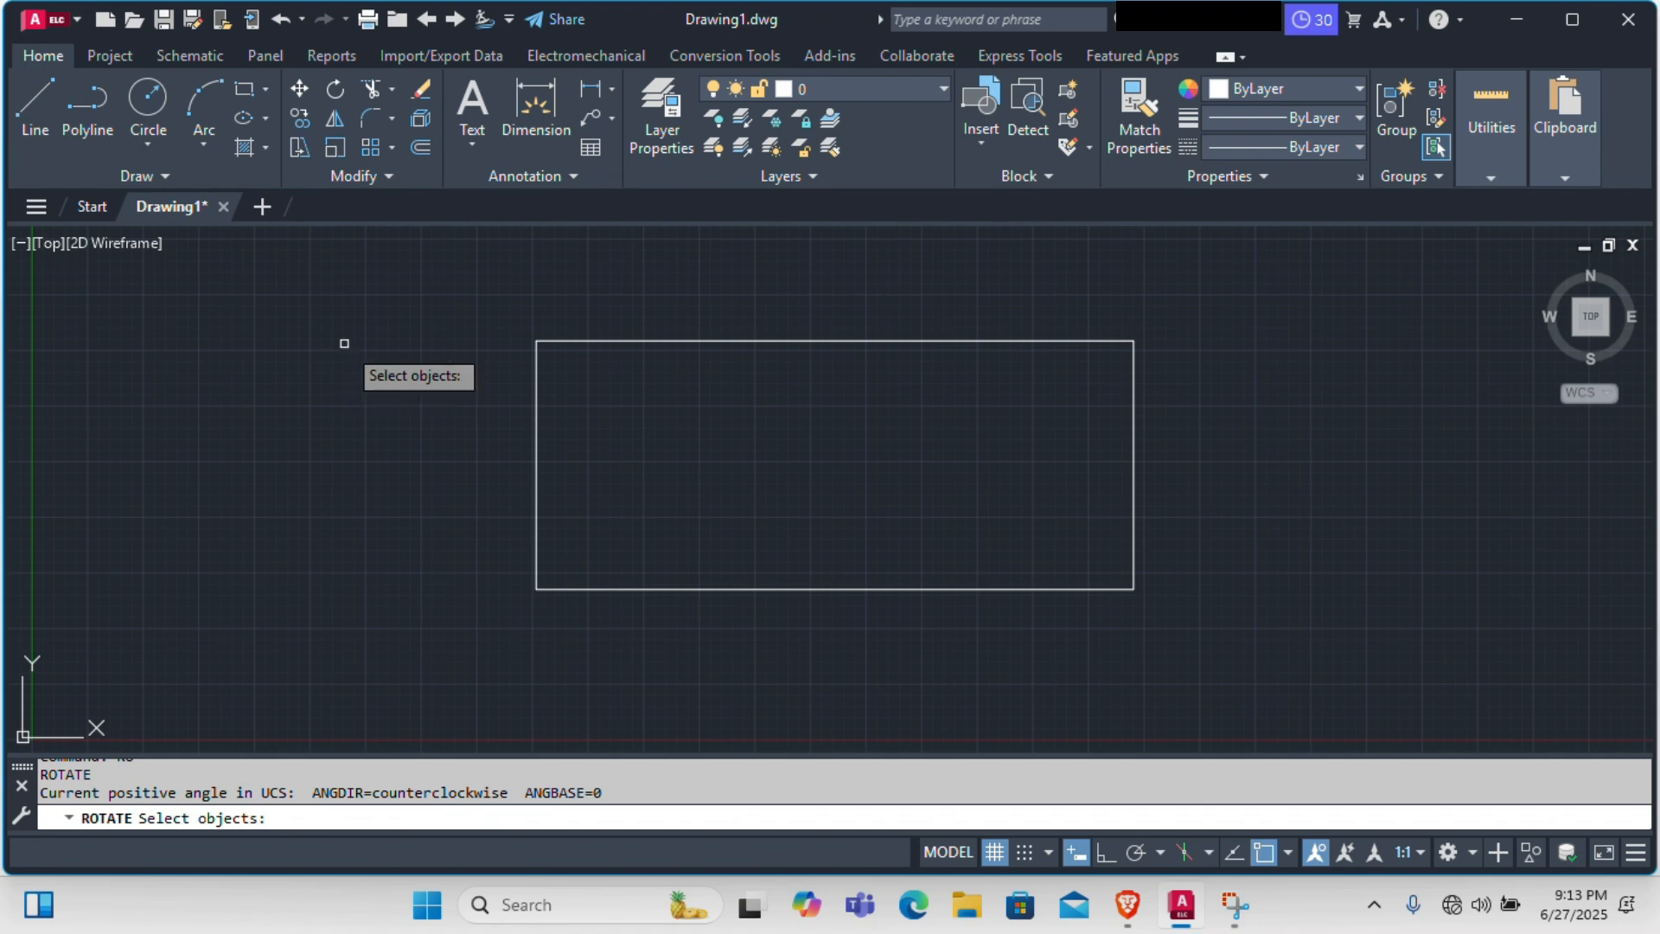
click(646, 340)
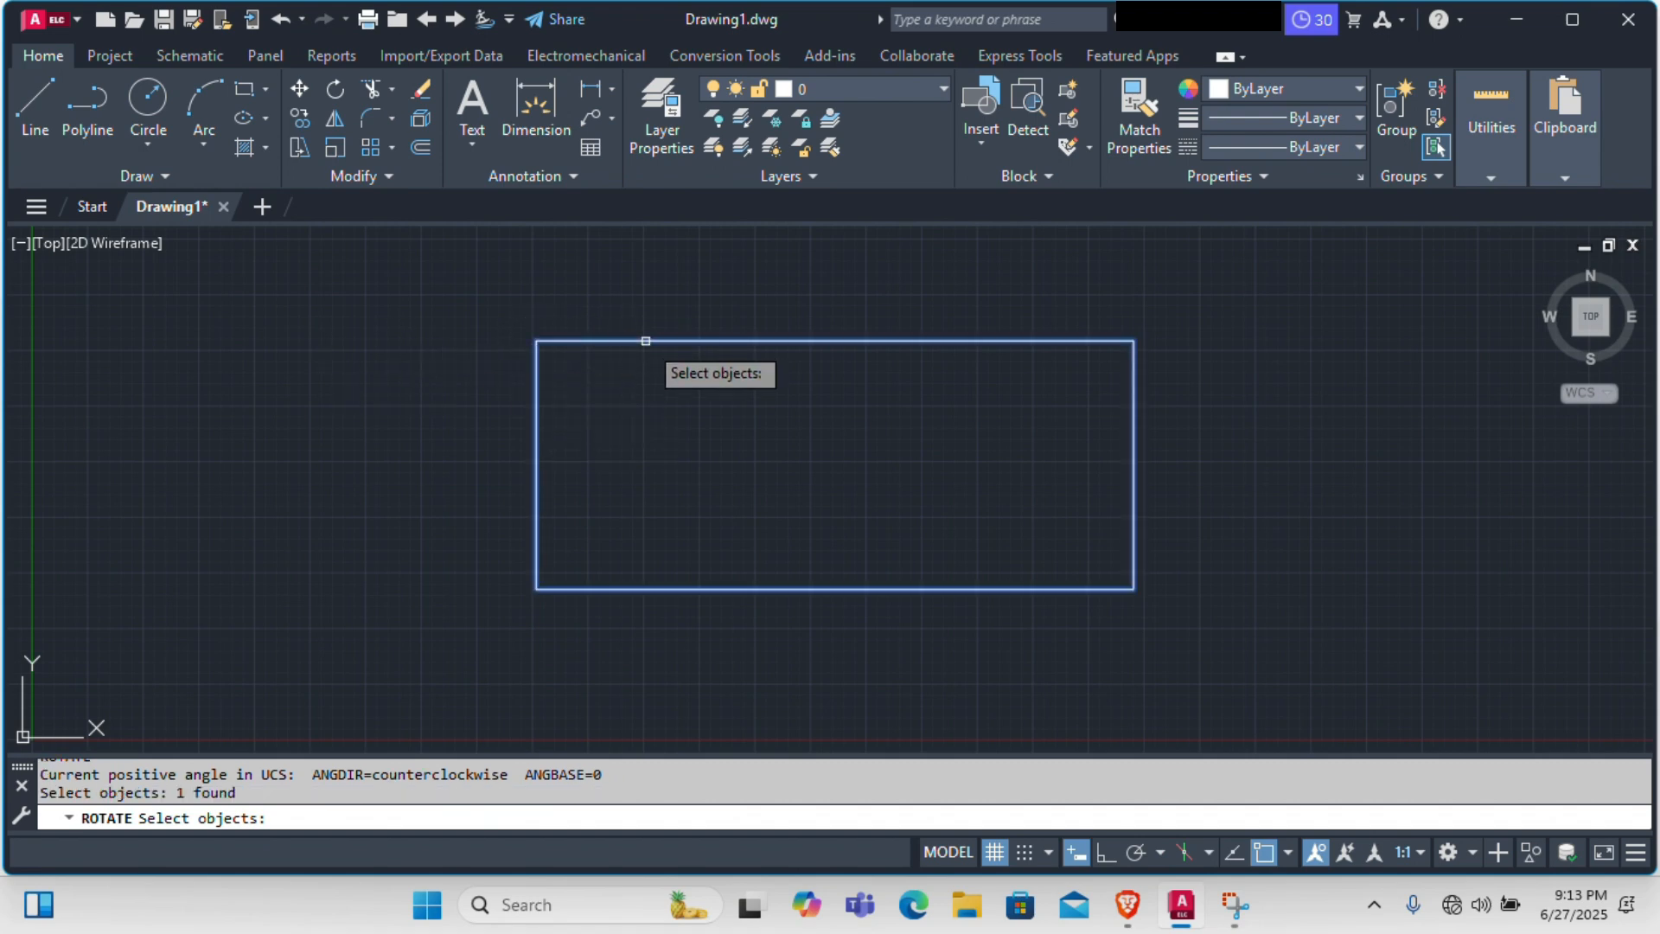
click(708, 347)
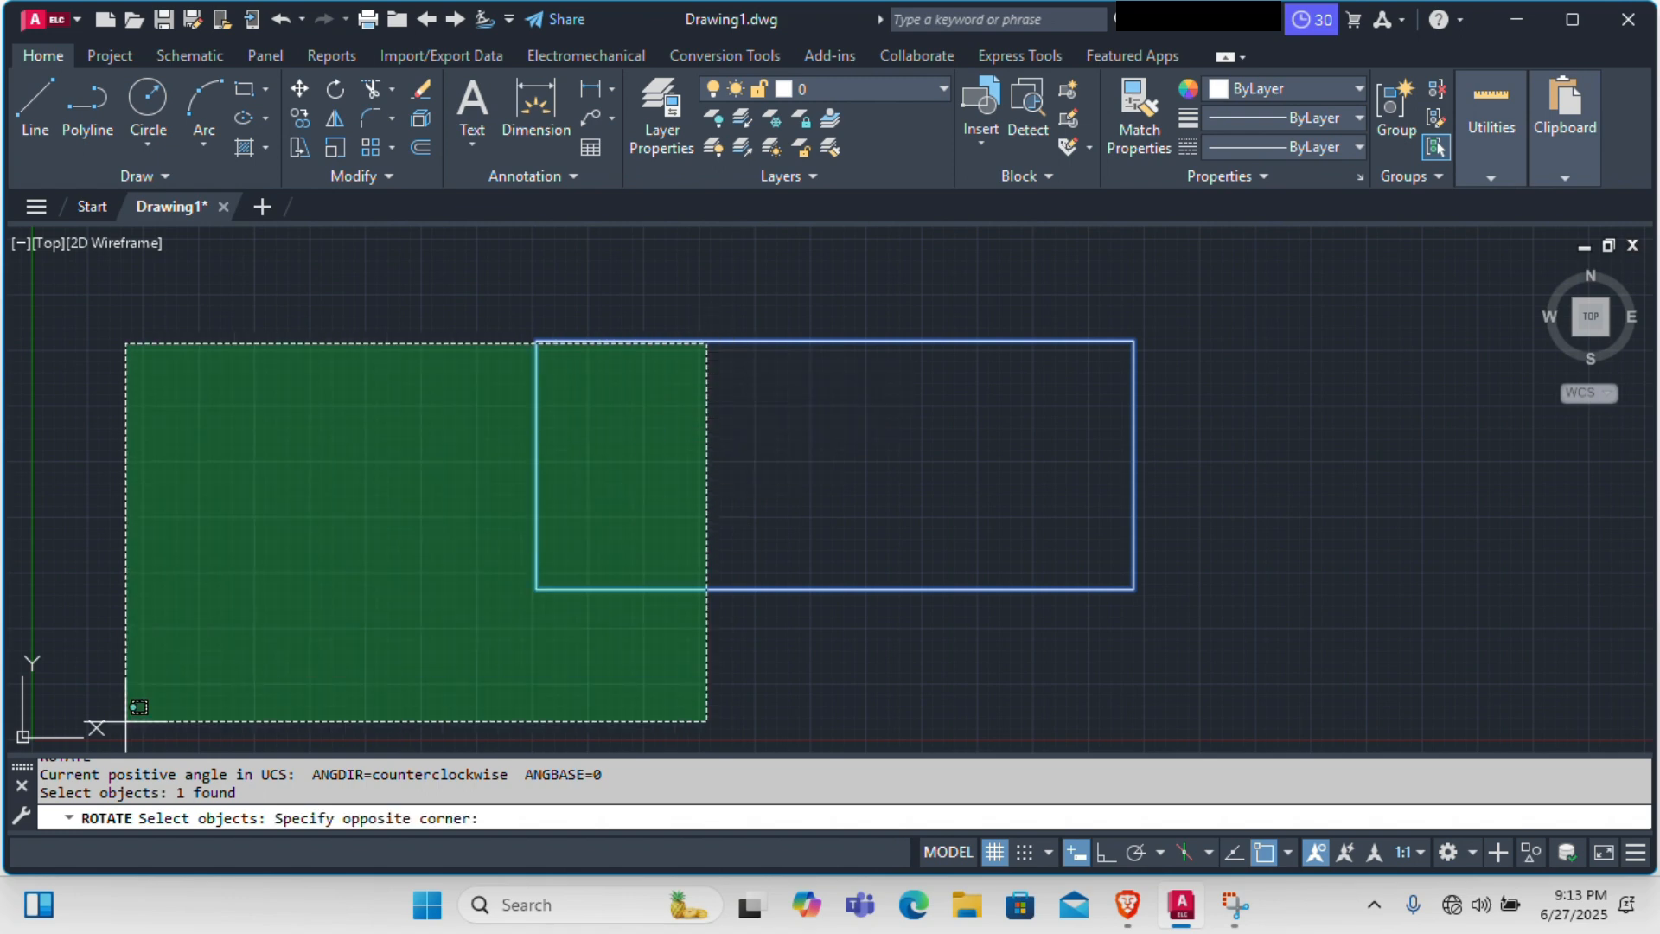
key(Escape)
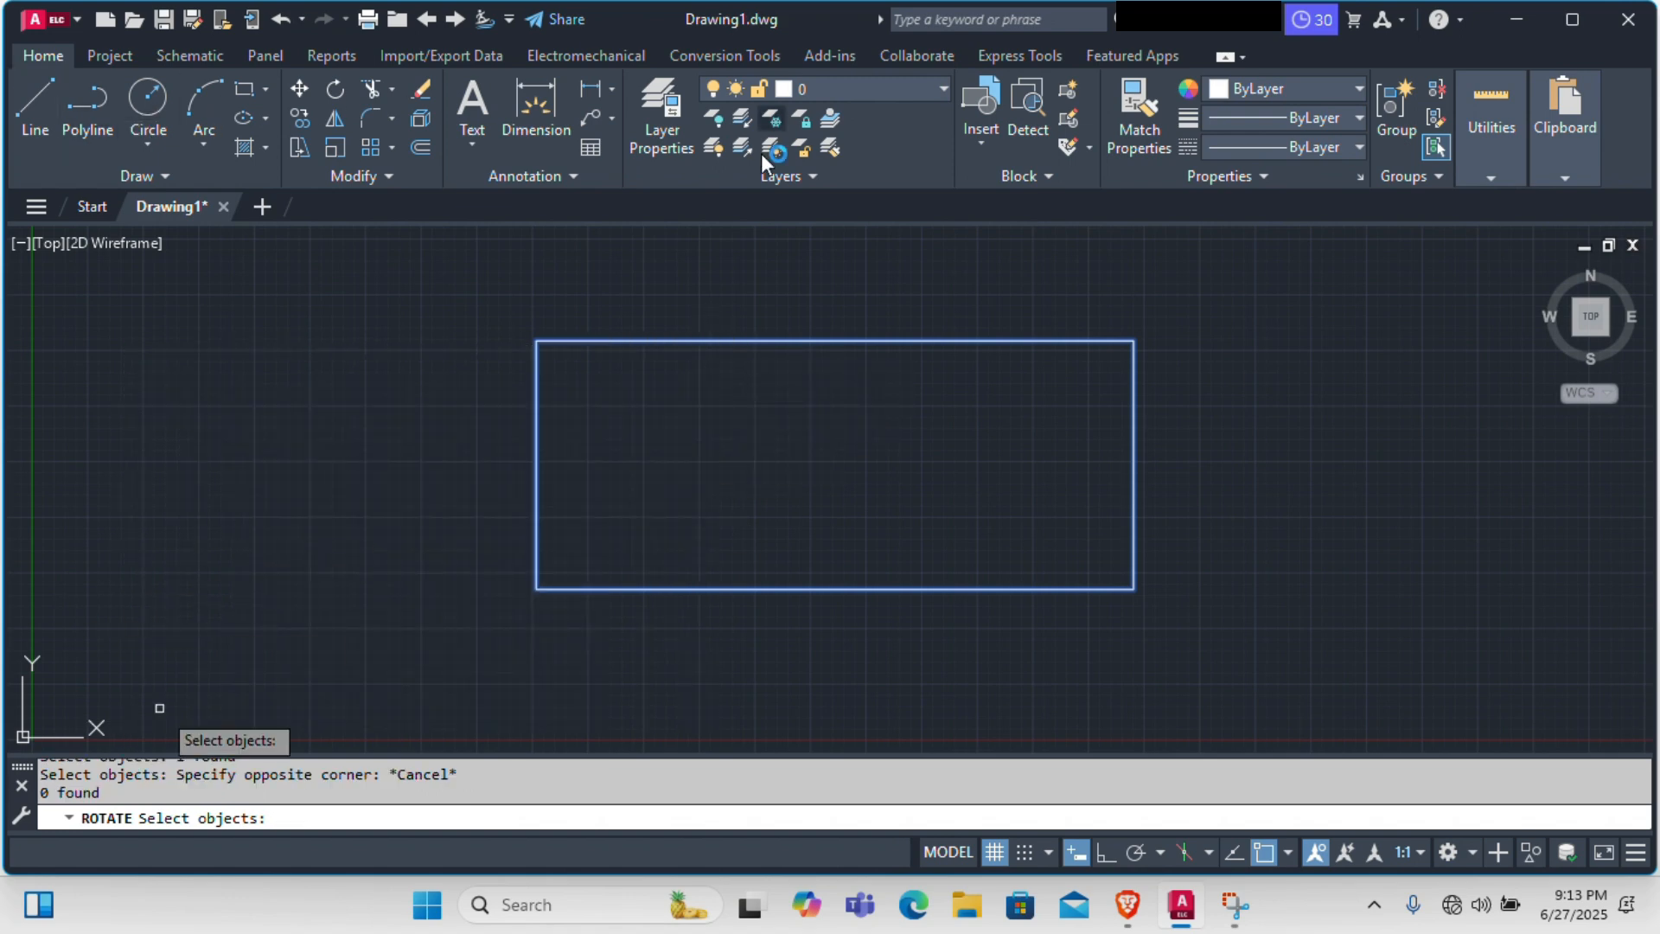
click(775, 340)
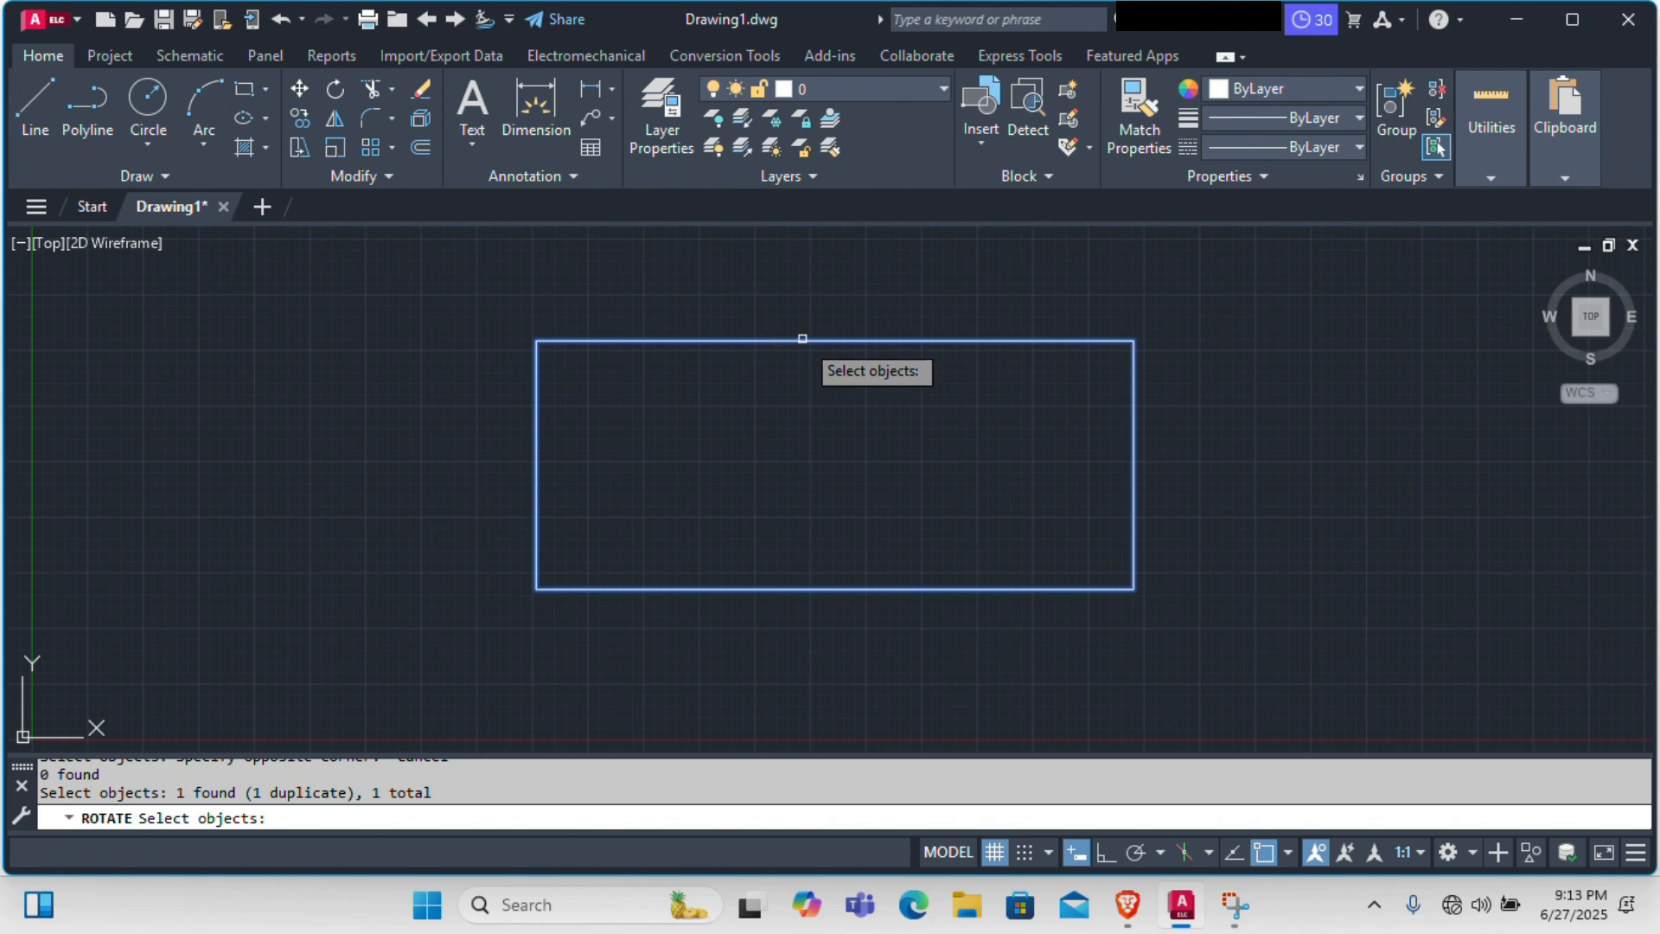
key(Return)
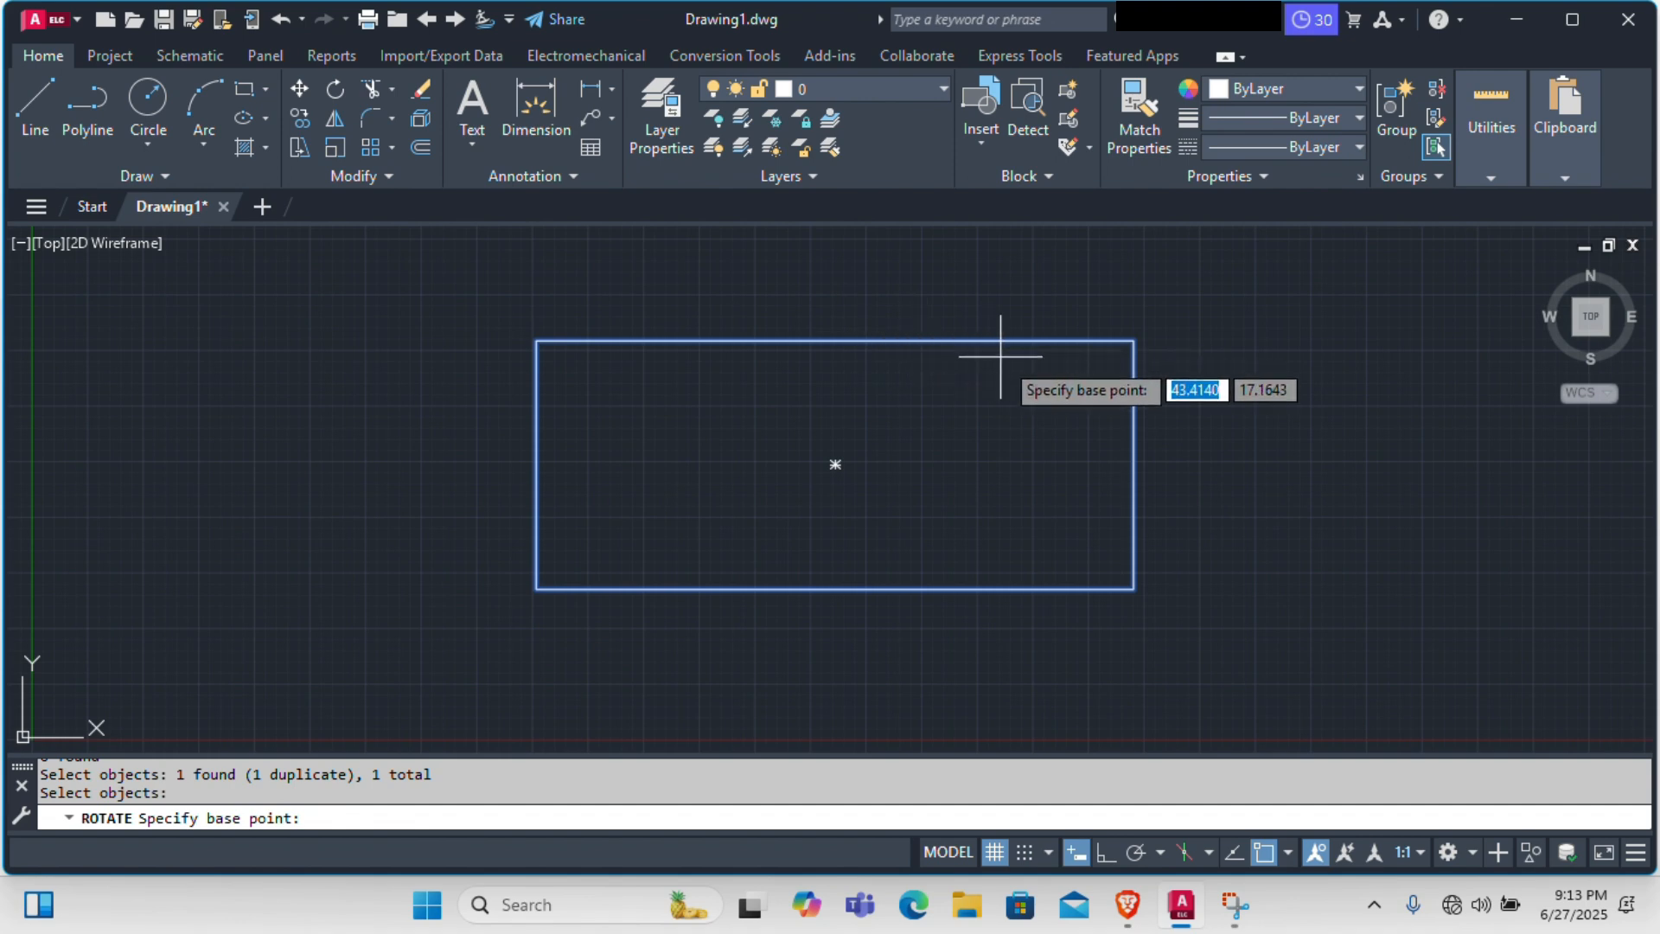
click(1134, 589)
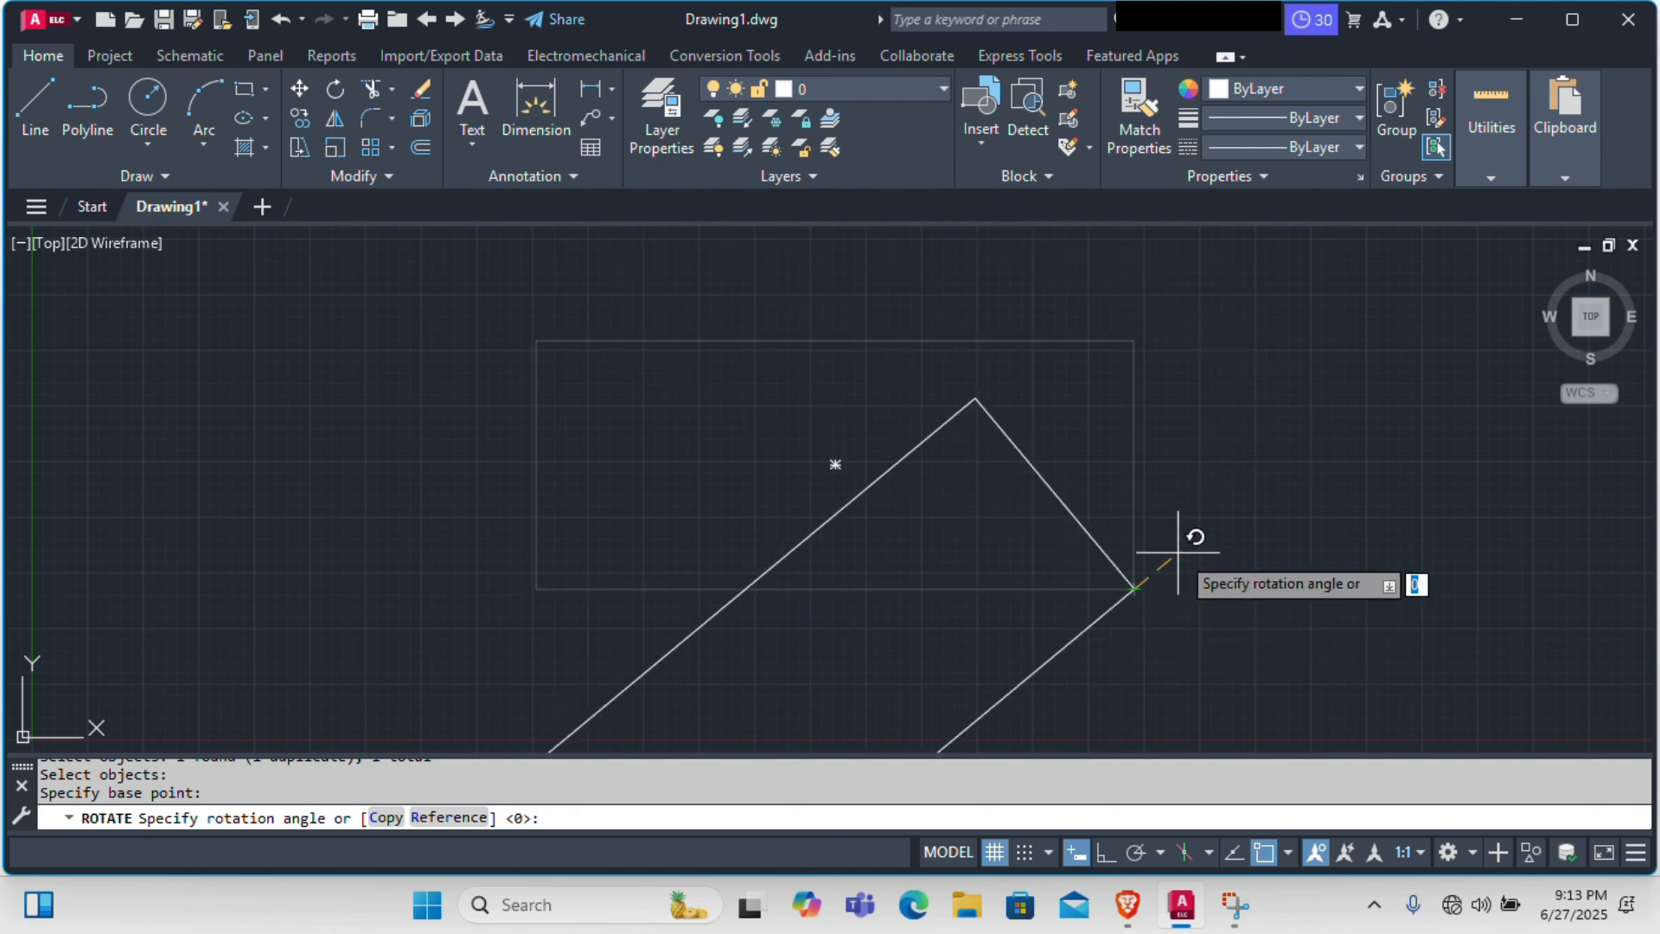
click(1162, 607)
scroll(1159, 498, down, 4)
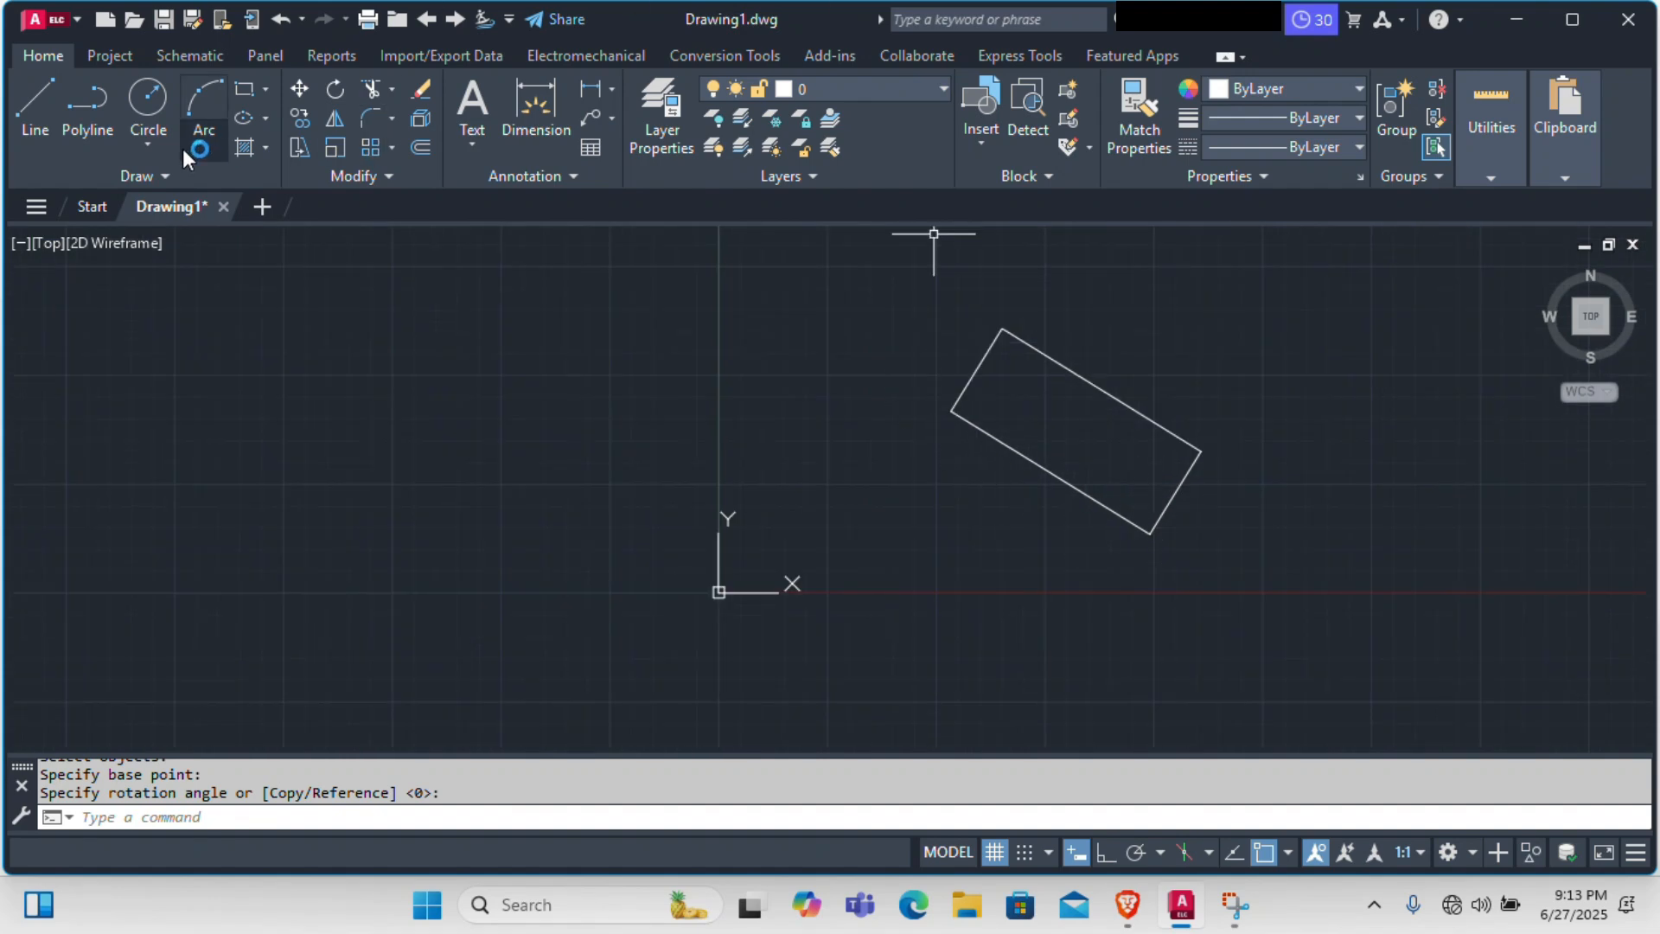
Draw a circle inside the tilted rectangle, in the half nearer its upper-left end.
text(c)
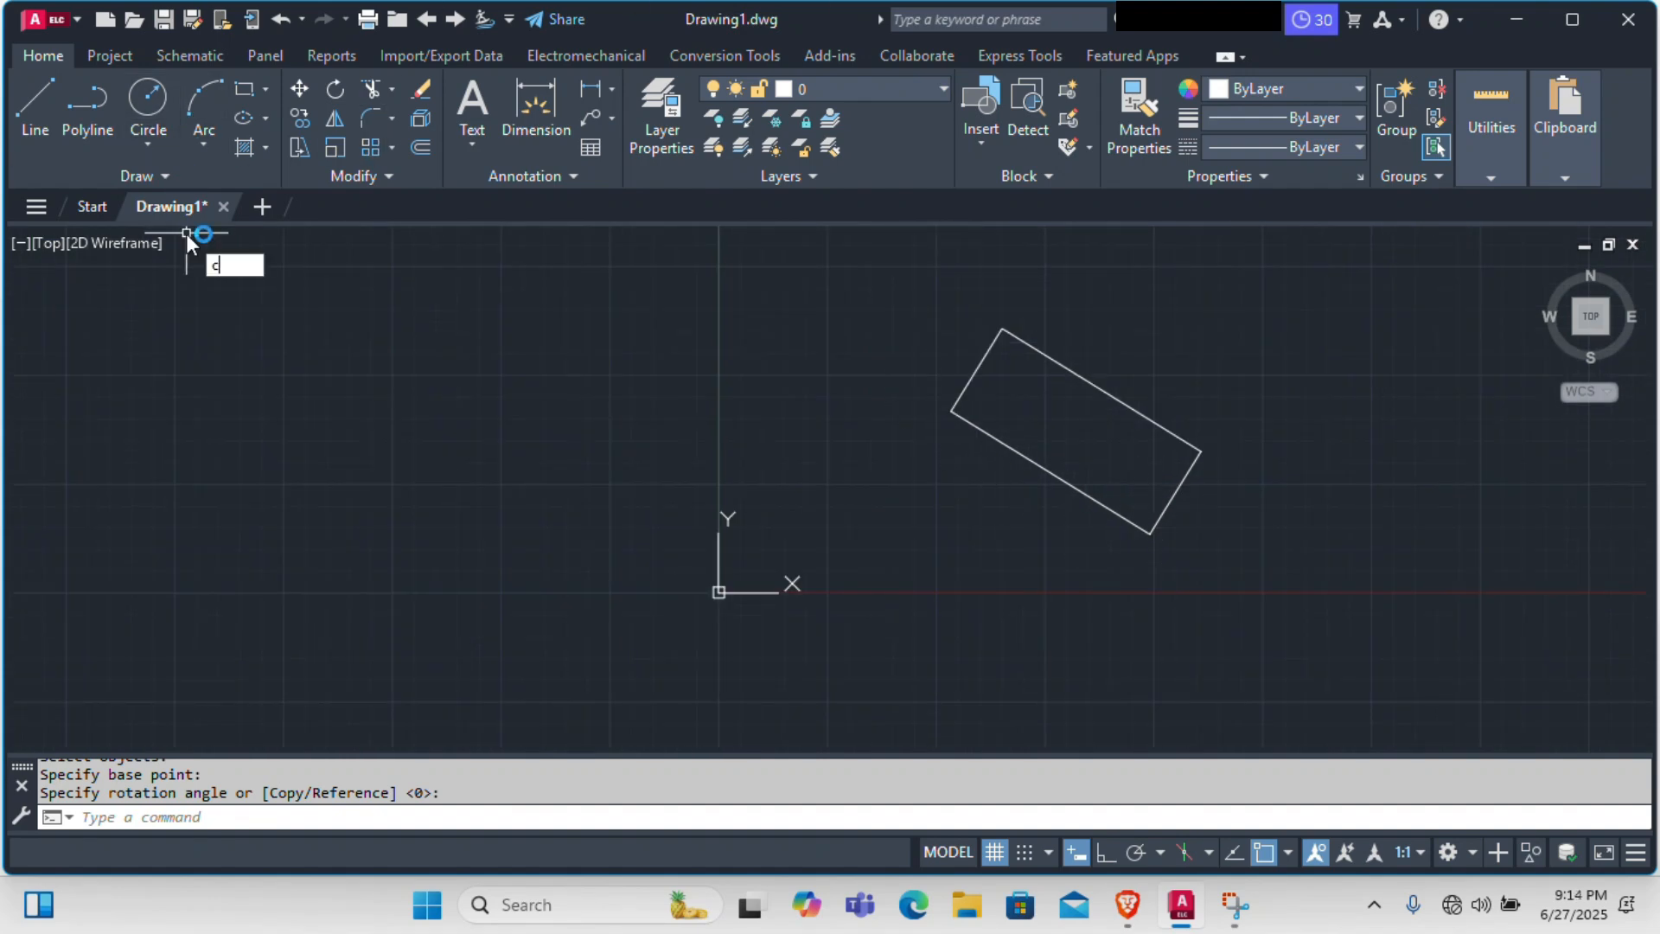
text(o)
key(BackSpace)
text(ir)
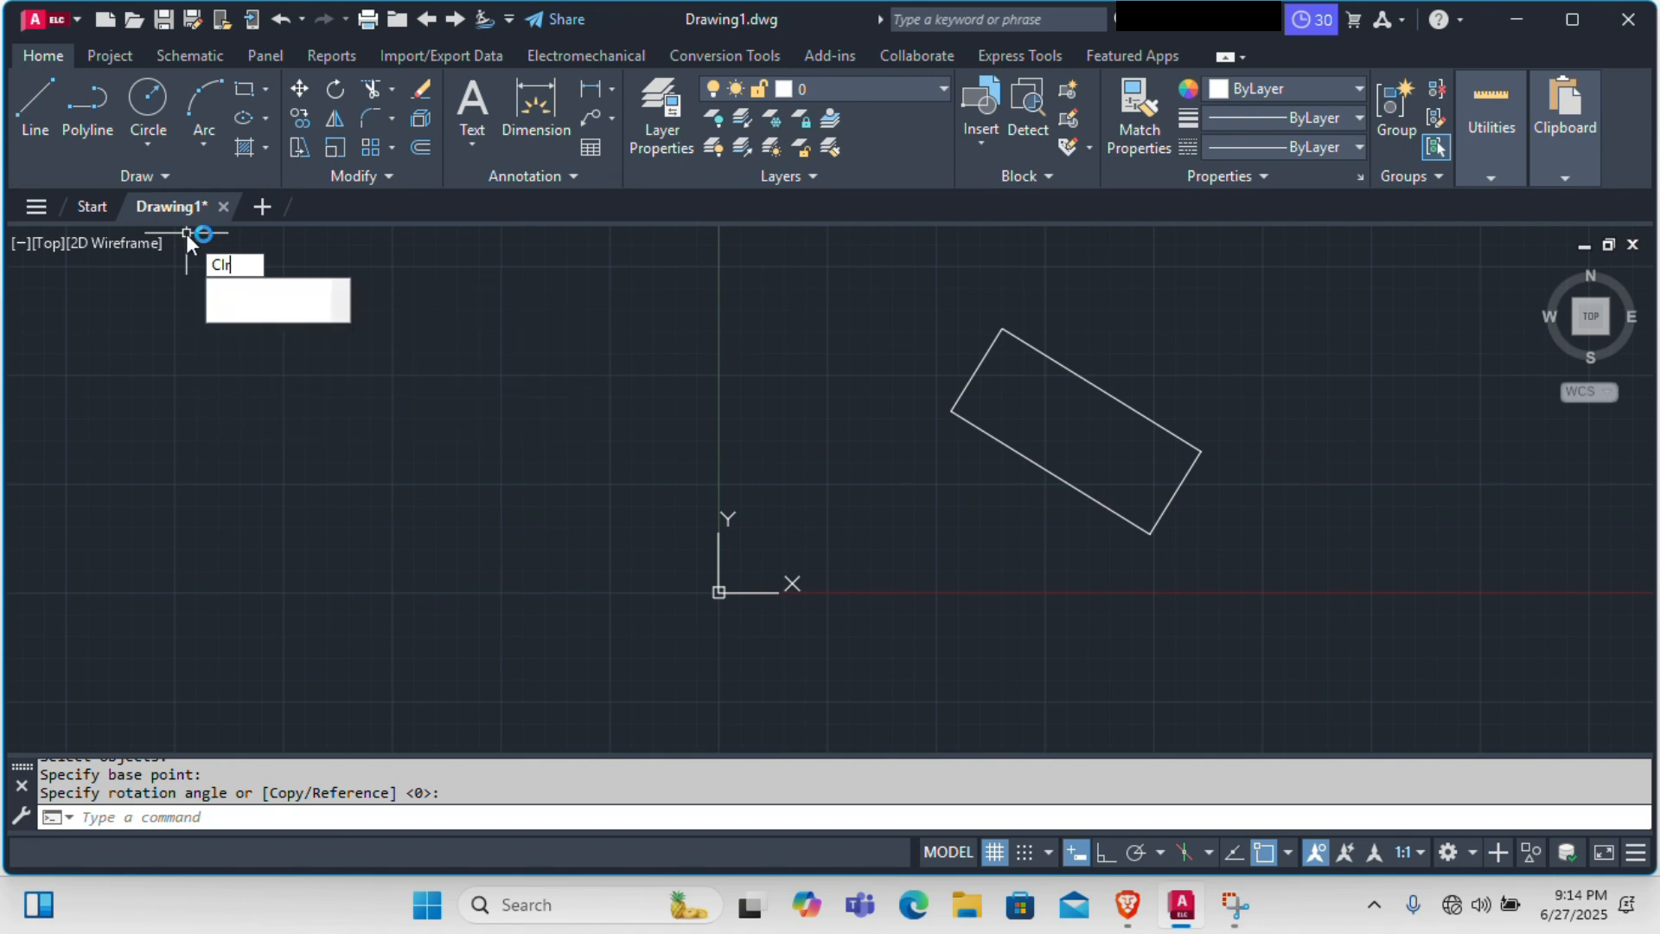
key(Return)
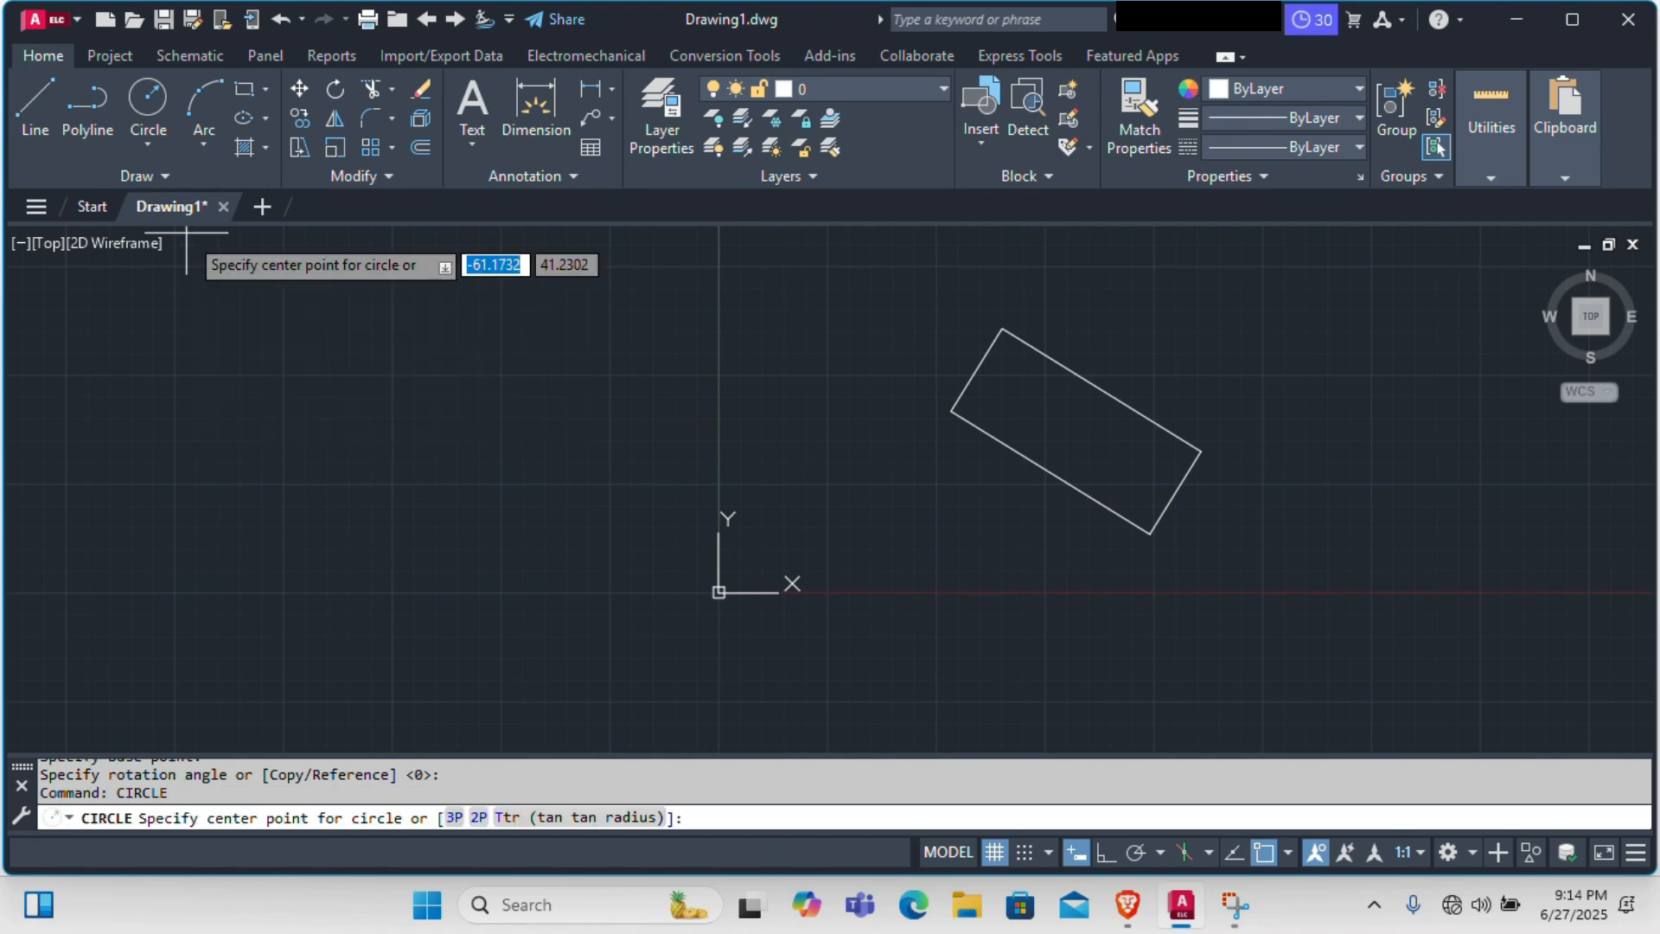
click(1056, 415)
click(1090, 436)
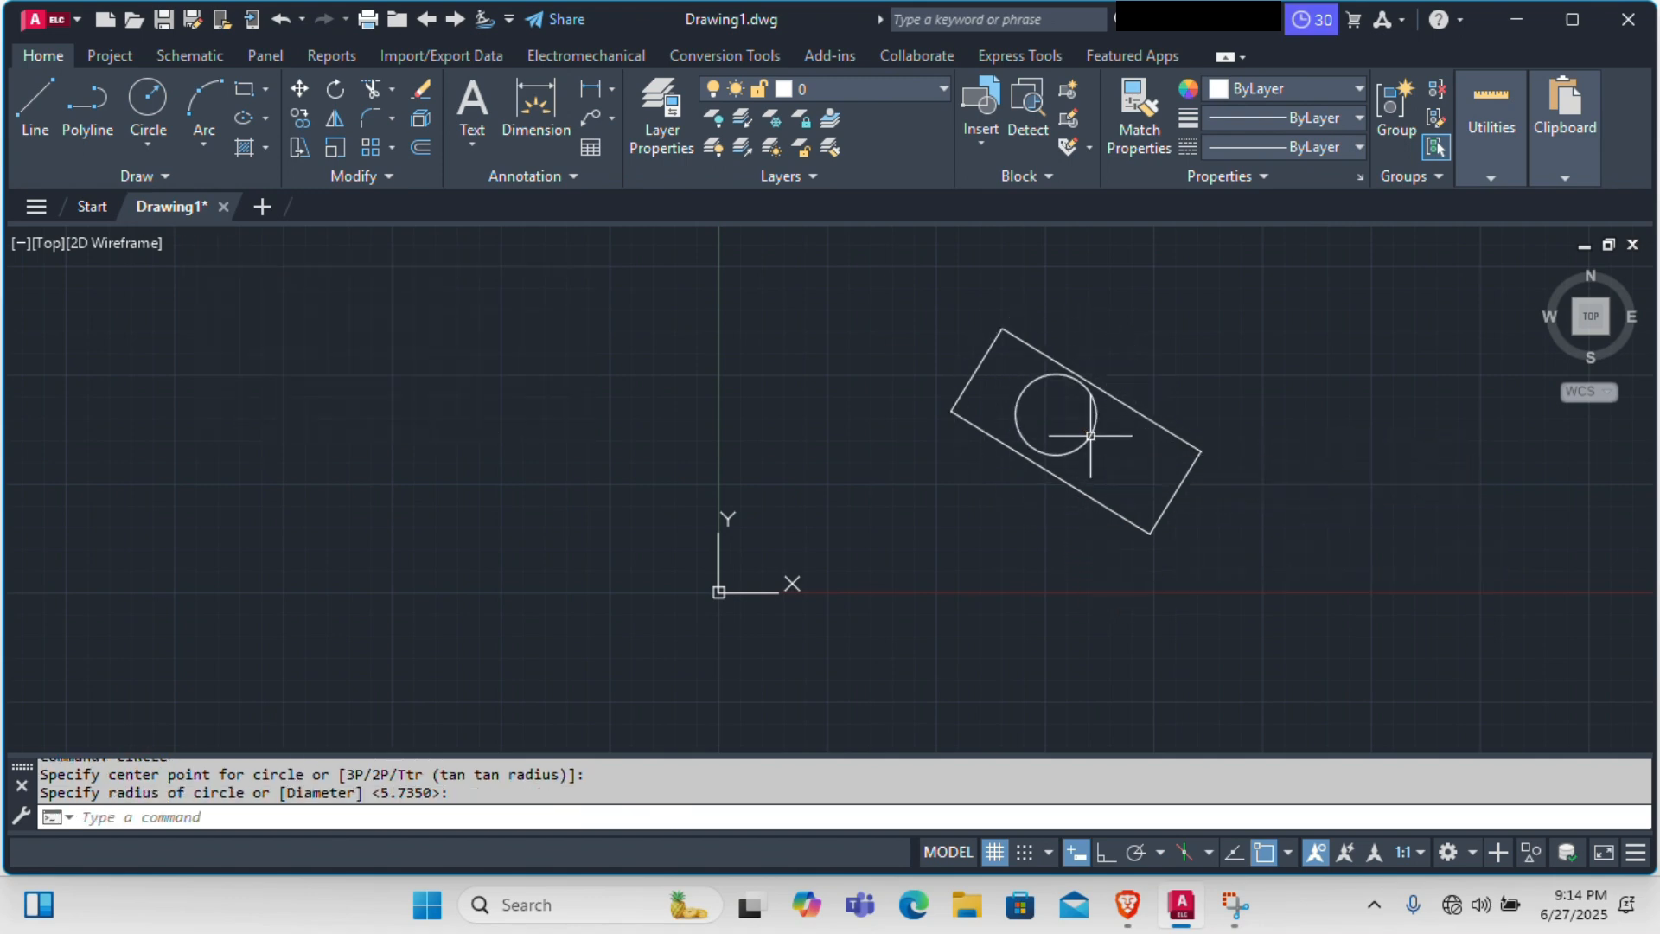
key(Escape)
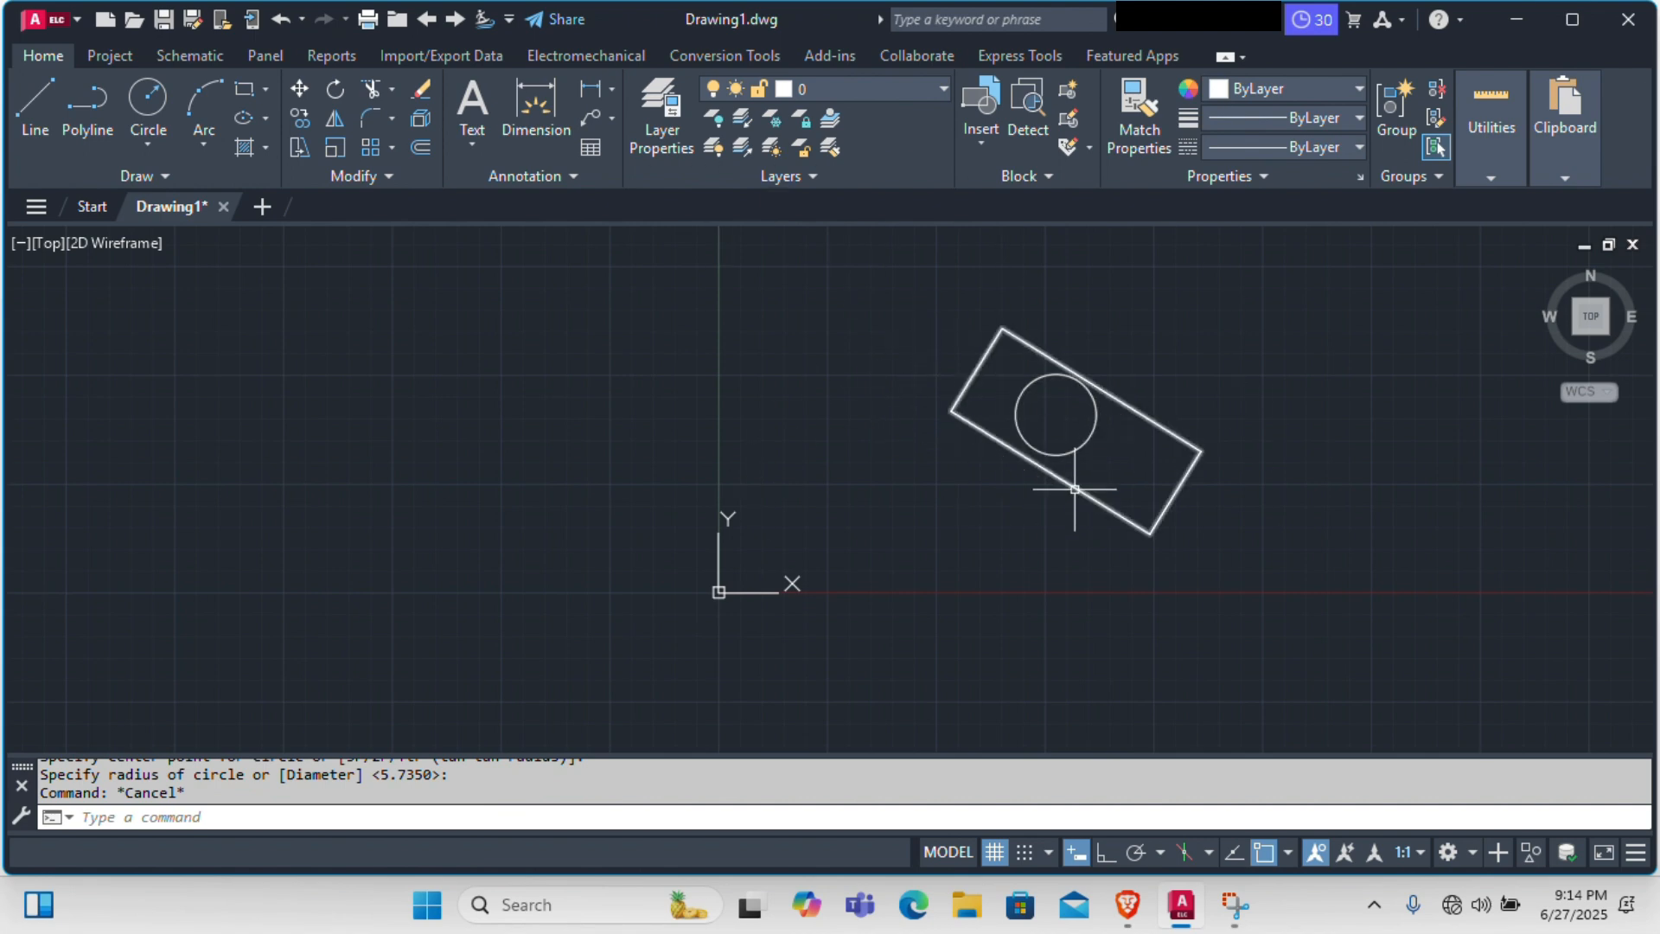
Rotate the rectangle and circle together about the rectangle's rightmost corner, swinging them freehand to the opposite side of that corner.
click(935, 286)
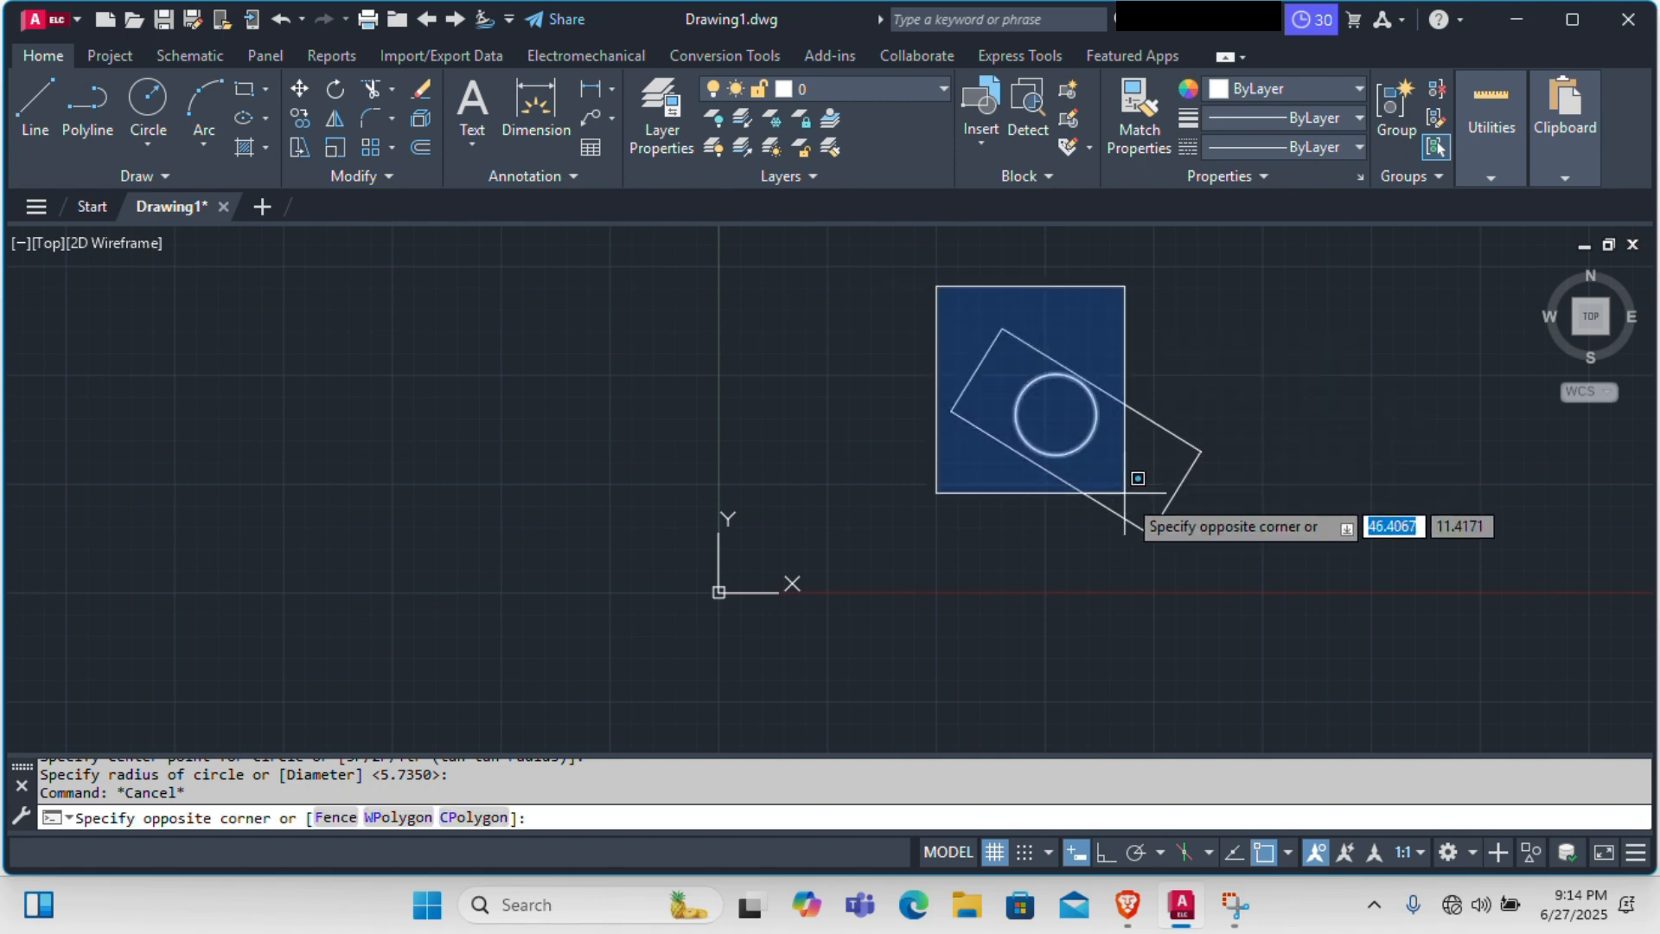
click(1221, 598)
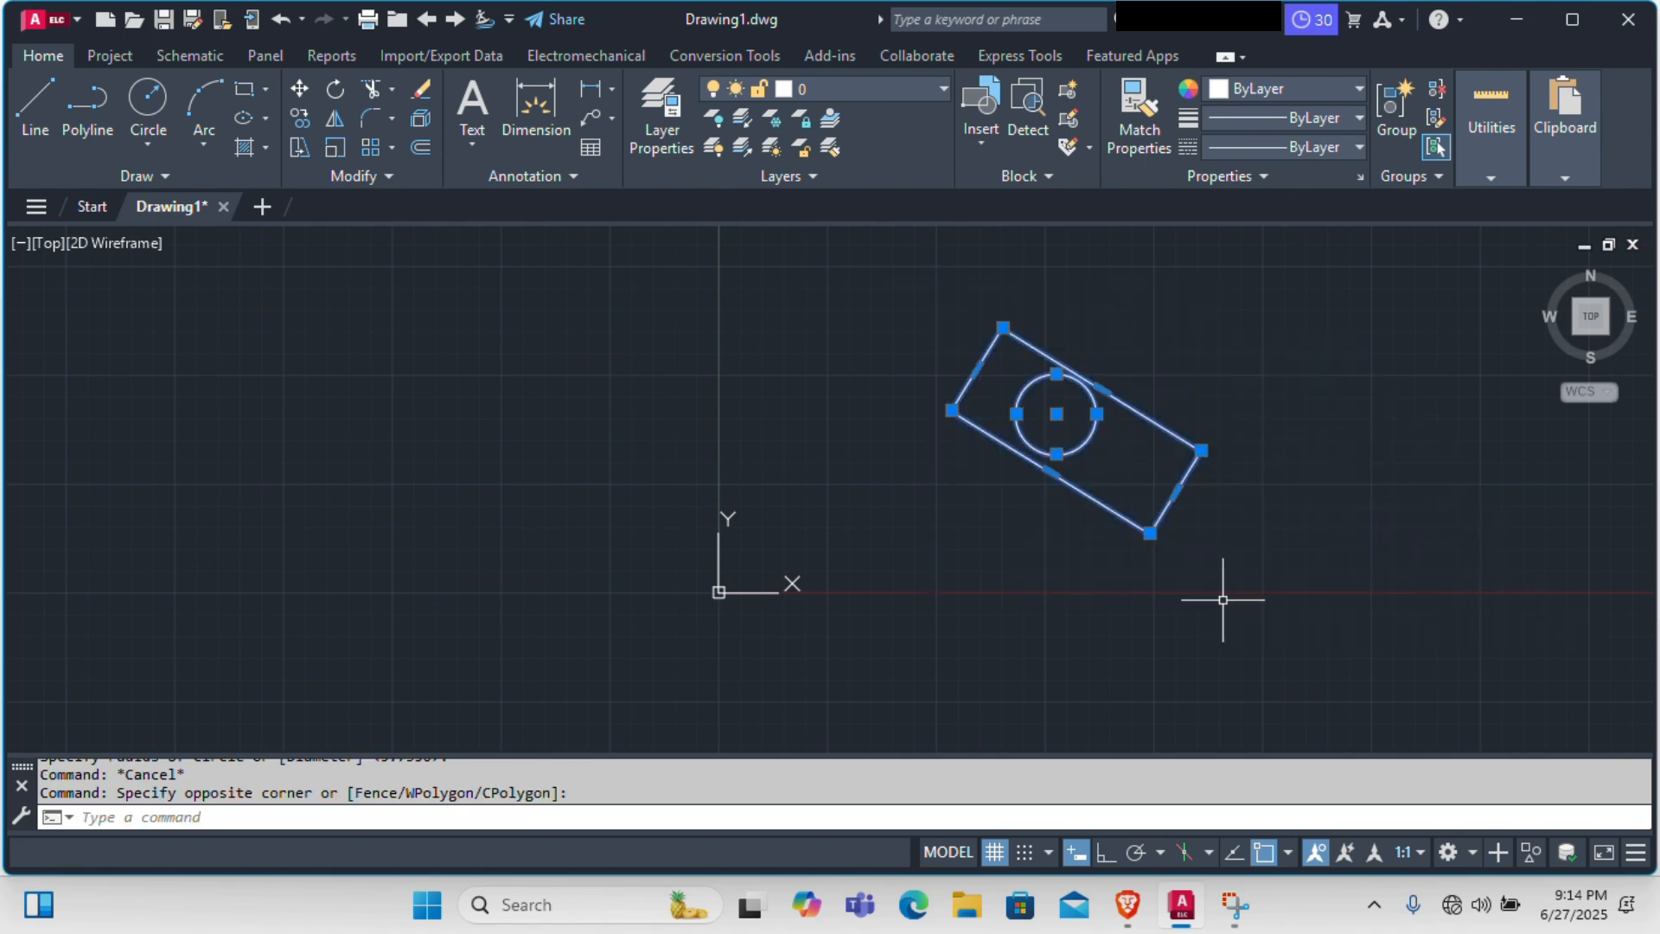
text(RO)
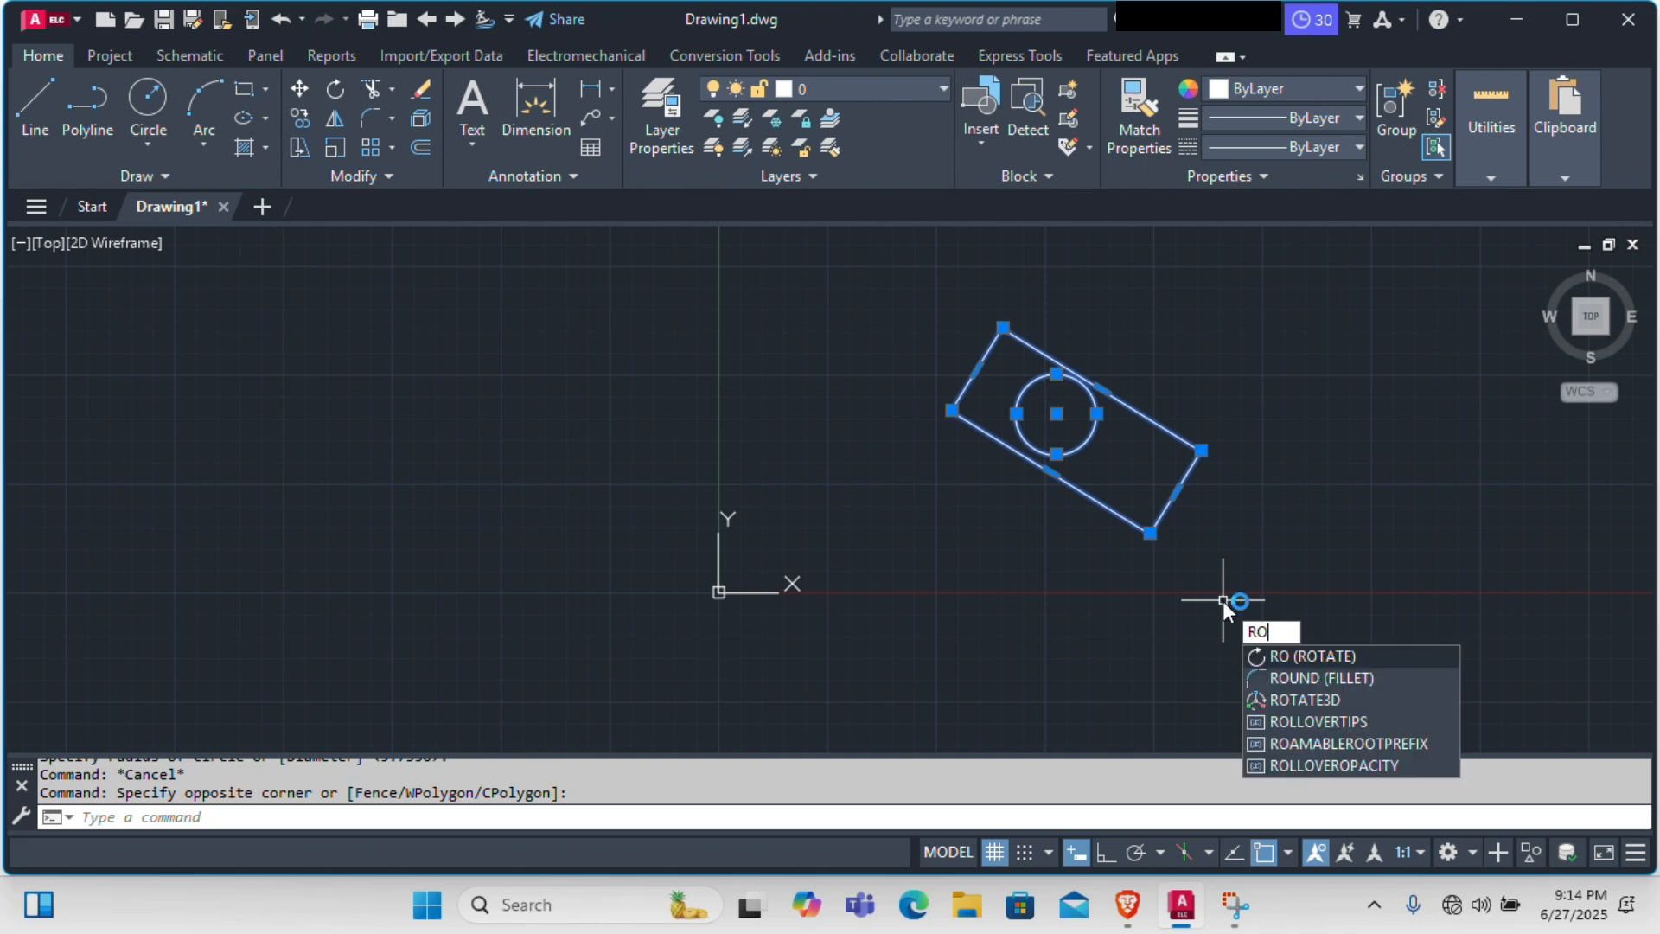
key(Return)
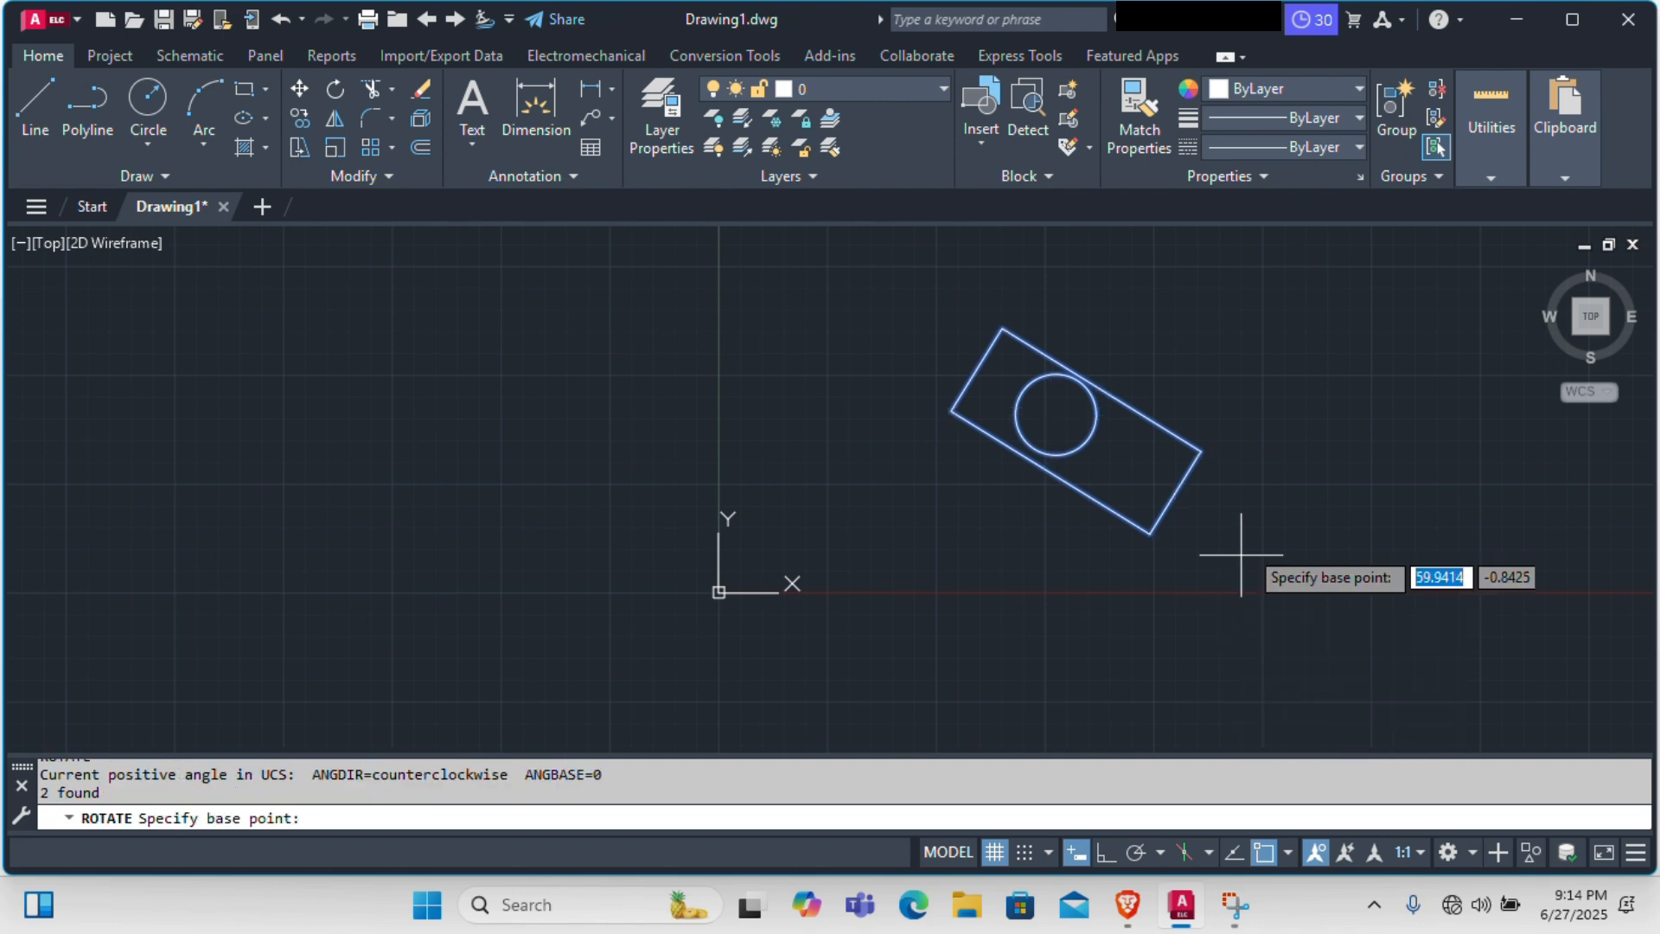
click(1199, 451)
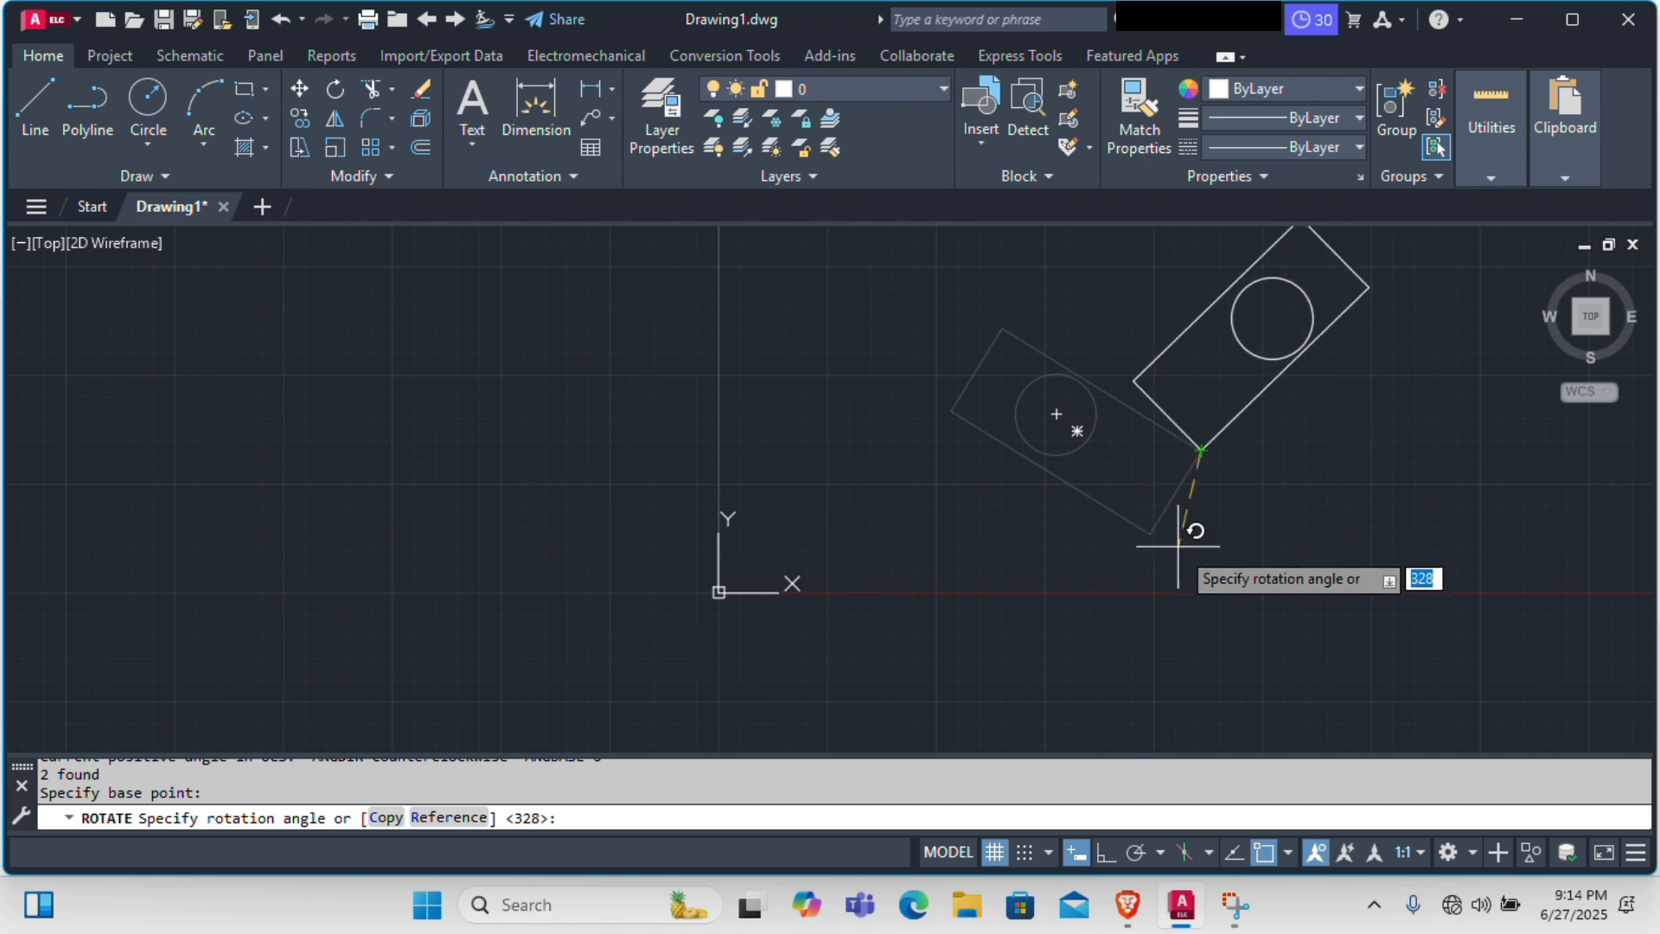
click(1087, 488)
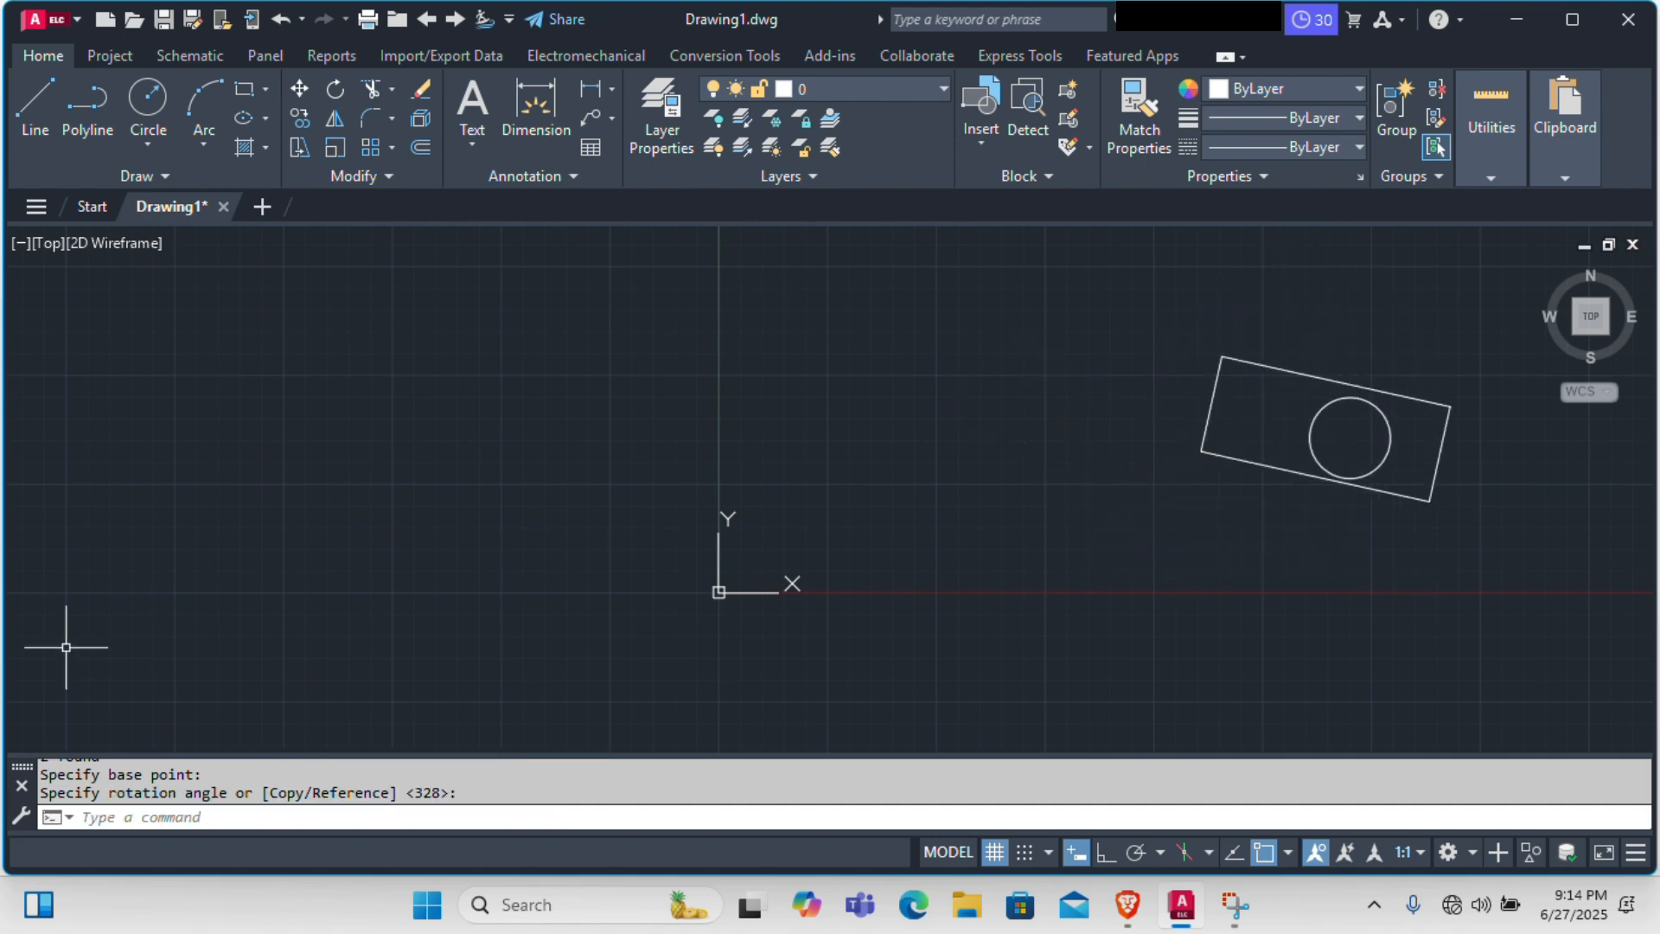